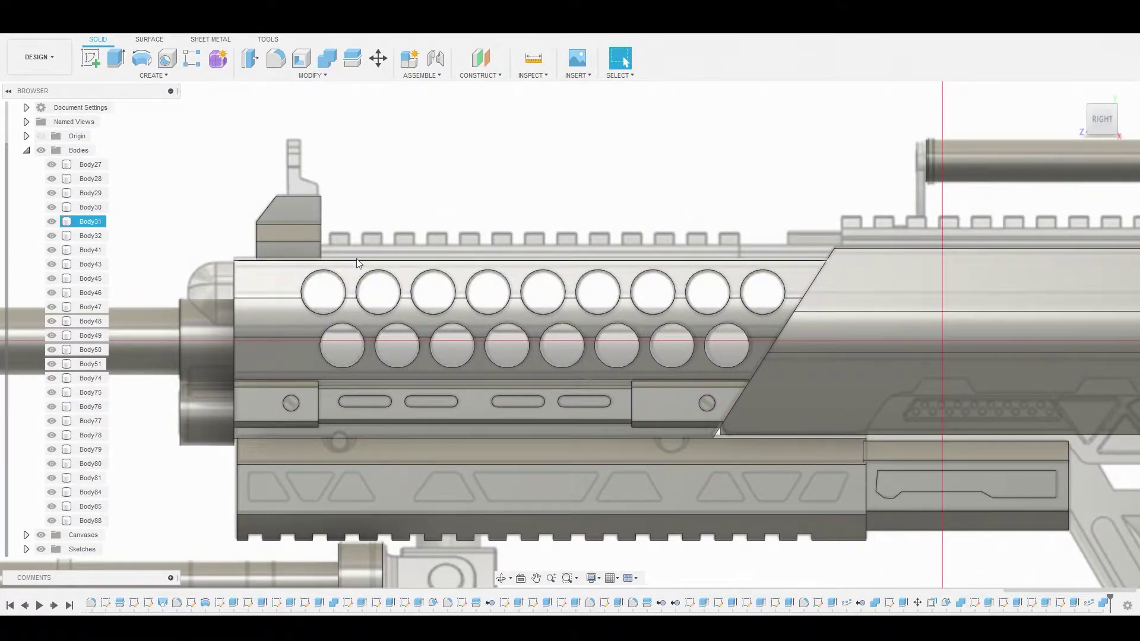
Fillet the handguard's long upper edge above the holes with a 0.049 mm radius.
{"action": "scroll", "coordinate": [358, 263], "scroll_direction": "up", "scroll_amount": 3}
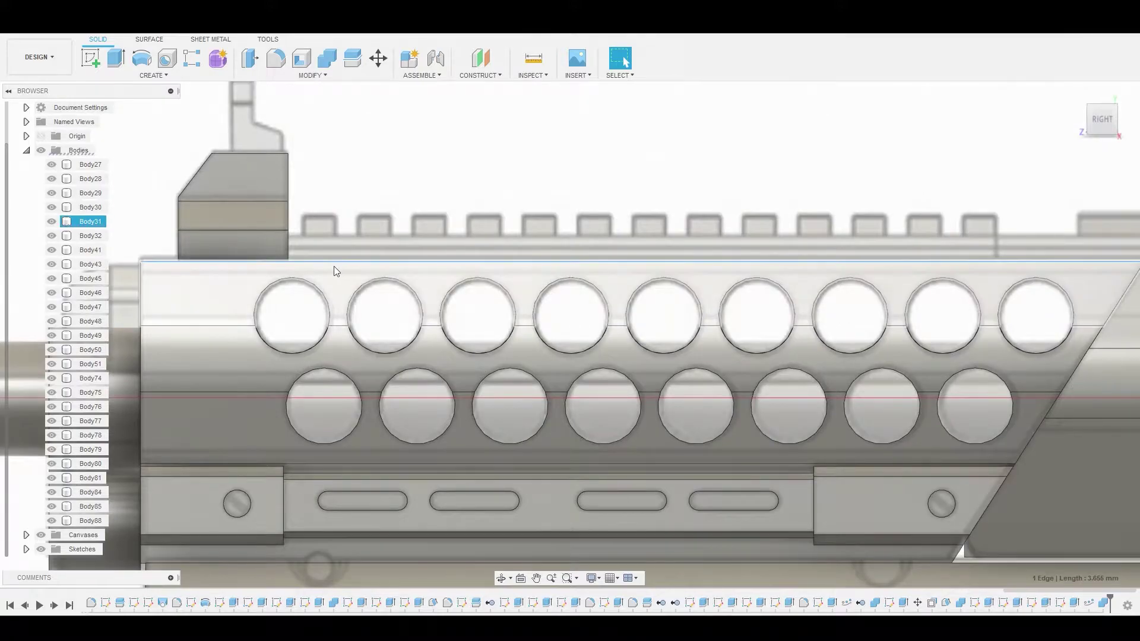
{"action": "scroll", "coordinate": [333, 266], "scroll_direction": "up", "scroll_amount": 3}
{"action": "left_click", "coordinate": [359, 260]}
{"action": "key", "text": "f"}
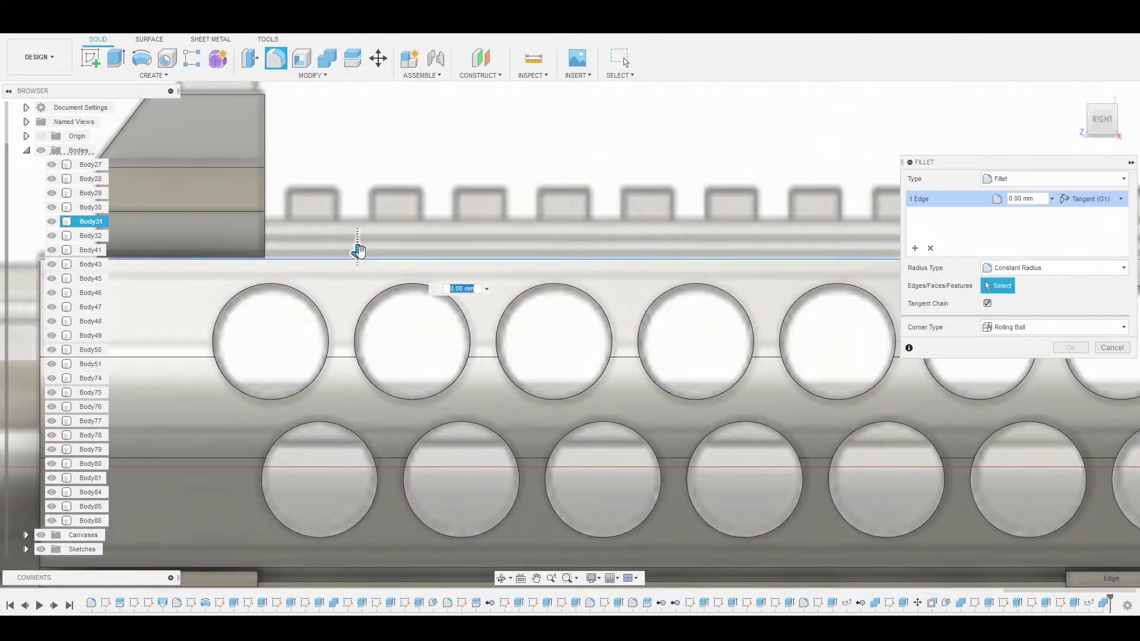
{"action": "left_click_drag", "start_coordinate": [357, 251], "coordinate": [357, 252]}
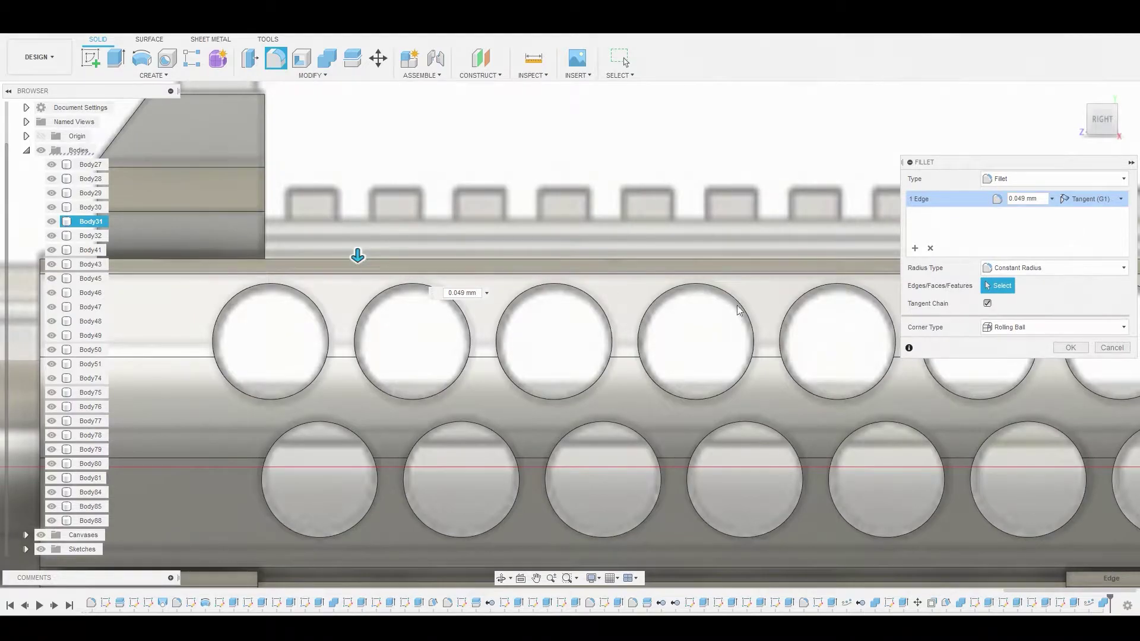
{"action": "left_click", "coordinate": [1077, 346]}
Offset the inner underside face of the handguard's top wall by 0.03 mm.
{"action": "scroll", "coordinate": [631, 308], "scroll_direction": "down", "scroll_amount": 8}
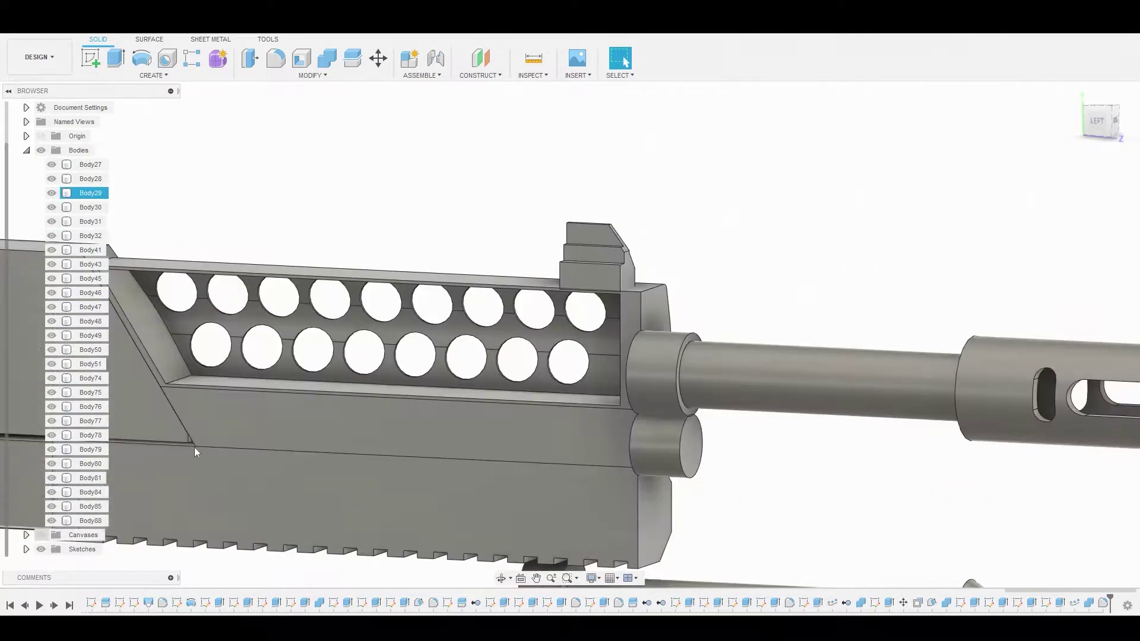
{"action": "scroll", "coordinate": [430, 268], "scroll_direction": "up", "scroll_amount": 5}
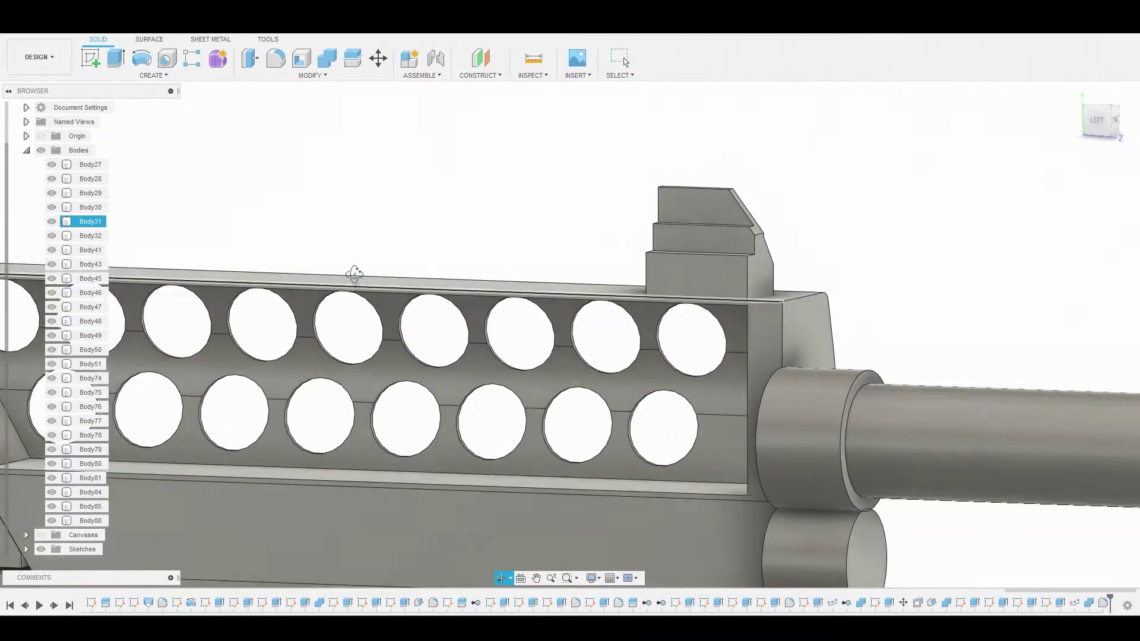
{"action": "left_click", "coordinate": [357, 305]}
{"action": "right_click", "coordinate": [358, 305]}
{"action": "left_click", "coordinate": [404, 290]}
{"action": "left_click_drag", "start_coordinate": [357, 324], "coordinate": [357, 324]}
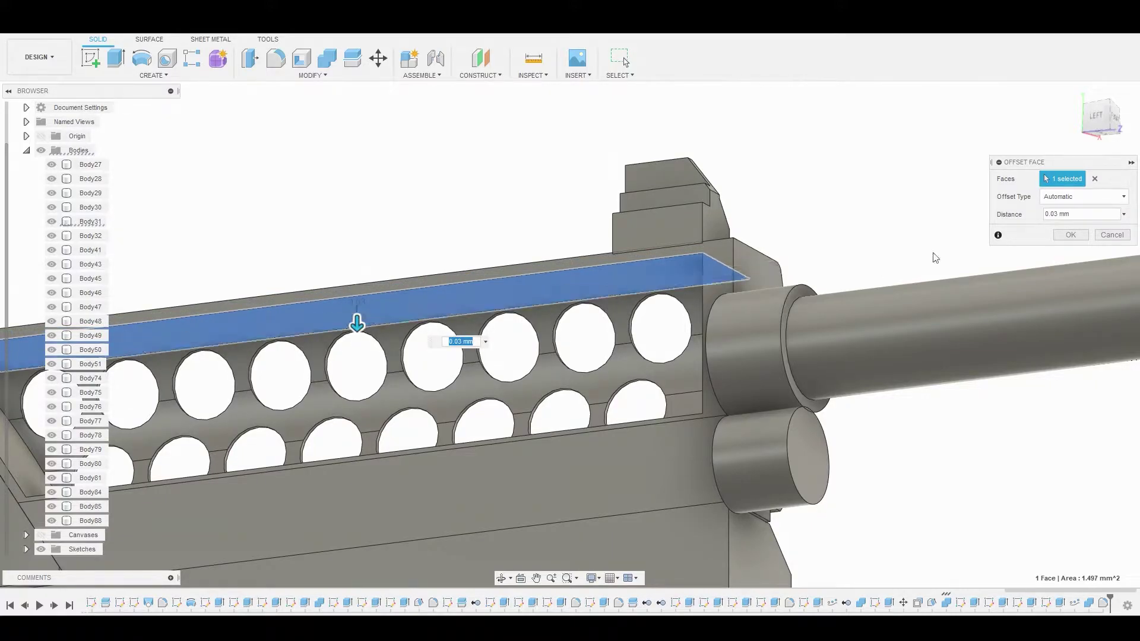
{"action": "left_click", "coordinate": [1063, 238]}
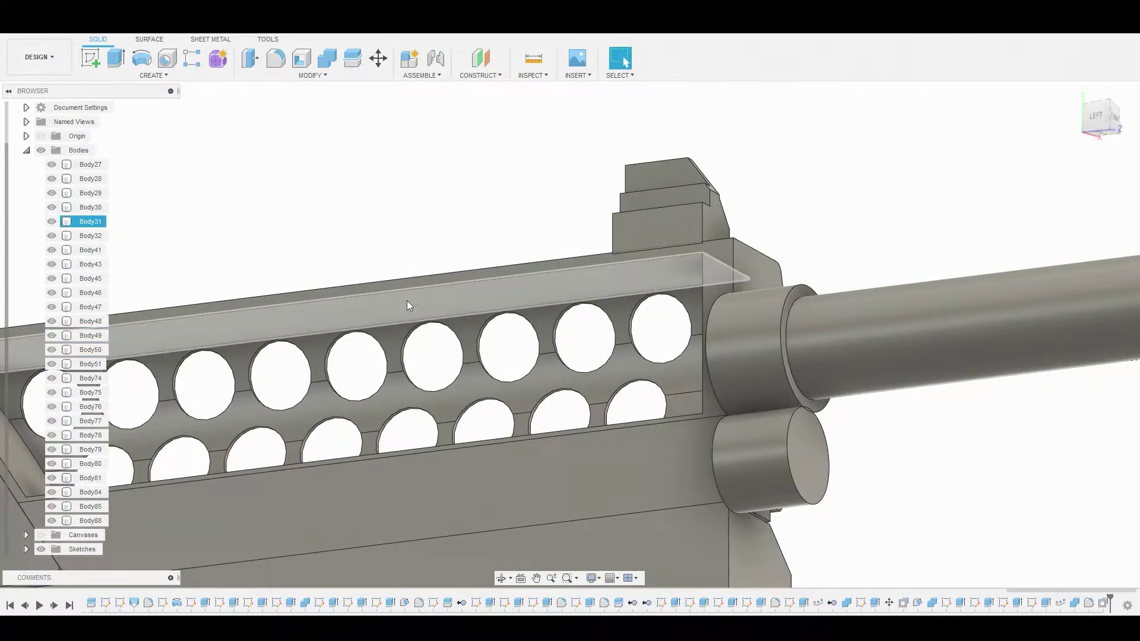
Fillet the inner lengthwise edge beneath the handguard's top wall with a 0.031 mm radius.
{"action": "key", "text": "f"}
{"action": "left_click", "coordinate": [396, 322]}
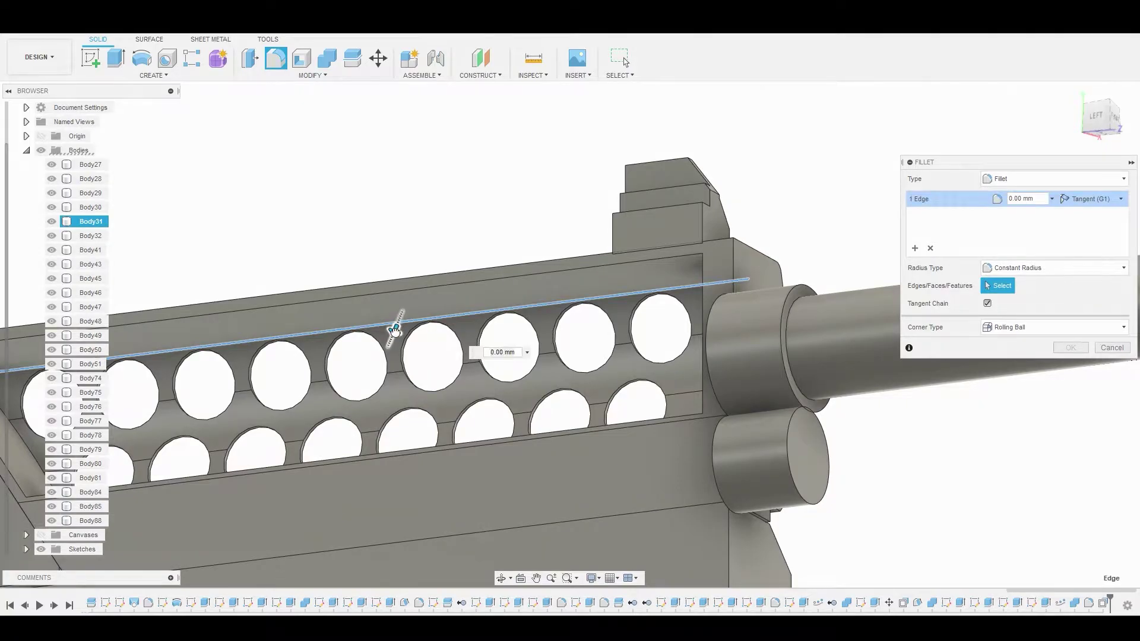
{"action": "left_click_drag", "start_coordinate": [395, 334], "coordinate": [395, 332]}
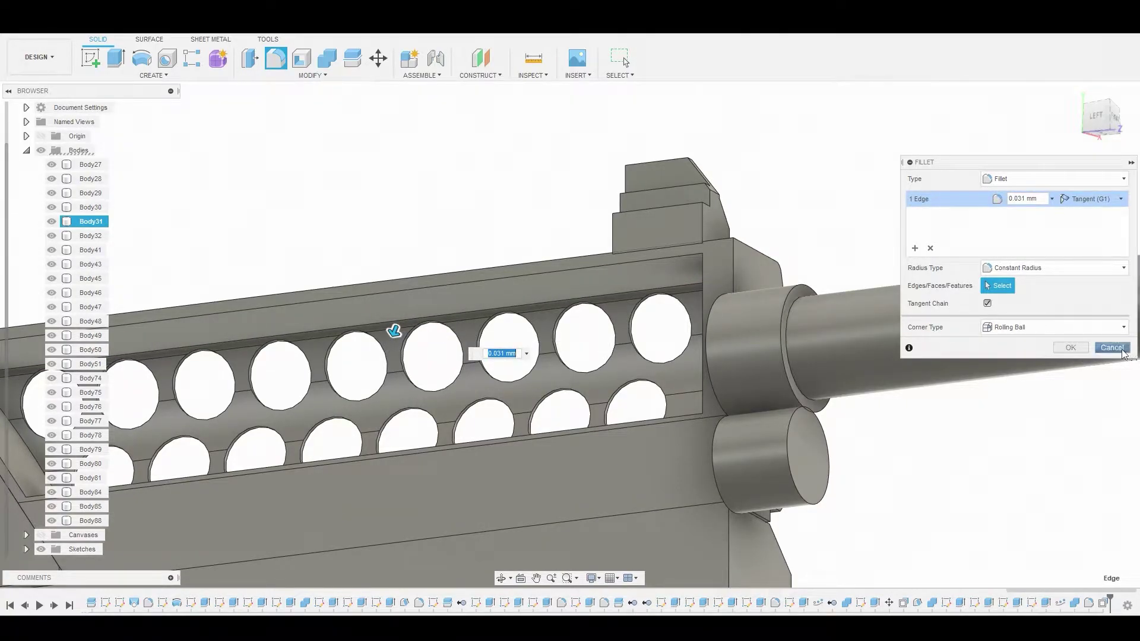
{"action": "left_click", "coordinate": [1079, 349]}
On the handguard's cut mid-plane face, sketch a thin rectangle about 0.03 mm high along the top edge, from the front sight into the receiver.
{"action": "scroll", "coordinate": [380, 309], "scroll_direction": "down", "scroll_amount": 5}
{"action": "middle_click_drag", "start_coordinate": [443, 261], "coordinate": [368, 294], "text": "shift"}
{"action": "scroll", "coordinate": [310, 259], "scroll_direction": "up", "scroll_amount": 4}
{"action": "middle_click_drag", "start_coordinate": [308, 256], "coordinate": [406, 222], "text": "shift"}
{"action": "middle_click_drag", "start_coordinate": [641, 203], "coordinate": [560, 215]}
{"action": "scroll", "coordinate": [578, 212], "scroll_direction": "down", "scroll_amount": 1}
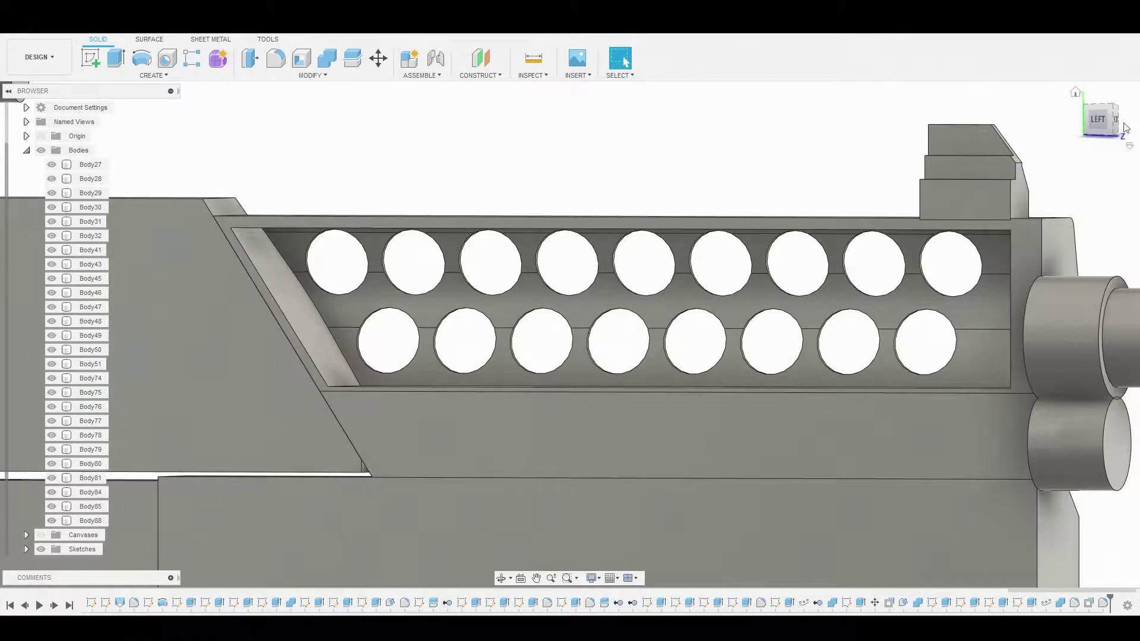
{"action": "left_click", "coordinate": [1102, 121]}
{"action": "scroll", "coordinate": [669, 247], "scroll_direction": "up", "scroll_amount": 2}
{"action": "left_click", "coordinate": [662, 233]}
{"action": "left_click", "coordinate": [90, 58]}
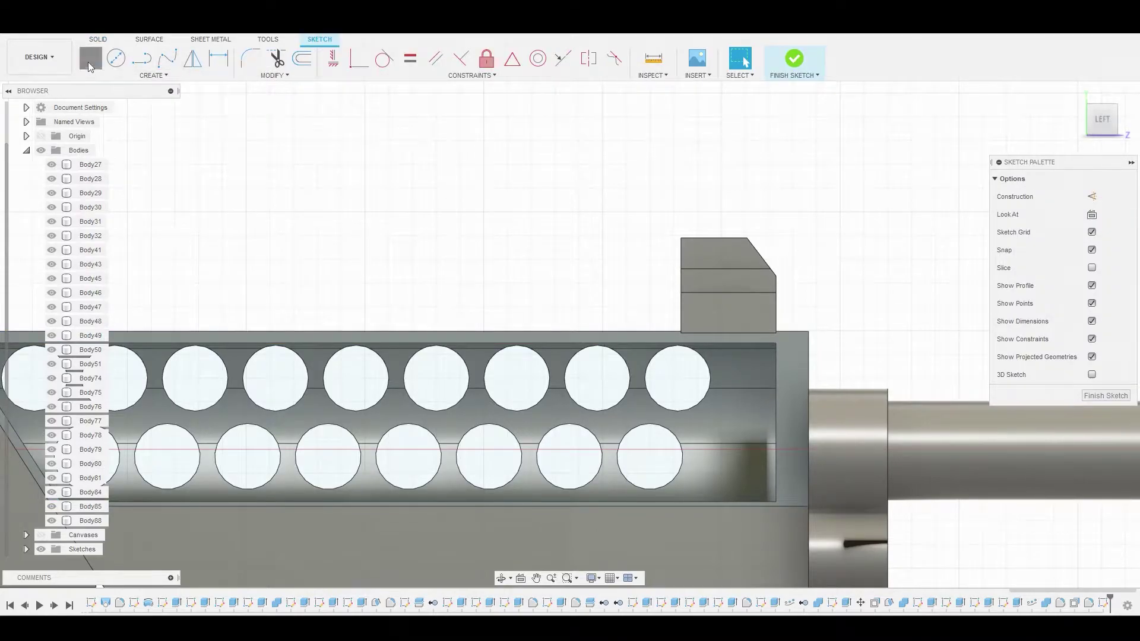
{"action": "left_click", "coordinate": [89, 58]}
{"action": "scroll", "coordinate": [683, 330], "scroll_direction": "up", "scroll_amount": 5}
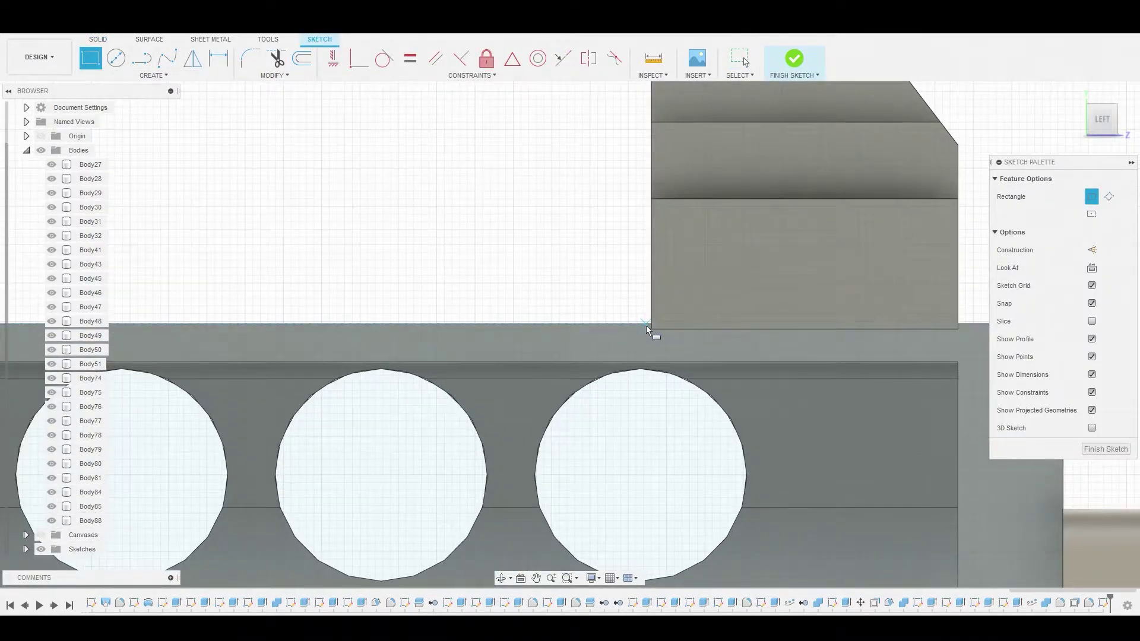
{"action": "left_click", "coordinate": [645, 325]}
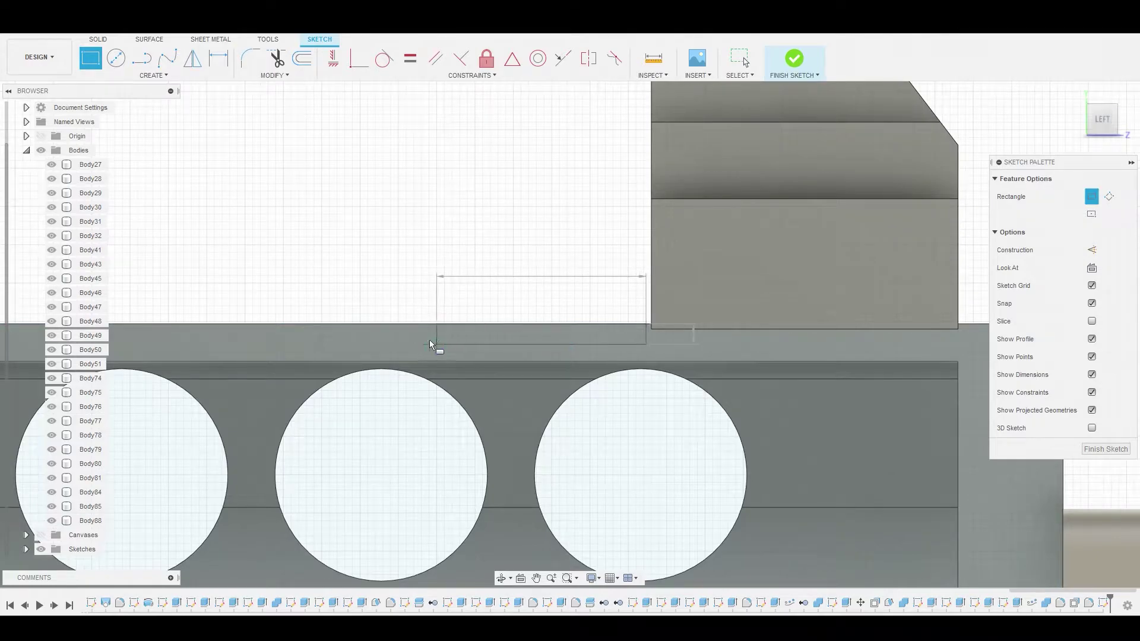
{"action": "scroll", "coordinate": [430, 341], "scroll_direction": "down", "scroll_amount": 5}
{"action": "middle_click_drag", "start_coordinate": [320, 343], "coordinate": [852, 323]}
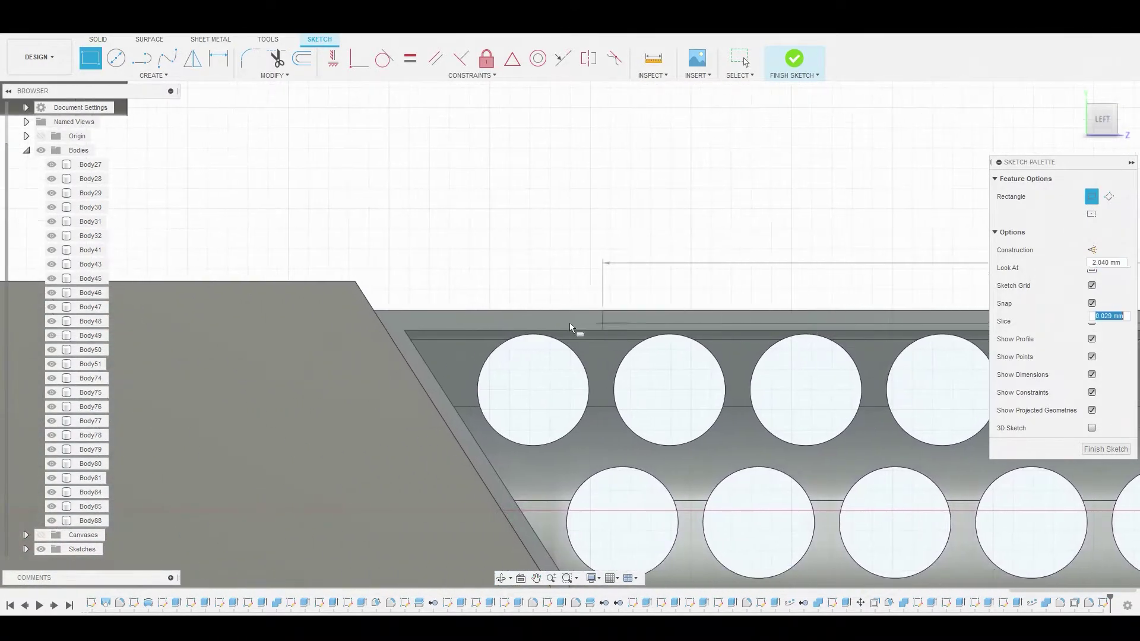
{"action": "left_click", "coordinate": [360, 325]}
{"action": "right_click", "coordinate": [398, 254]}
{"action": "left_click", "coordinate": [442, 254]}
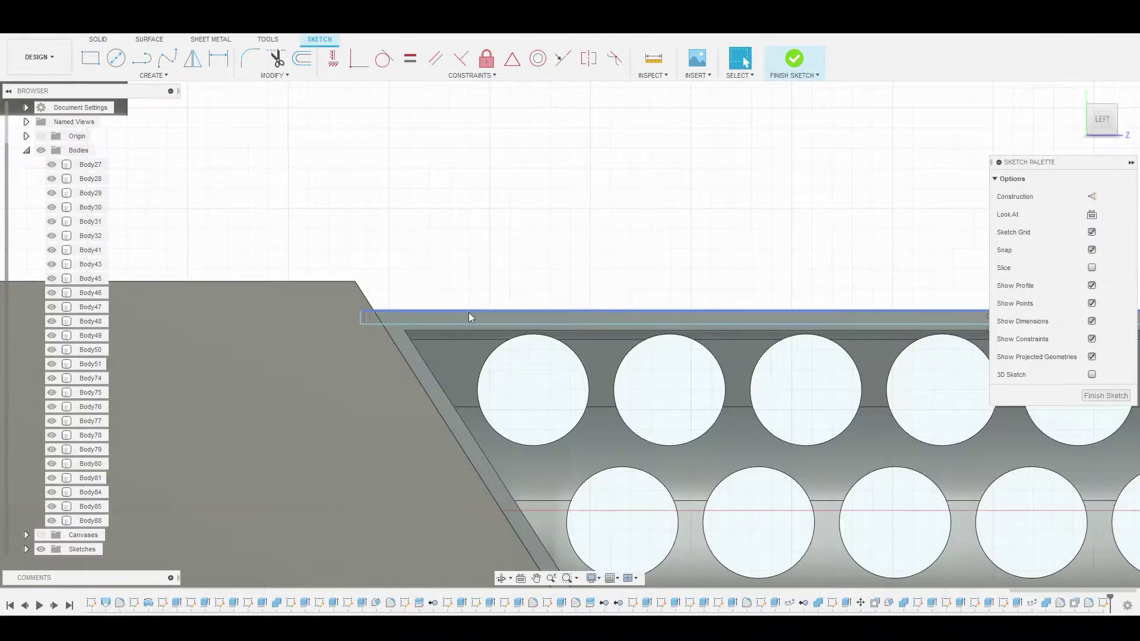
Extrude the strip profile as a cut 0.214 mm into the handguard, matching the rail width on the top reference canvas.
{"action": "scroll", "coordinate": [468, 312], "scroll_direction": "up", "scroll_amount": 2}
{"action": "left_click", "coordinate": [469, 321]}
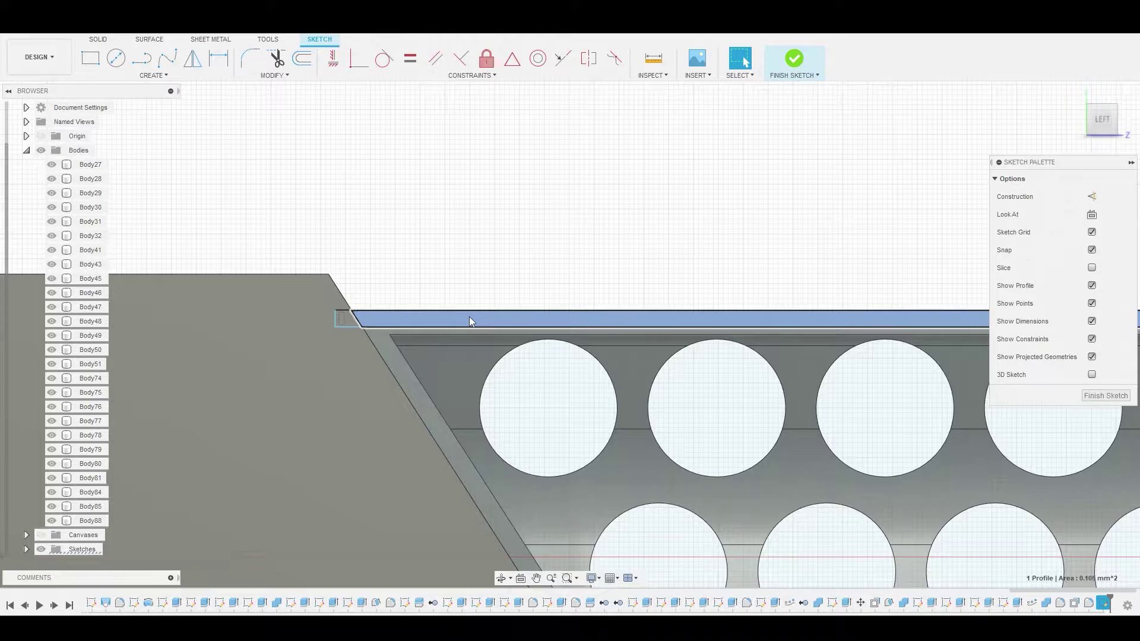
{"action": "right_click", "coordinate": [469, 321]}
{"action": "left_click", "coordinate": [514, 299]}
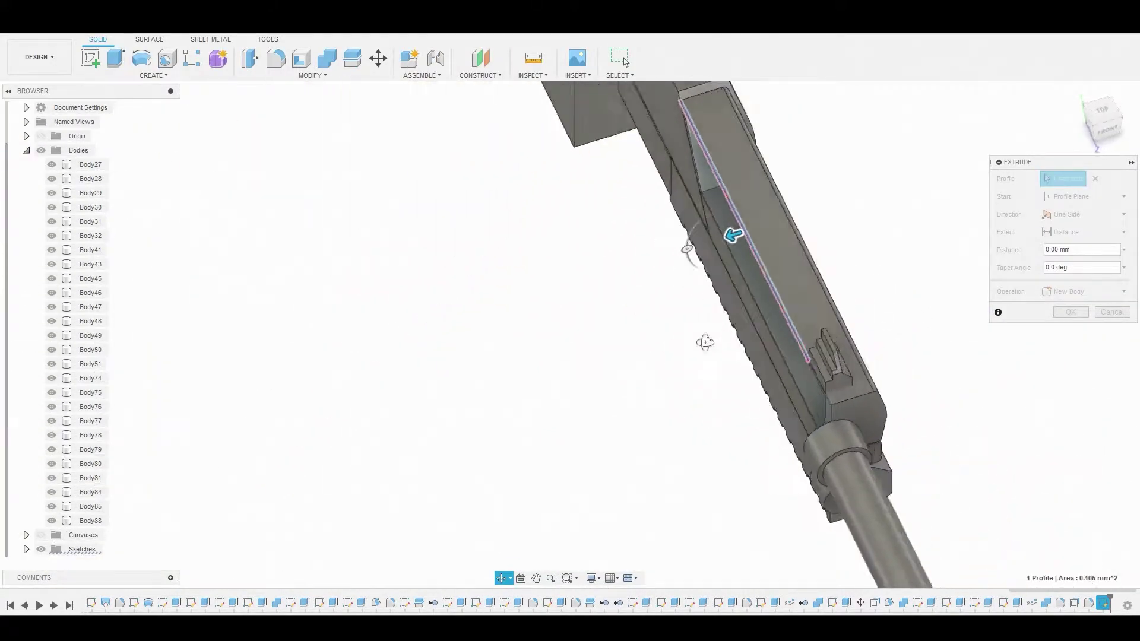
{"action": "left_click", "coordinate": [1102, 113]}
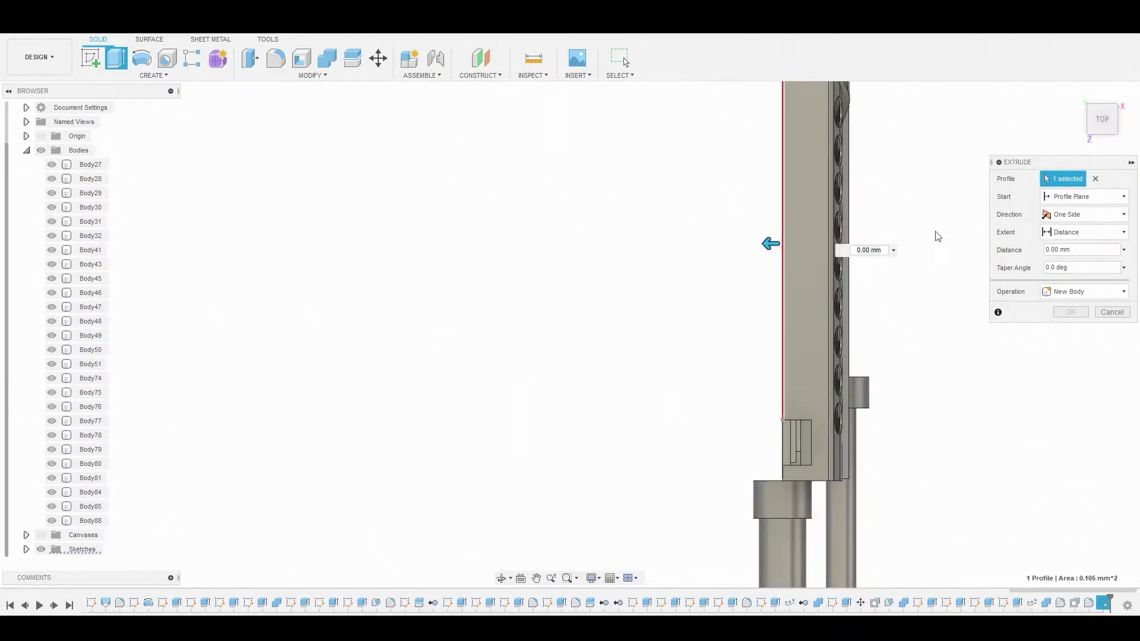
{"action": "left_click", "coordinate": [42, 535]}
{"action": "scroll", "coordinate": [782, 447], "scroll_direction": "up", "scroll_amount": 3}
{"action": "middle_click_drag", "start_coordinate": [781, 248], "coordinate": [603, 346]}
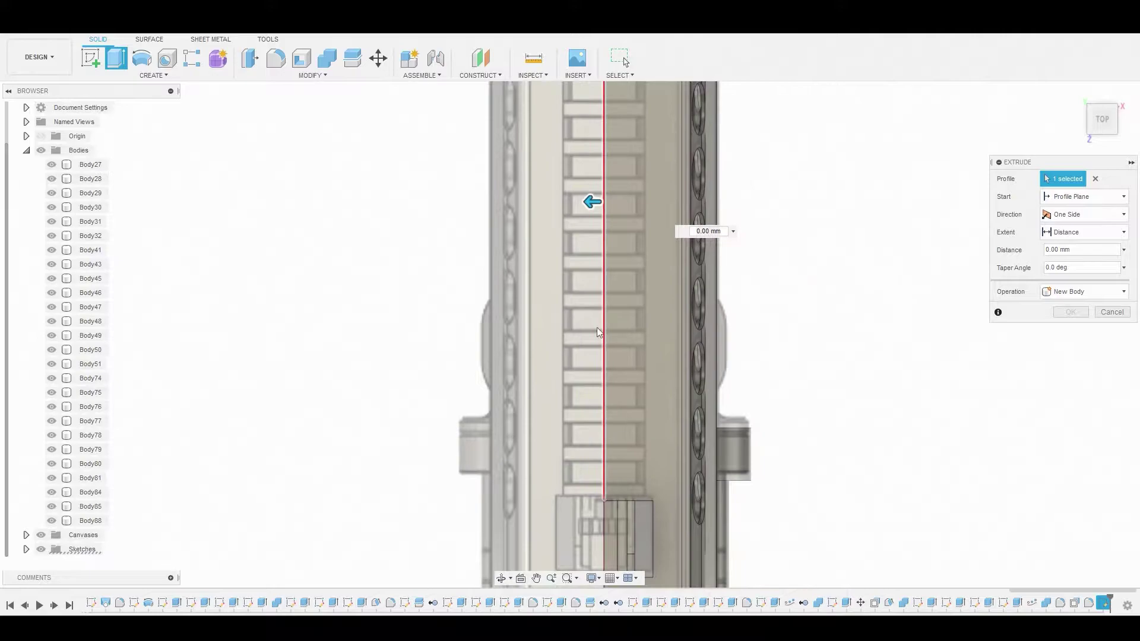
{"action": "left_click_drag", "start_coordinate": [590, 204], "coordinate": [646, 228]}
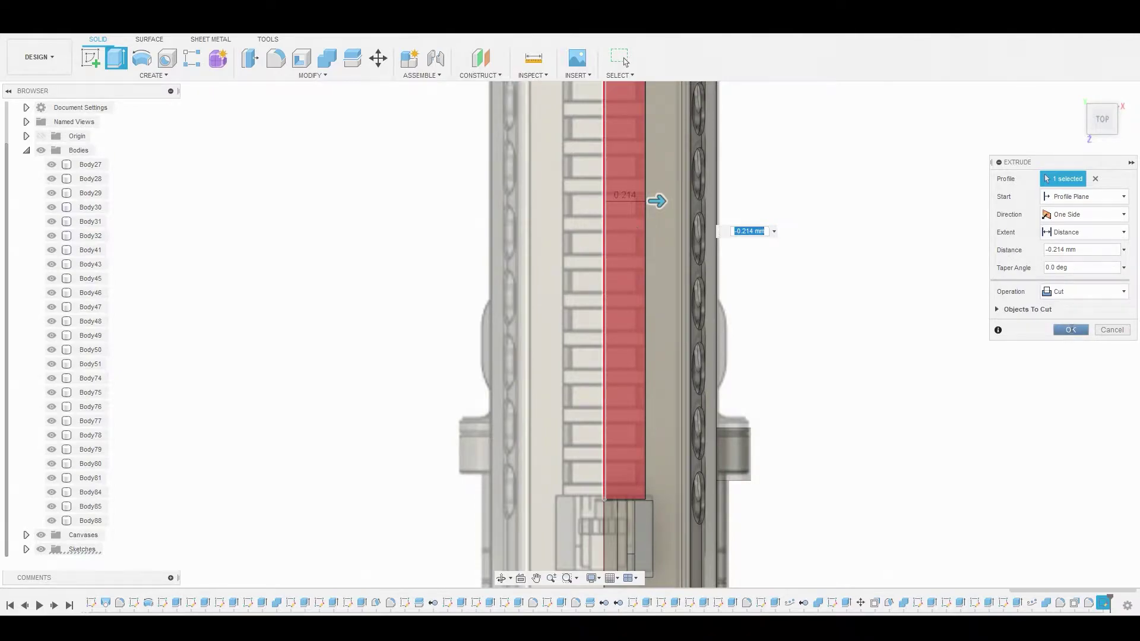
{"action": "left_click", "coordinate": [1070, 330]}
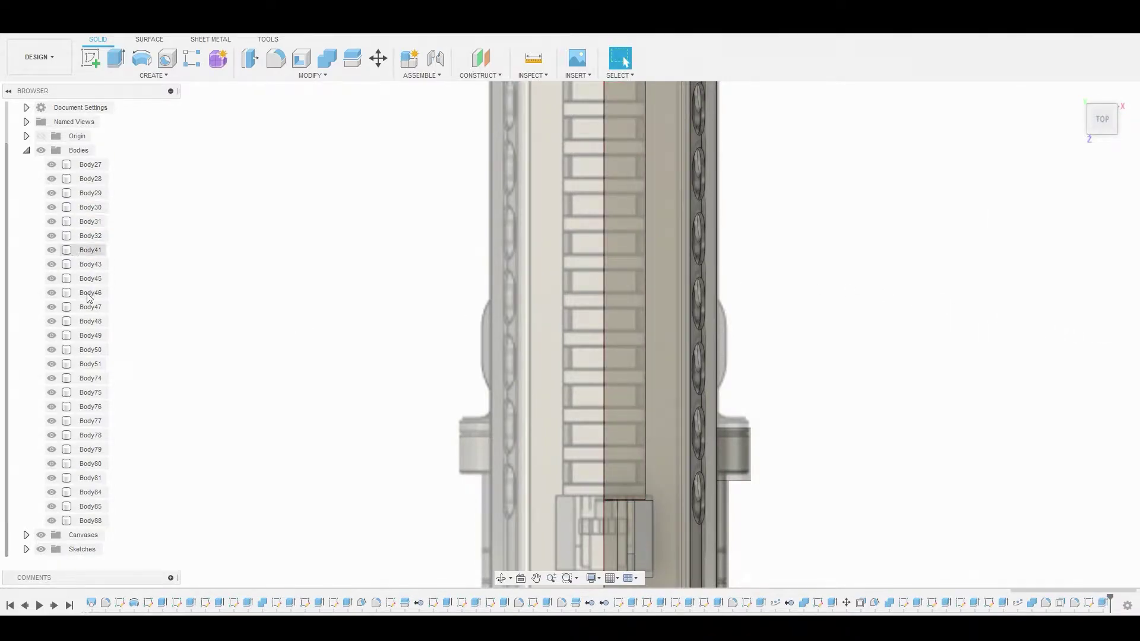
Hide the reference canvases and inspect the recess cut along the top of the handguard.
{"action": "scroll", "coordinate": [468, 394], "scroll_direction": "down", "scroll_amount": 5}
{"action": "middle_click_drag", "start_coordinate": [689, 376], "coordinate": [631, 311], "text": "shift"}
{"action": "left_click", "coordinate": [40, 535]}
{"action": "scroll", "coordinate": [600, 170], "scroll_direction": "up", "scroll_amount": 6}
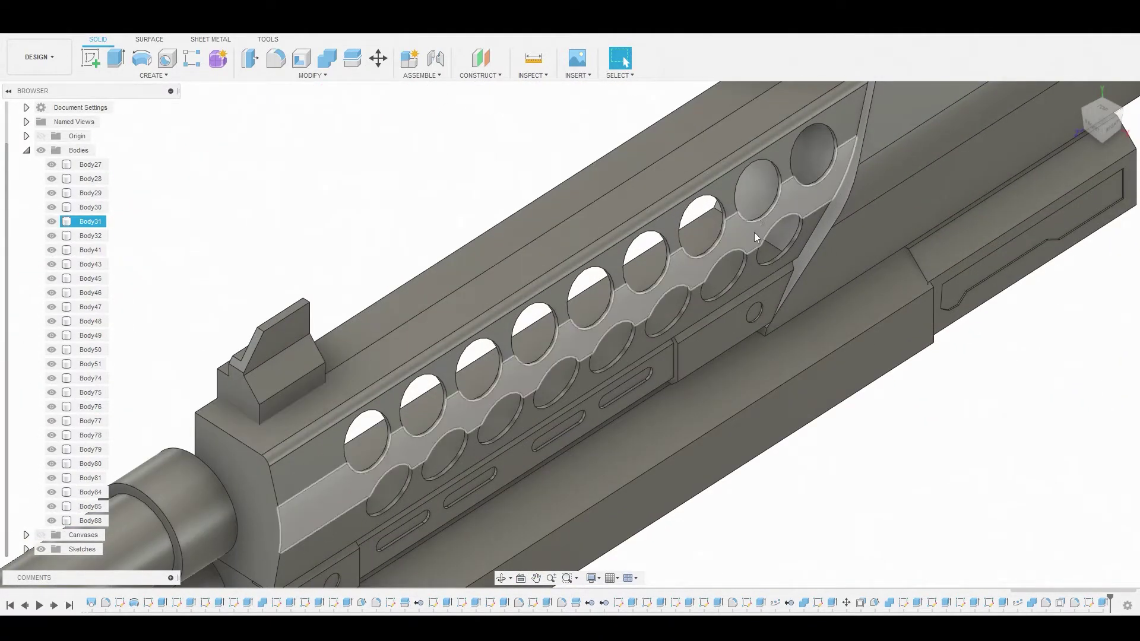
{"action": "middle_click_drag", "start_coordinate": [755, 237], "coordinate": [594, 424], "text": "shift"}
{"action": "scroll", "coordinate": [503, 272], "scroll_direction": "down", "scroll_amount": 2}
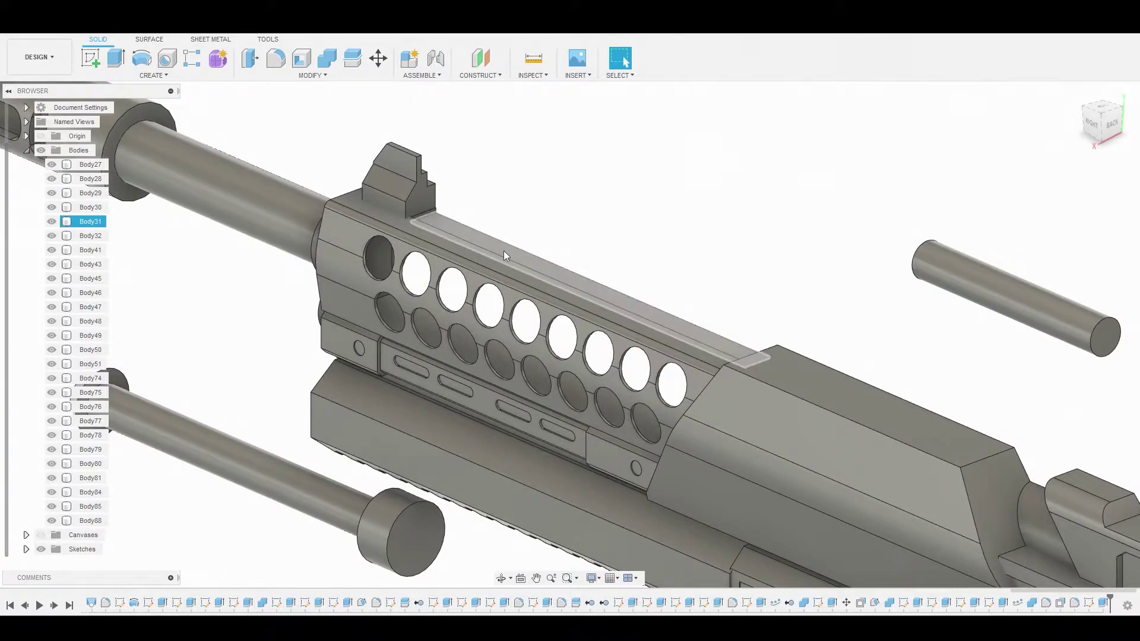
Sketch a rectangle about 0.17 mm wide and 3.09 mm long on the recess floor, running from the receiver to the front sight.
{"action": "left_click", "coordinate": [503, 252]}
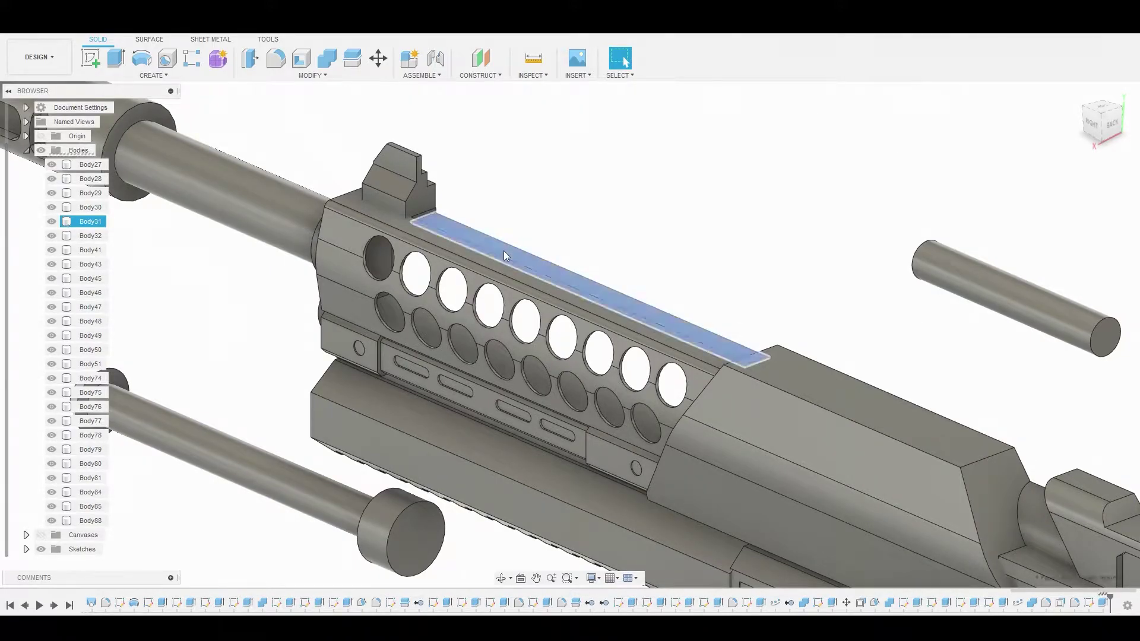
{"action": "left_click", "coordinate": [90, 62]}
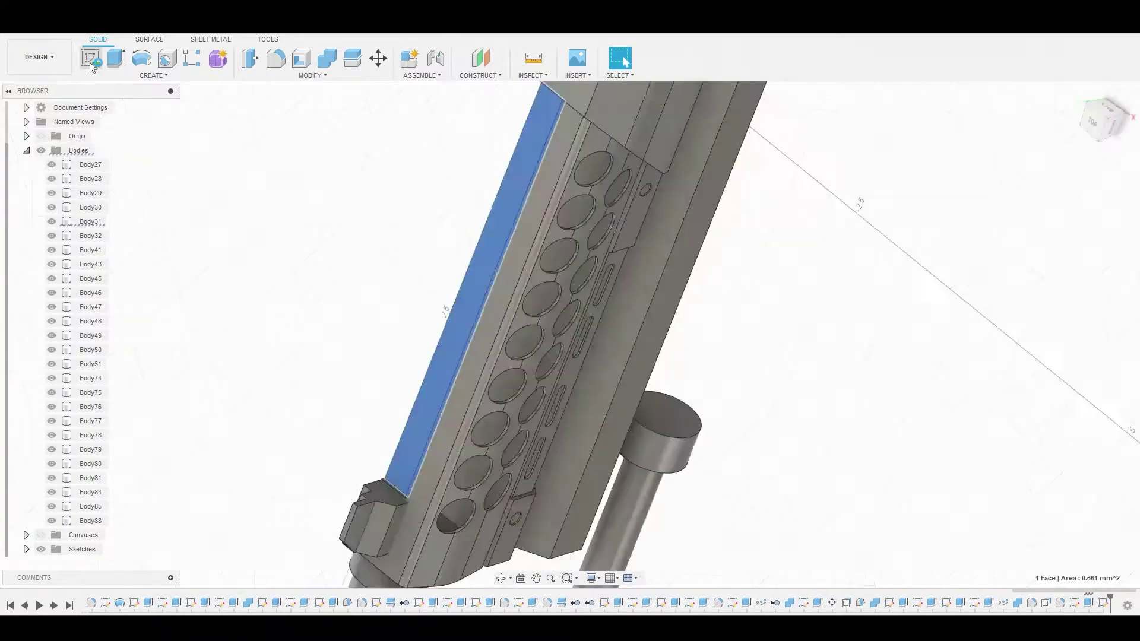
{"action": "left_click", "coordinate": [95, 59]}
{"action": "middle_click_drag", "start_coordinate": [626, 230], "coordinate": [588, 412]}
{"action": "middle_click_drag", "start_coordinate": [551, 178], "coordinate": [552, 397]}
{"action": "scroll", "coordinate": [546, 283], "scroll_direction": "up", "scroll_amount": 3}
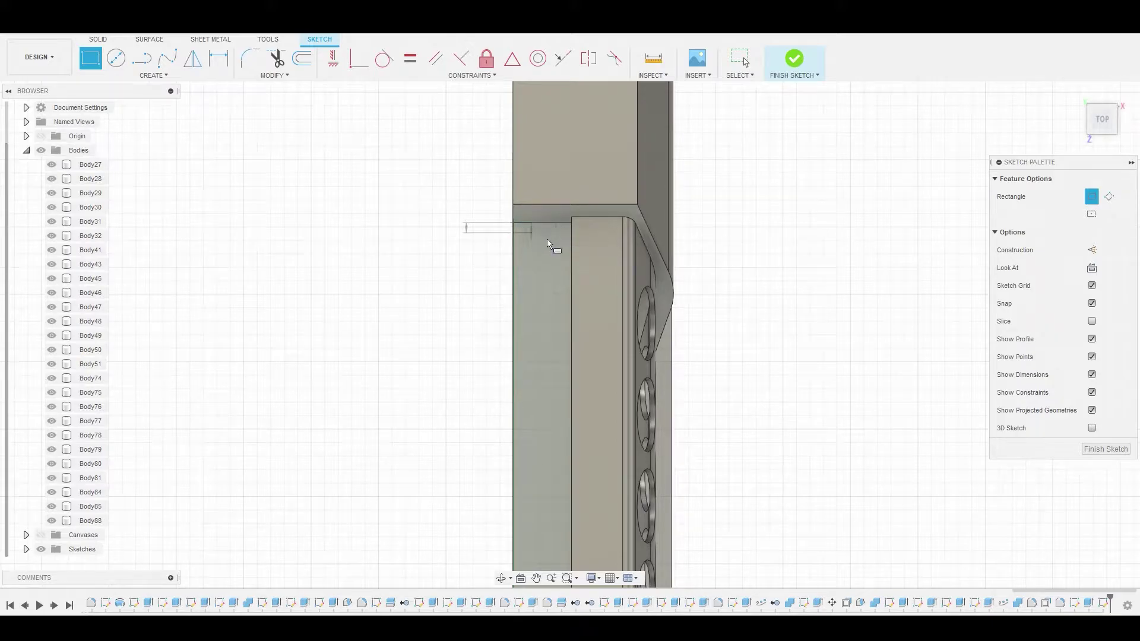
{"action": "scroll", "coordinate": [574, 396], "scroll_direction": "down", "scroll_amount": 2}
{"action": "middle_click_drag", "start_coordinate": [574, 461], "coordinate": [697, 174]}
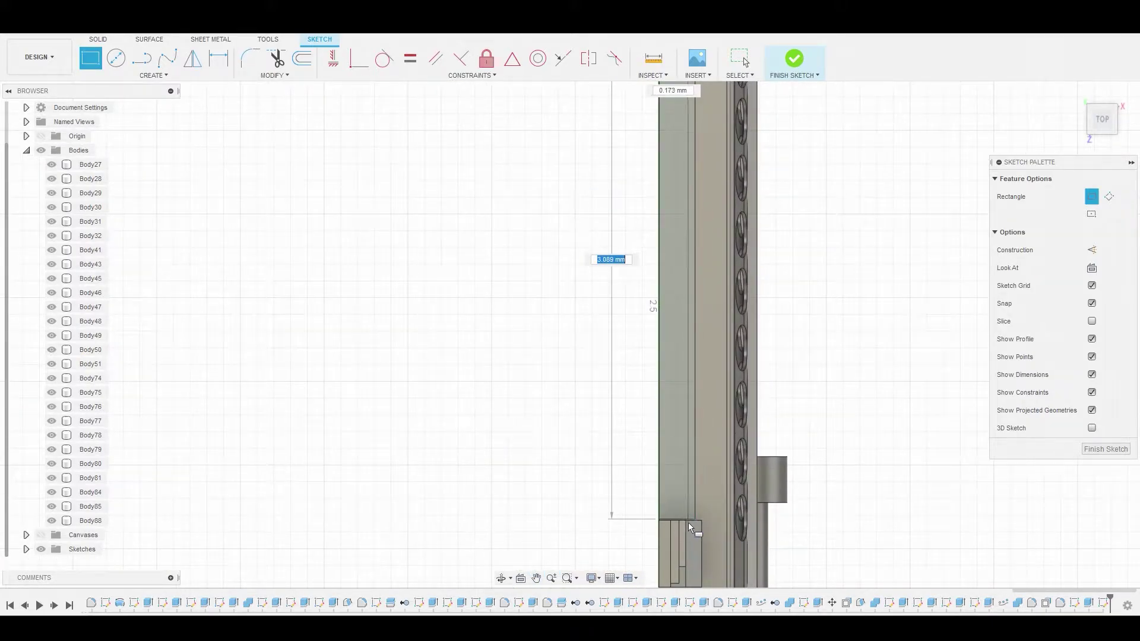
{"action": "left_click", "coordinate": [688, 522]}
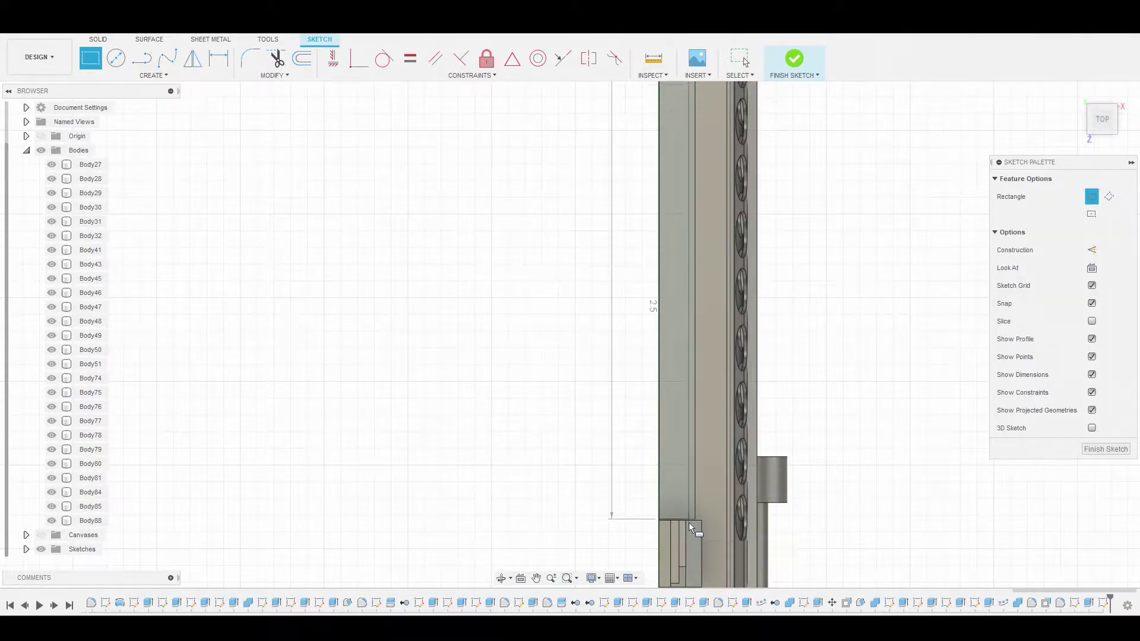
{"action": "right_click", "coordinate": [524, 398]}
{"action": "left_click", "coordinate": [568, 401]}
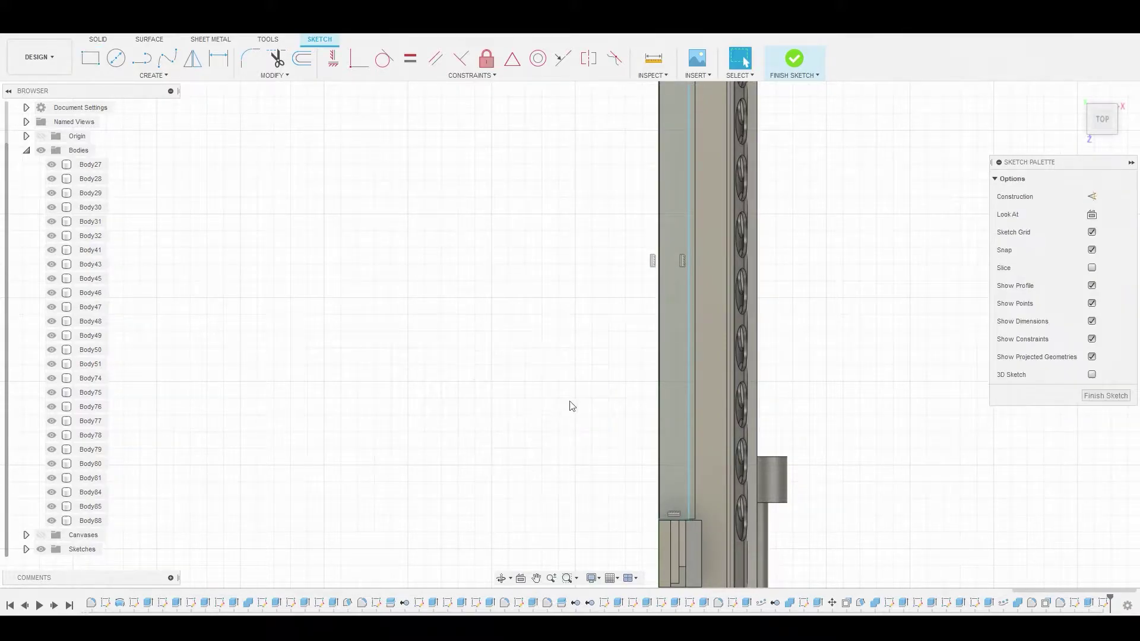
Extrude the rectangle on the handguard's recess floor upward by about 0.059 mm.
{"action": "scroll", "coordinate": [682, 487], "scroll_direction": "up", "scroll_amount": 1}
{"action": "left_click", "coordinate": [682, 488]}
{"action": "right_click", "coordinate": [682, 488]}
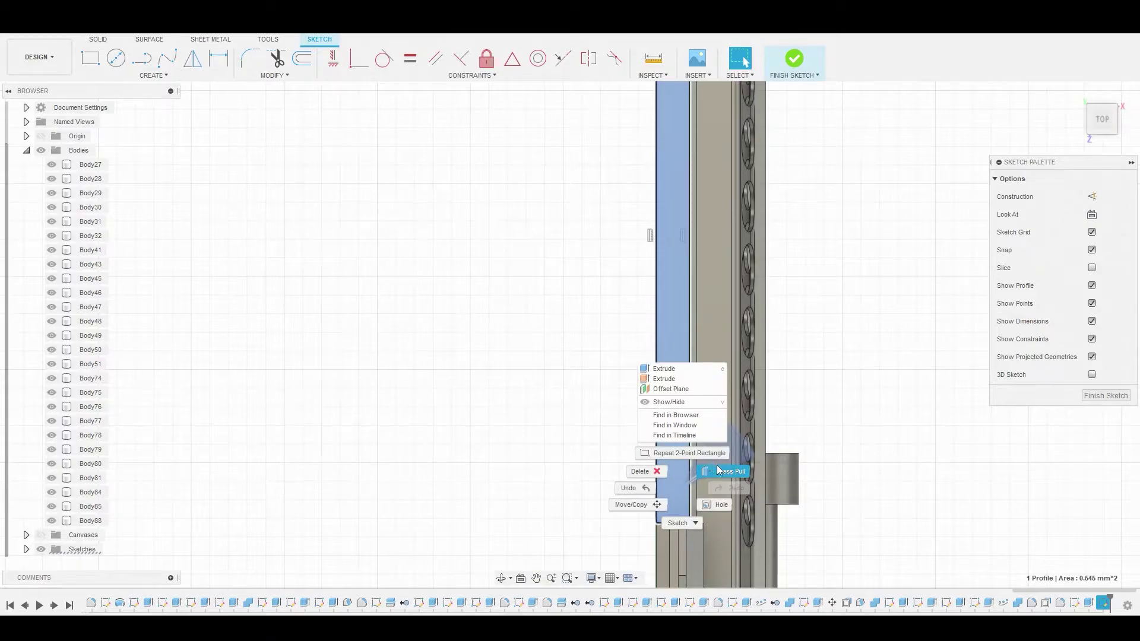
{"action": "left_click", "coordinate": [721, 472]}
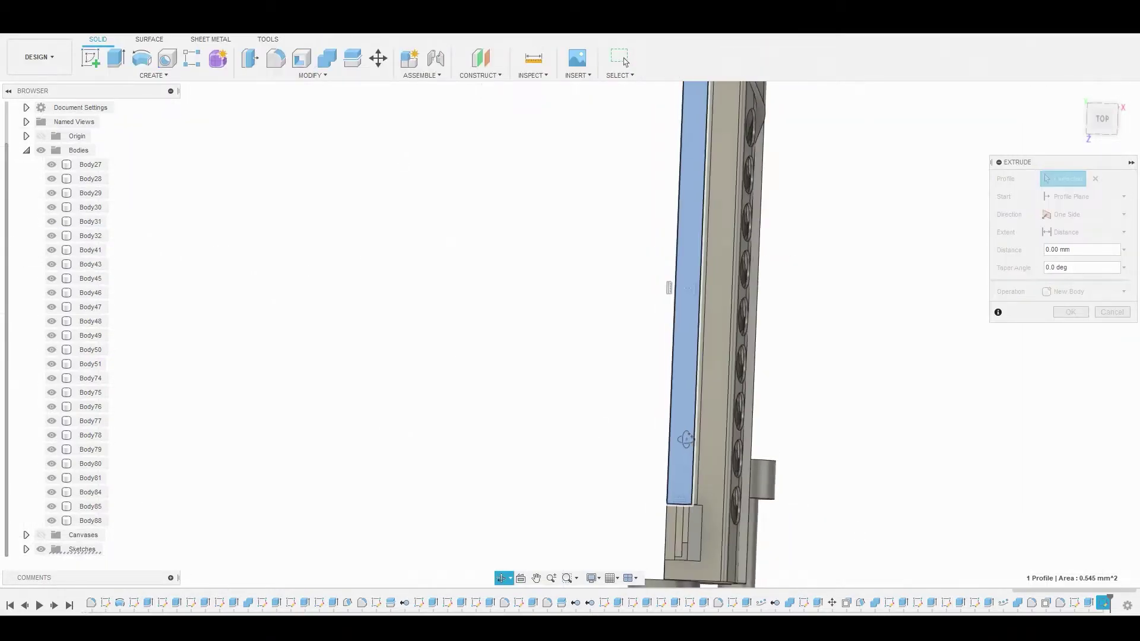
{"action": "scroll", "coordinate": [754, 464], "scroll_direction": "up", "scroll_amount": 5}
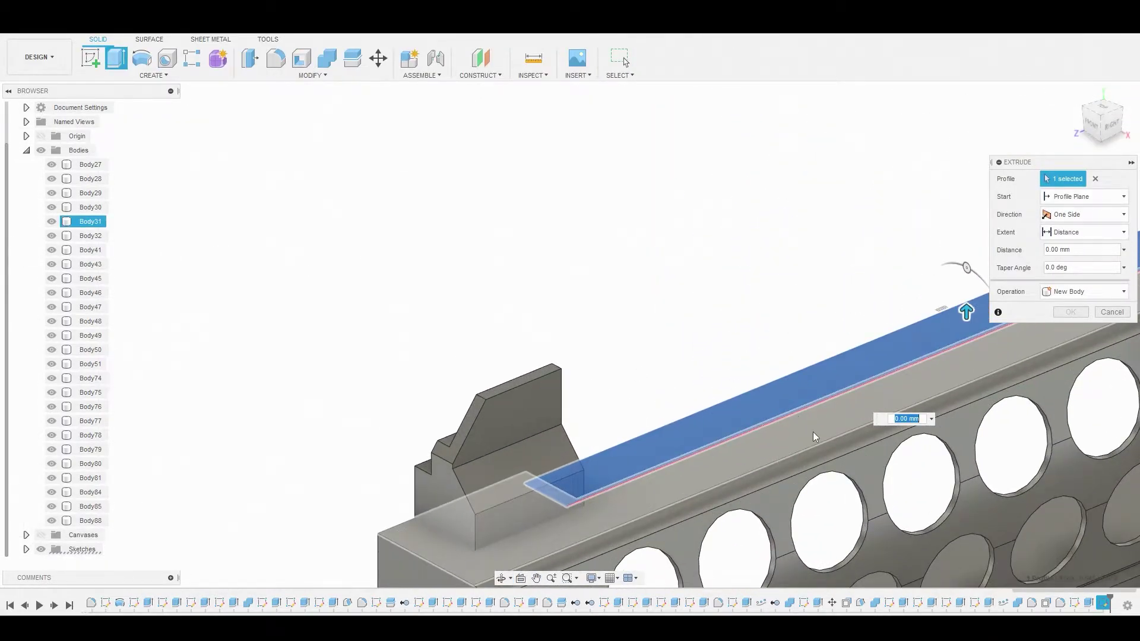
{"action": "left_click_drag", "start_coordinate": [803, 302], "coordinate": [802, 287]}
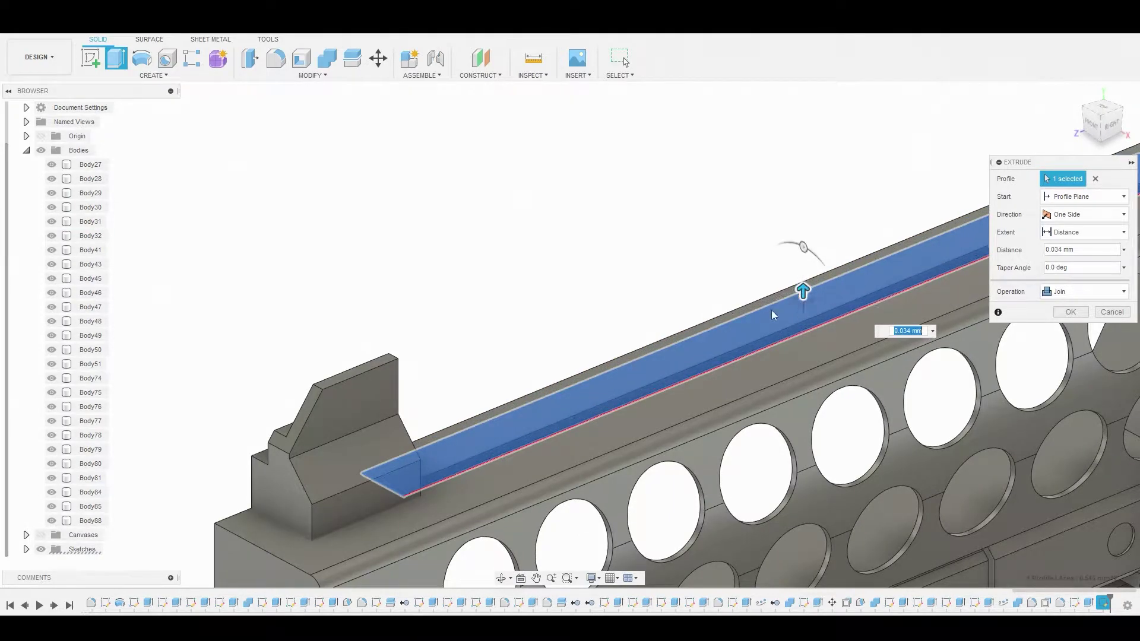
{"action": "left_click", "coordinate": [1110, 124]}
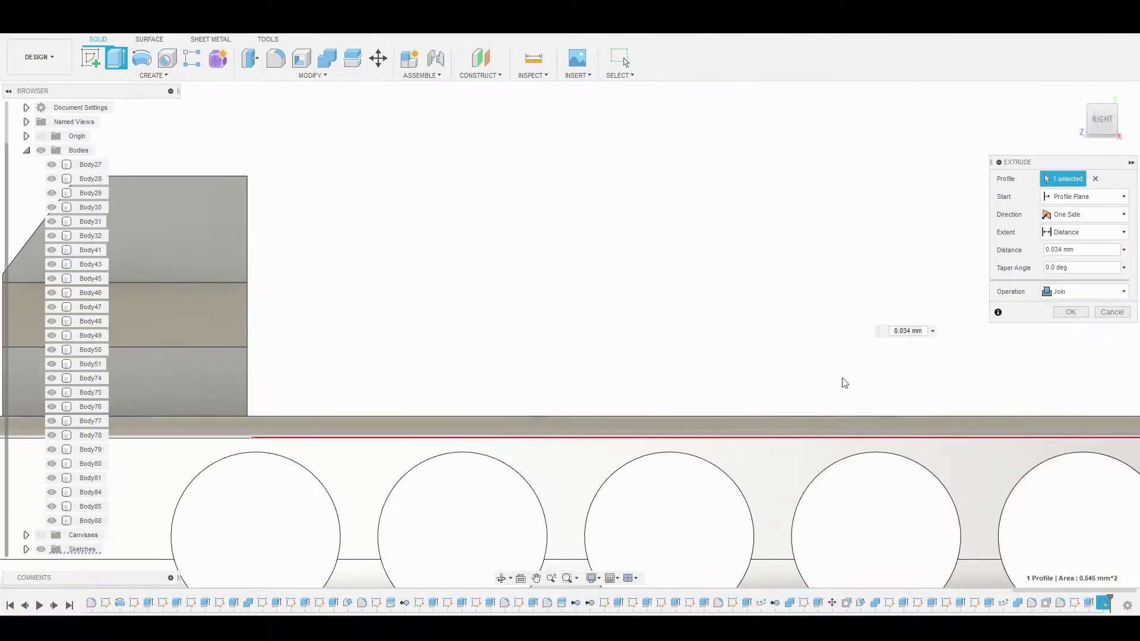
{"action": "scroll", "coordinate": [843, 379], "scroll_direction": "down", "scroll_amount": 1}
{"action": "middle_click_drag", "start_coordinate": [834, 391], "coordinate": [658, 420]}
{"action": "mouse_move", "coordinate": [956, 423]}
{"action": "left_mouse_down"}
{"action": "mouse_move", "coordinate": [954, 397]}
{"action": "mouse_move", "coordinate": [955, 411]}
{"action": "left_mouse_up"}
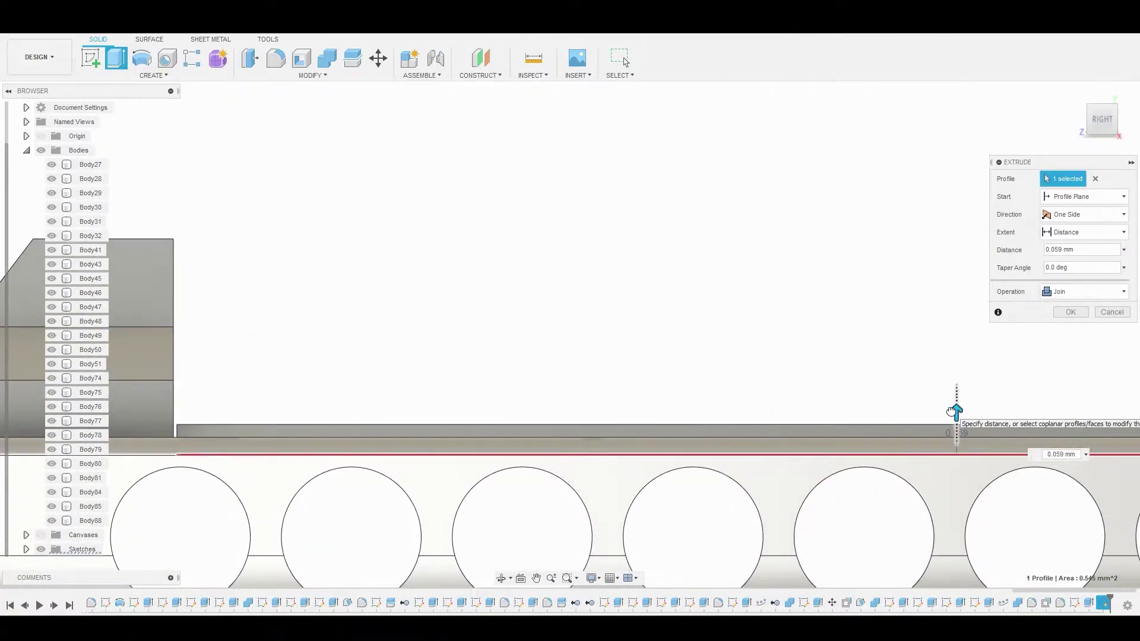
{"action": "left_click_drag", "start_coordinate": [952, 412], "coordinate": [954, 411]}
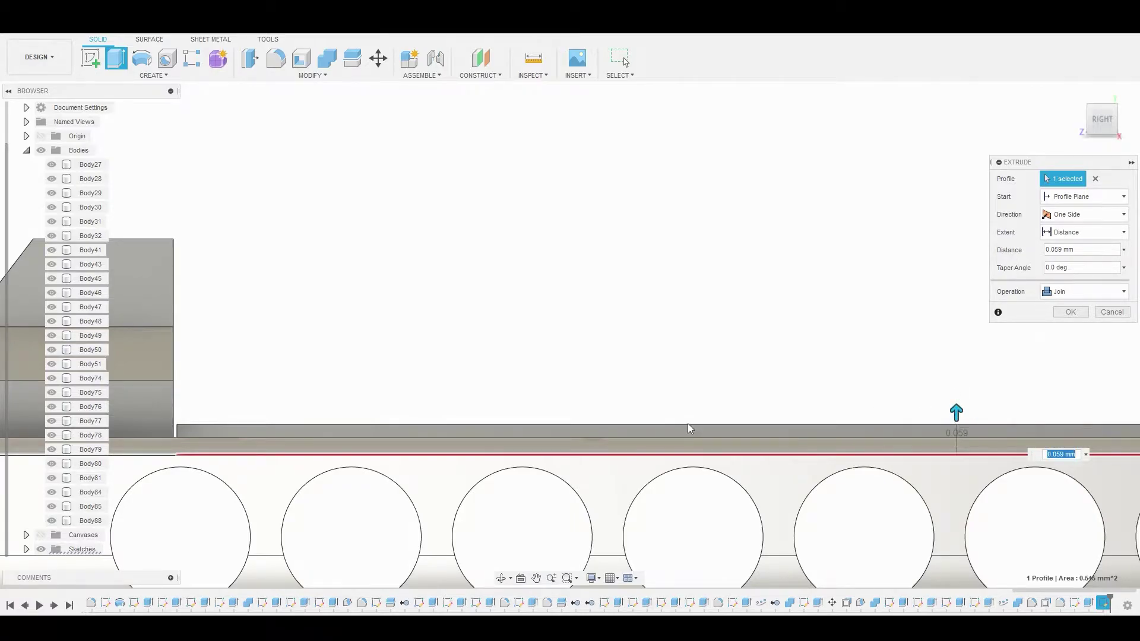
Show the reference canvases, raise the extrusion distance to 0.09 mm toward the drawn rail base and create it as a new body.
{"action": "left_click", "coordinate": [41, 535]}
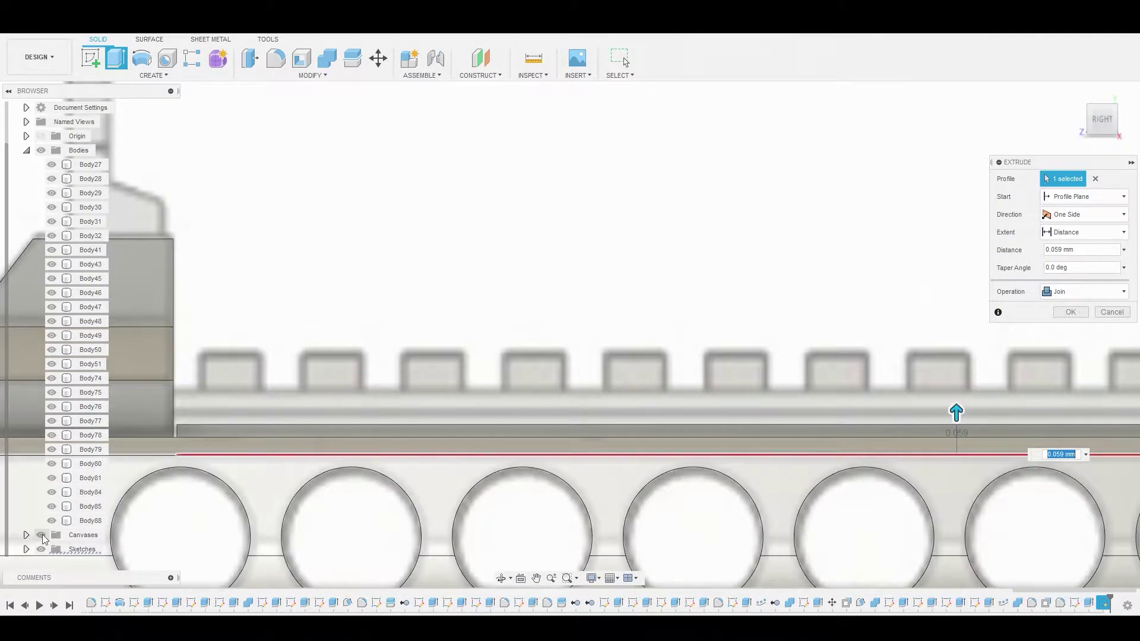
{"action": "left_click_drag", "start_coordinate": [955, 411], "coordinate": [948, 398]}
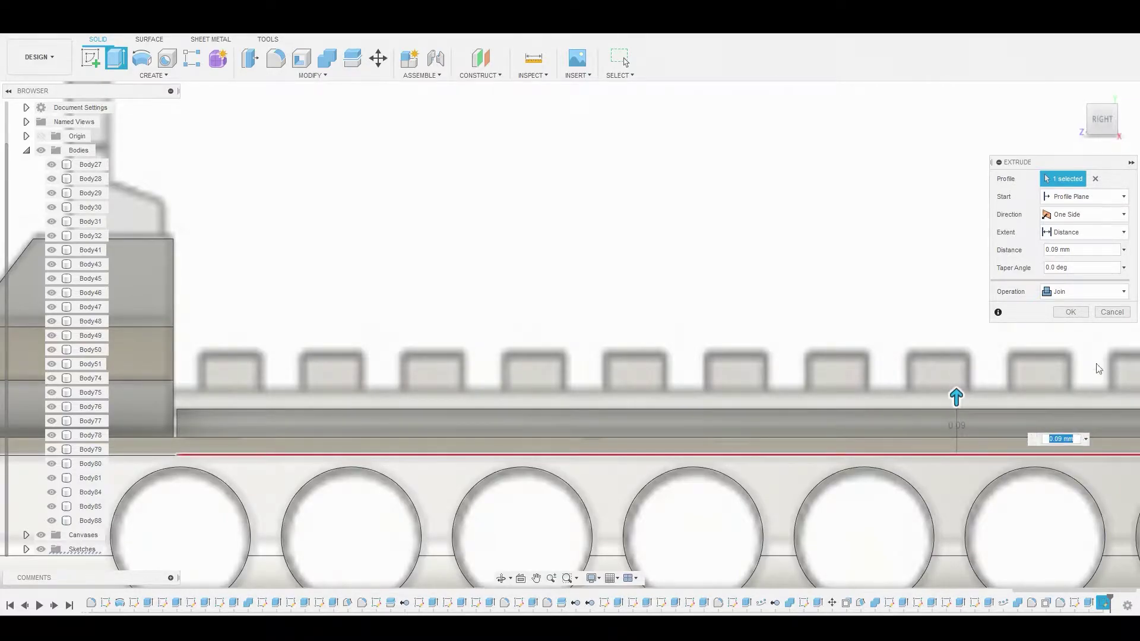
{"action": "left_click", "coordinate": [1077, 292]}
{"action": "left_click", "coordinate": [1069, 347]}
{"action": "left_click", "coordinate": [1070, 312]}
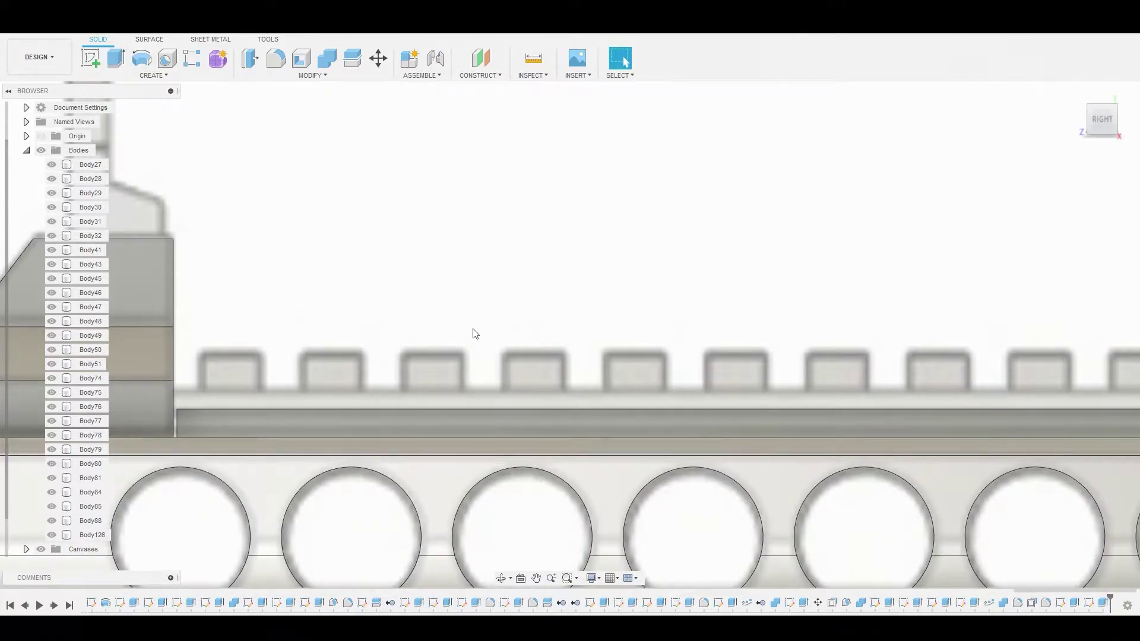
On the new strip's side face, sketch a rectangle about 0.05 mm high and 3.09 mm long along its upper edge, up to the canvas rail's tooth base.
{"action": "scroll", "coordinate": [457, 317], "scroll_direction": "down", "scroll_amount": 3}
{"action": "scroll", "coordinate": [482, 322], "scroll_direction": "up", "scroll_amount": 5}
{"action": "left_click", "coordinate": [269, 392]}
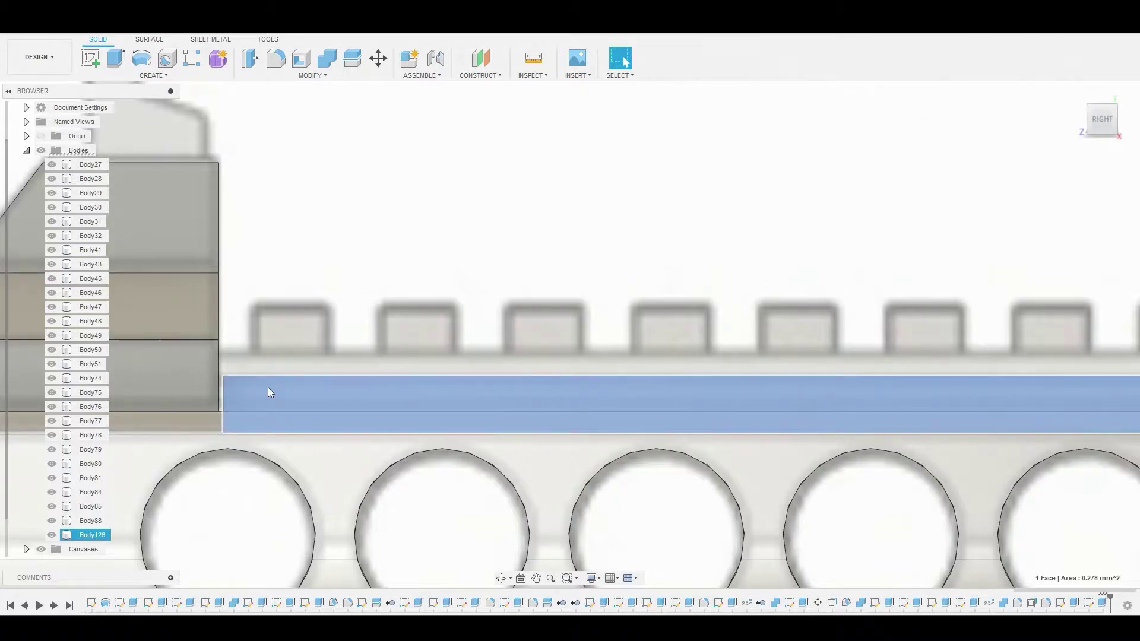
{"action": "left_click", "coordinate": [97, 61]}
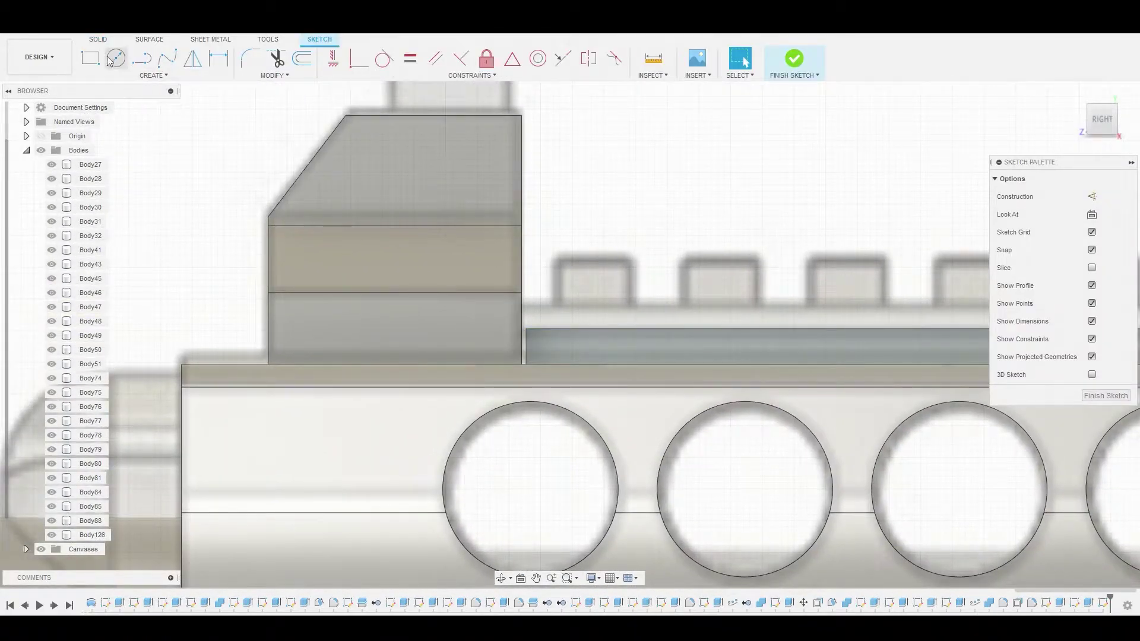
{"action": "key", "text": "r"}
{"action": "scroll", "coordinate": [527, 324], "scroll_direction": "up", "scroll_amount": 2}
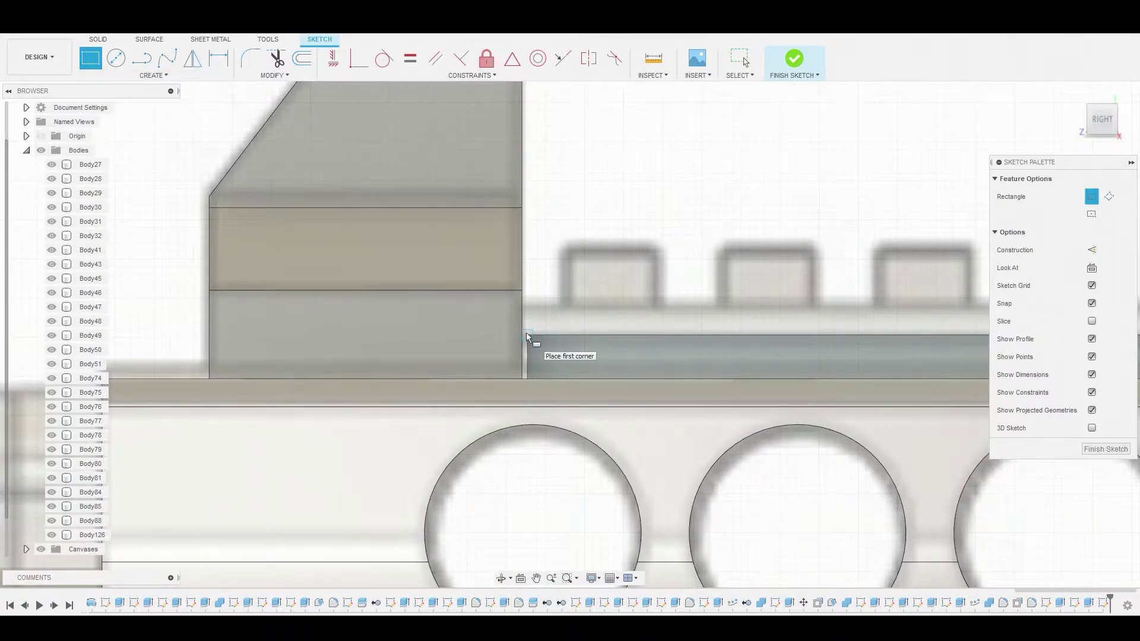
{"action": "left_click", "coordinate": [525, 334]}
{"action": "scroll", "coordinate": [676, 300], "scroll_direction": "down", "scroll_amount": 3}
{"action": "middle_click_drag", "start_coordinate": [766, 301], "coordinate": [30, 295]}
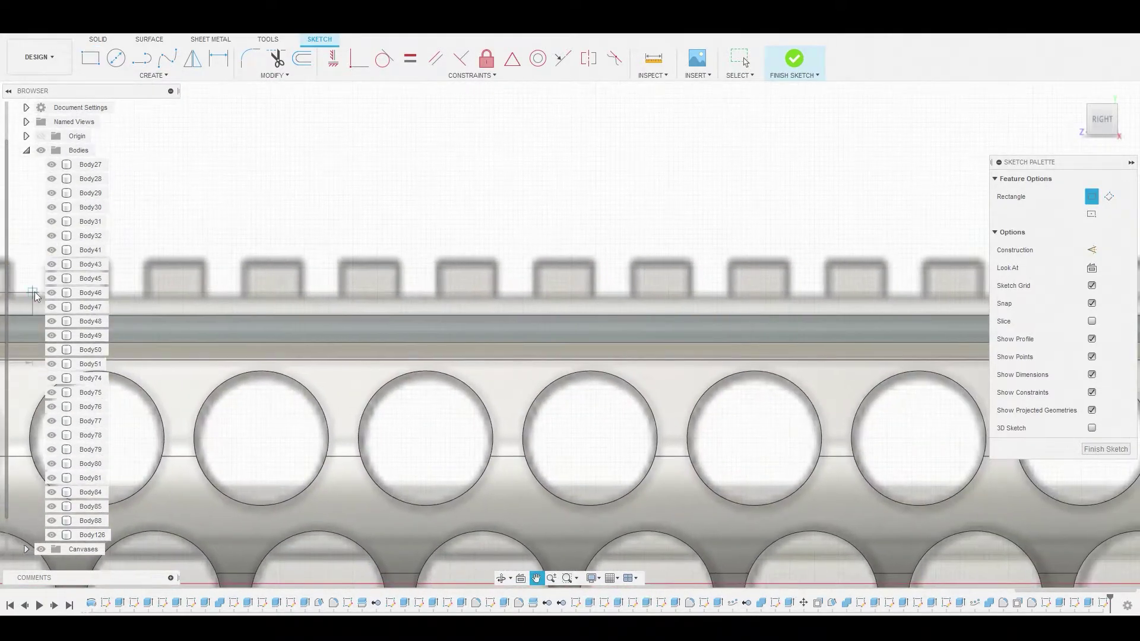
{"action": "middle_click_drag", "start_coordinate": [840, 295], "coordinate": [171, 292]}
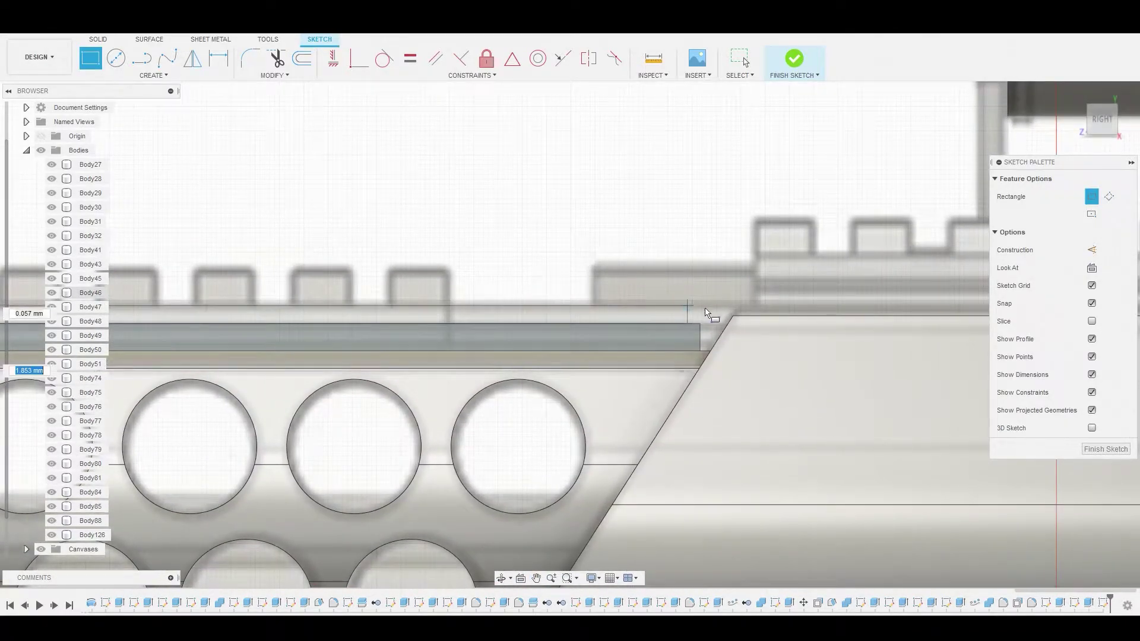
{"action": "scroll", "coordinate": [704, 313], "scroll_direction": "up", "scroll_amount": 1}
{"action": "scroll", "coordinate": [700, 313], "scroll_direction": "up", "scroll_amount": 3}
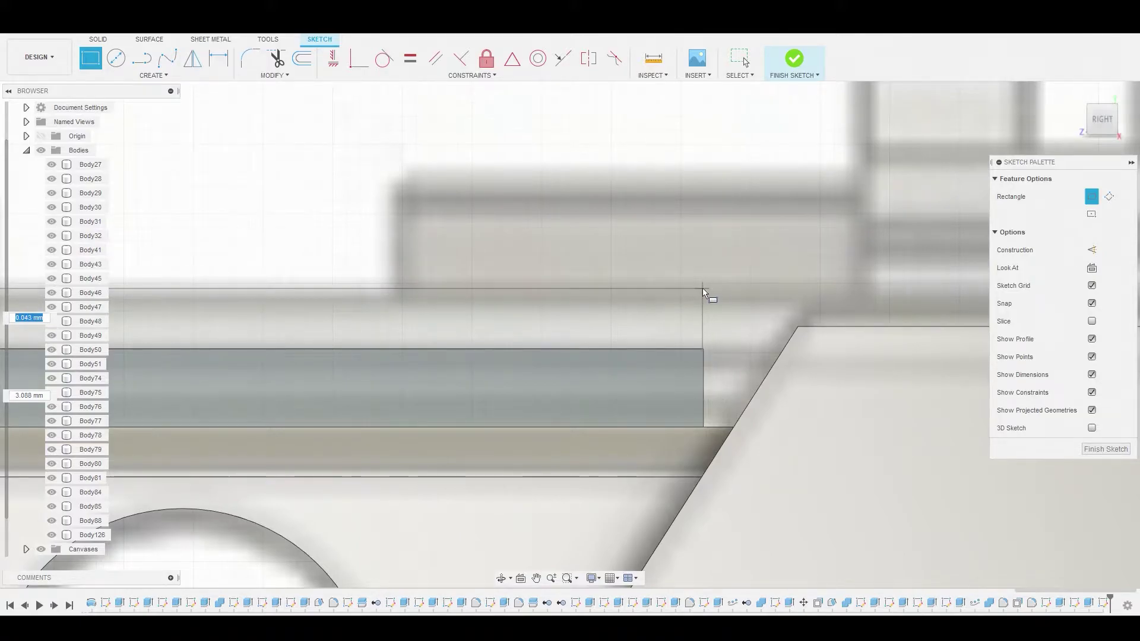
{"action": "left_click", "coordinate": [707, 285]}
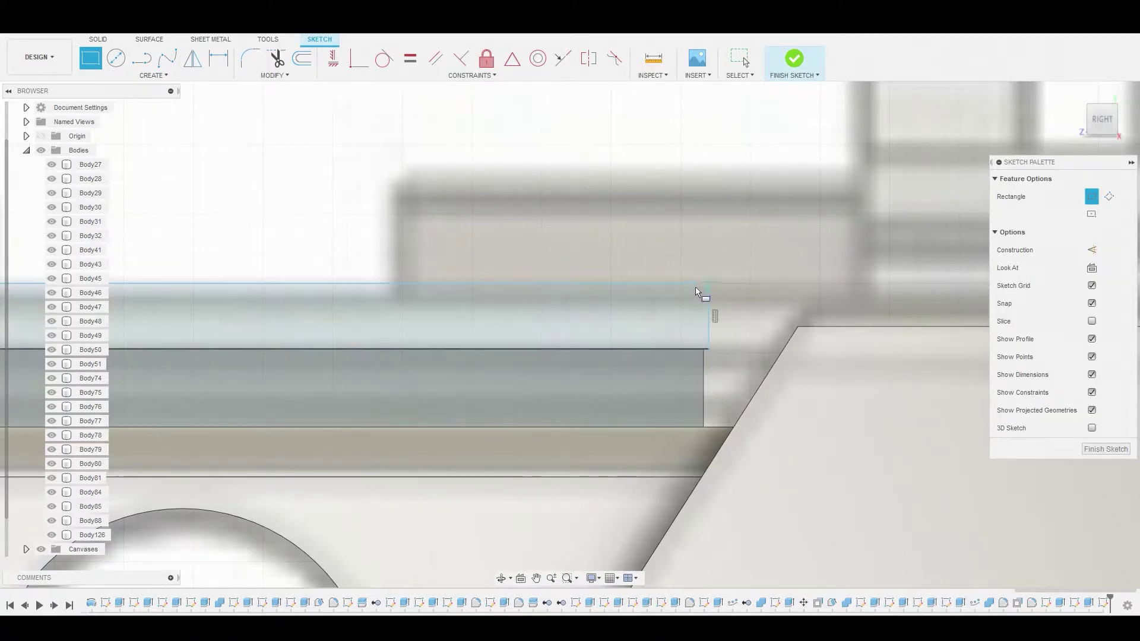
{"action": "right_click", "coordinate": [698, 292]}
{"action": "left_click", "coordinate": [730, 280]}
Extrude the thin rectangle 0.05 mm outward from the strip's side face.
{"action": "left_click", "coordinate": [617, 305]}
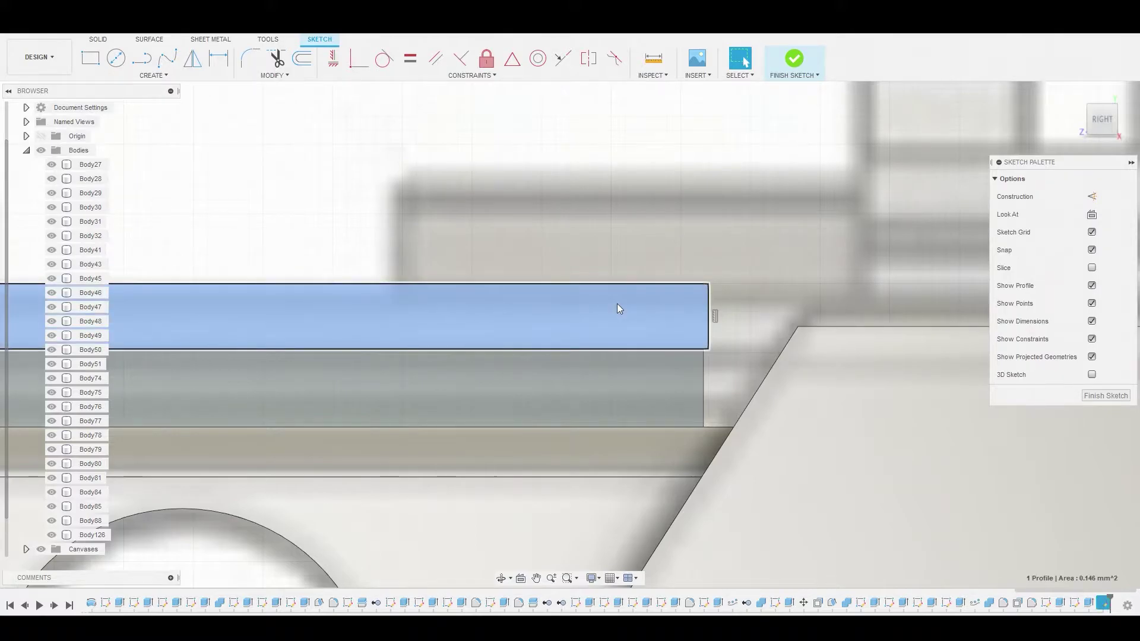
{"action": "right_click_drag", "start_coordinate": [656, 286], "coordinate": [659, 286]}
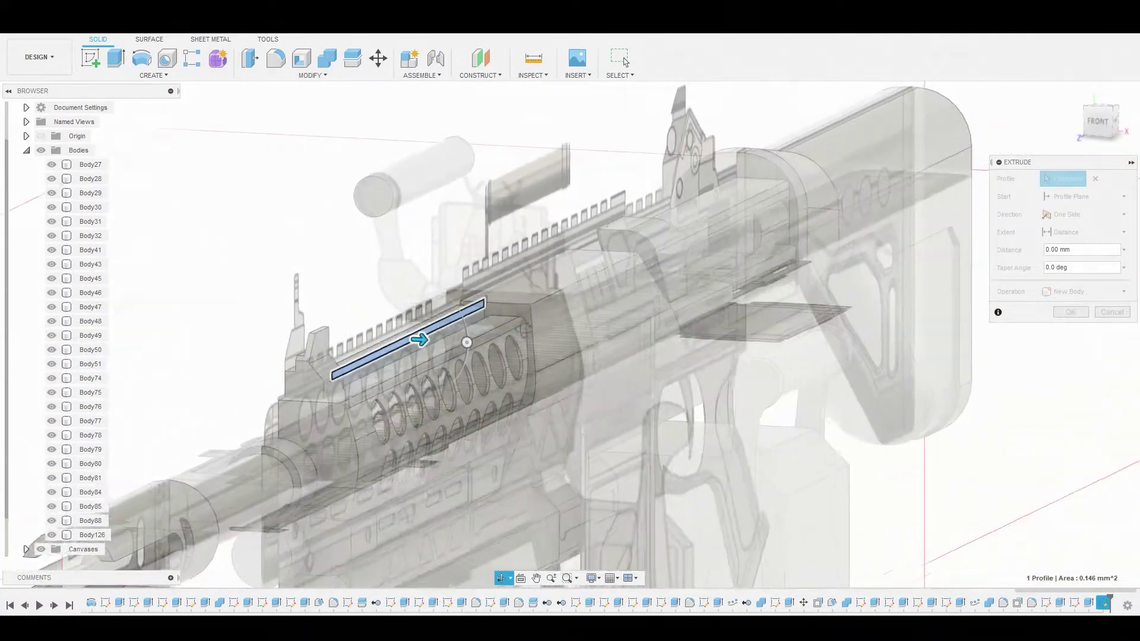
{"action": "scroll", "coordinate": [413, 372], "scroll_direction": "up", "scroll_amount": 5}
{"action": "mouse_move", "coordinate": [416, 343]}
{"action": "middle_mouse_down", "text": "shift"}
{"action": "mouse_move", "coordinate": [446, 323]}
{"action": "mouse_move", "coordinate": [419, 331]}
{"action": "middle_mouse_up", "text": "shift"}
{"action": "left_click_drag", "start_coordinate": [419, 291], "coordinate": [447, 304]}
{"action": "middle_click_drag", "start_coordinate": [705, 264], "coordinate": [624, 245], "text": "shift"}
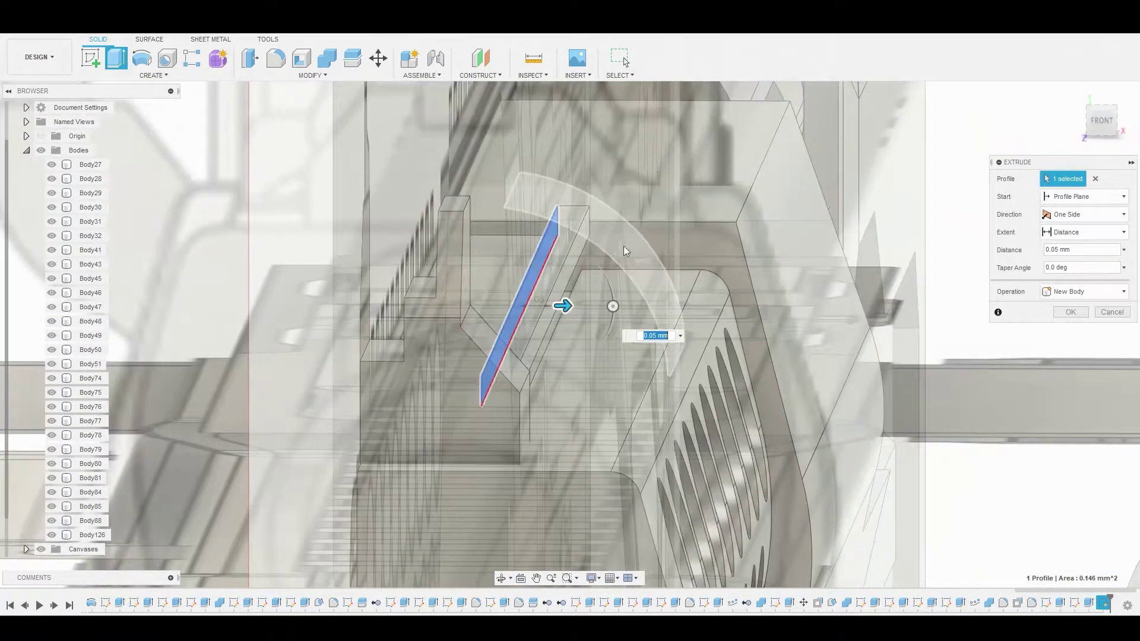
Make the extrusion two-sided with 0.177 mm on the second side, and create it as a new body with the canvases hidden.
{"action": "left_click", "coordinate": [1083, 212]}
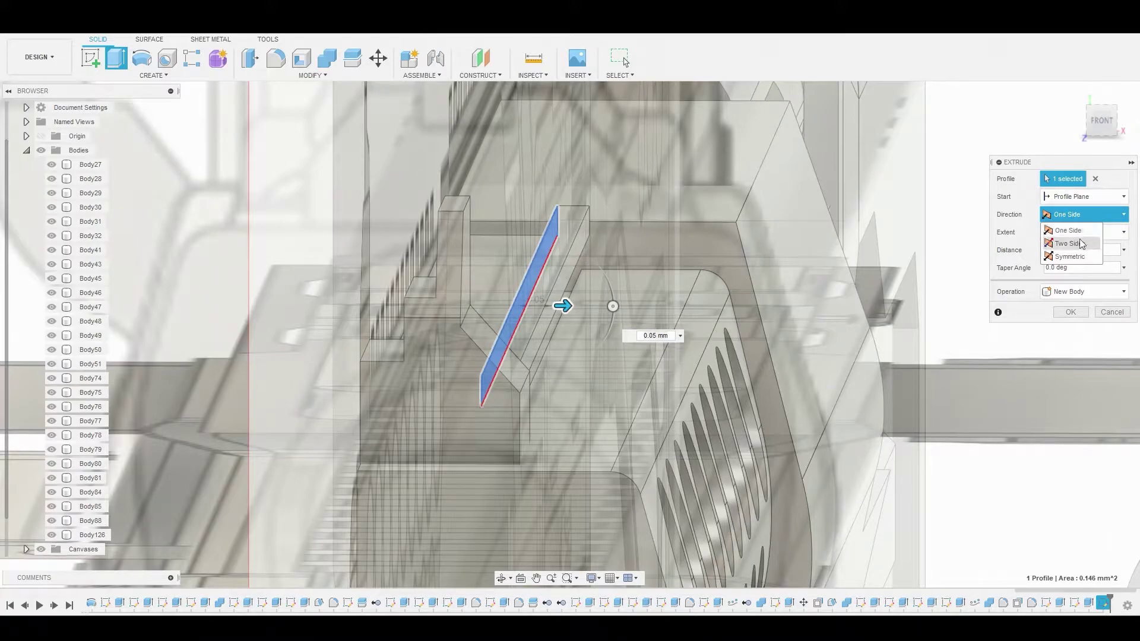
{"action": "left_click", "coordinate": [1067, 243]}
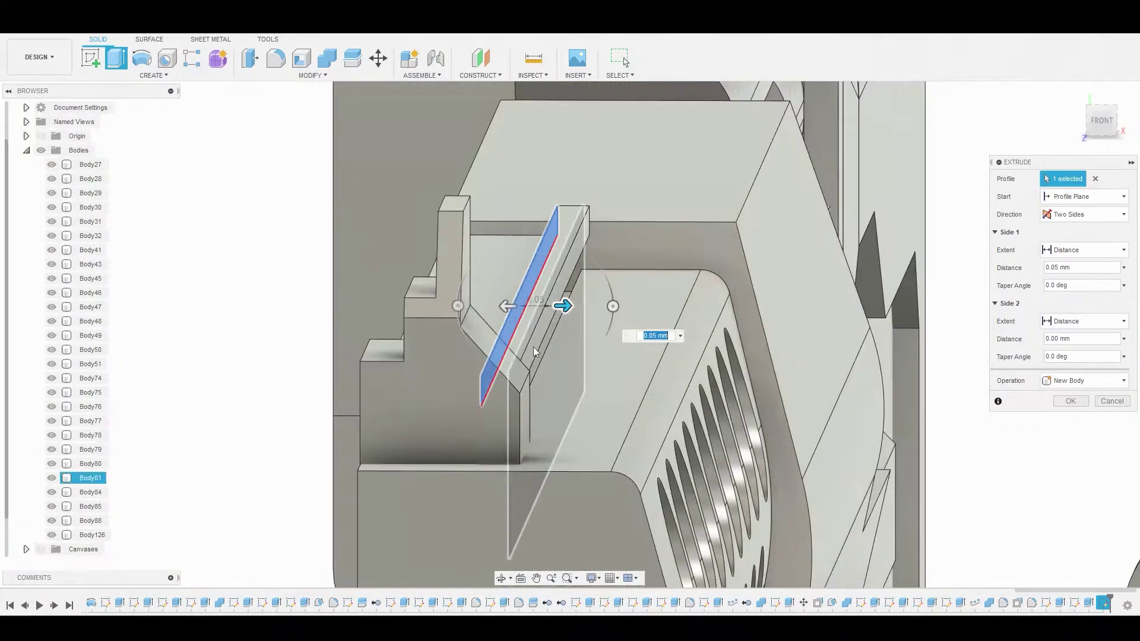
{"action": "middle_click_drag", "start_coordinate": [533, 347], "coordinate": [572, 323], "text": "shift"}
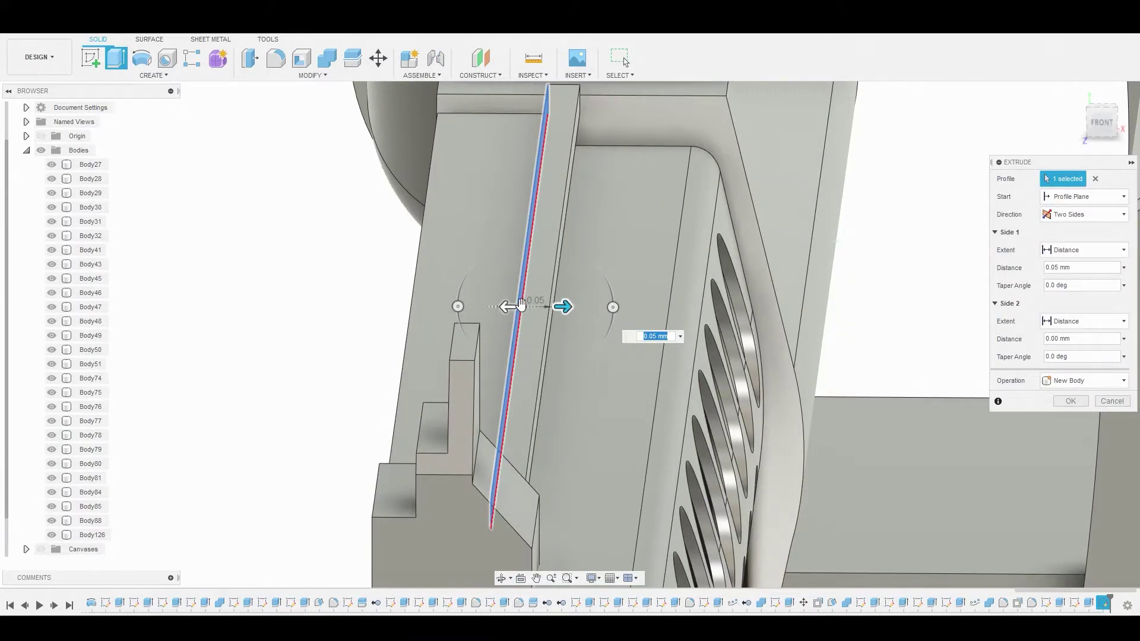
{"action": "left_click_drag", "start_coordinate": [506, 307], "coordinate": [442, 305]}
{"action": "middle_click_drag", "start_coordinate": [443, 306], "coordinate": [413, 333], "text": "shift"}
{"action": "left_click_drag", "start_coordinate": [473, 303], "coordinate": [422, 306]}
{"action": "middle_click_drag", "start_coordinate": [538, 261], "coordinate": [500, 262], "text": "shift"}
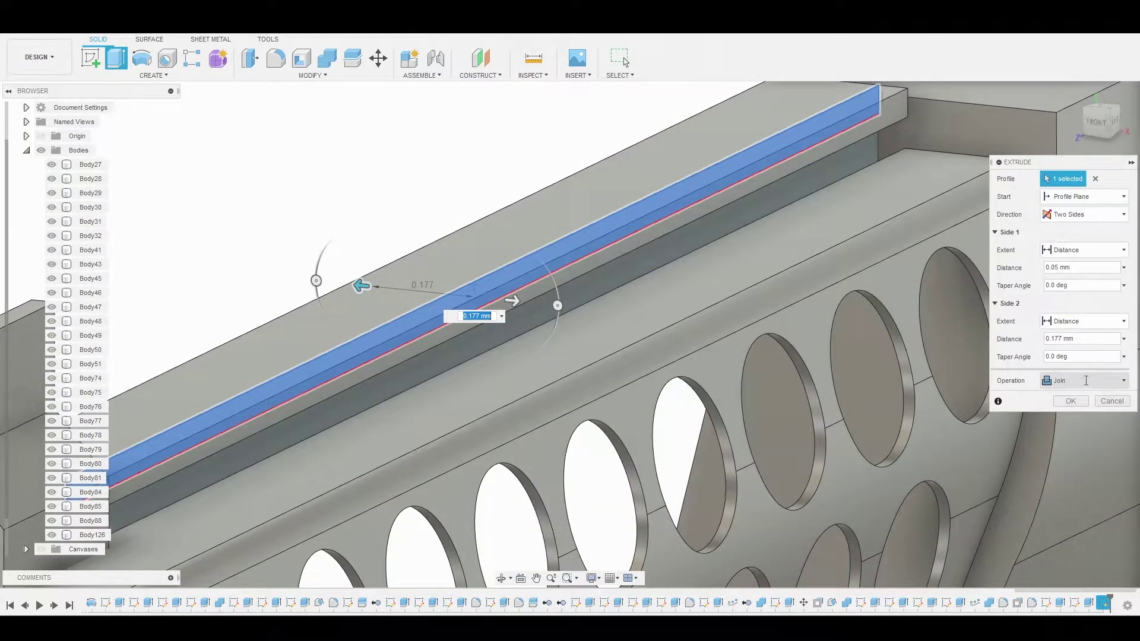
{"action": "left_click", "coordinate": [1086, 380]}
{"action": "left_click", "coordinate": [1071, 401]}
Split the upper rail strip at its receiver end, using the lower strip's end face as the splitting tool.
{"action": "middle_click_drag", "start_coordinate": [845, 229], "coordinate": [594, 136], "text": "shift"}
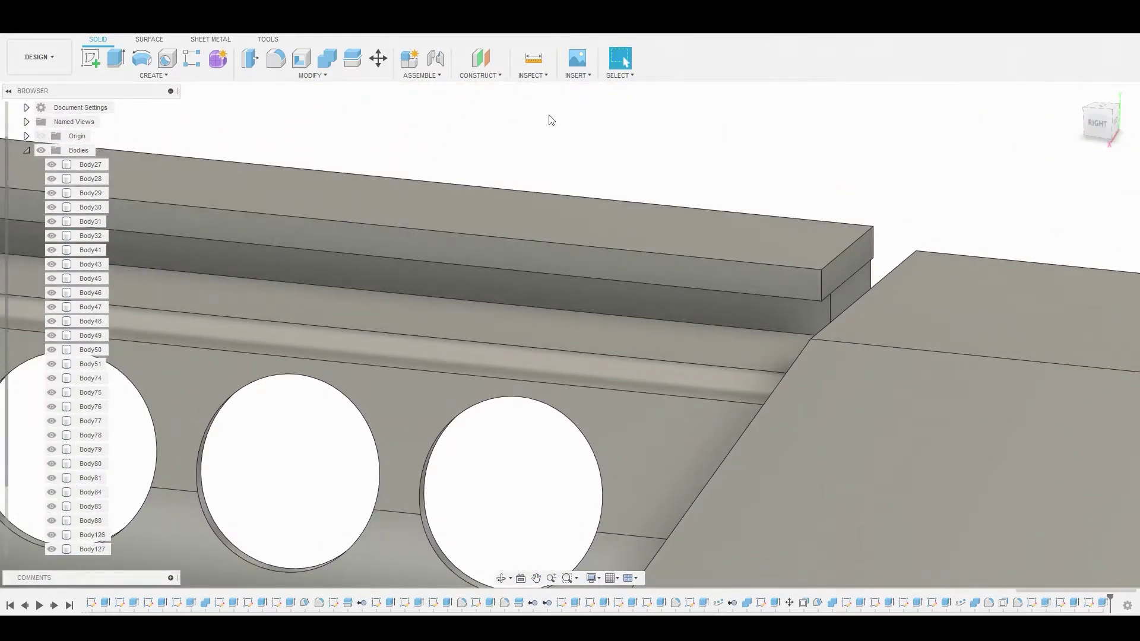
{"action": "left_click", "coordinate": [316, 75]}
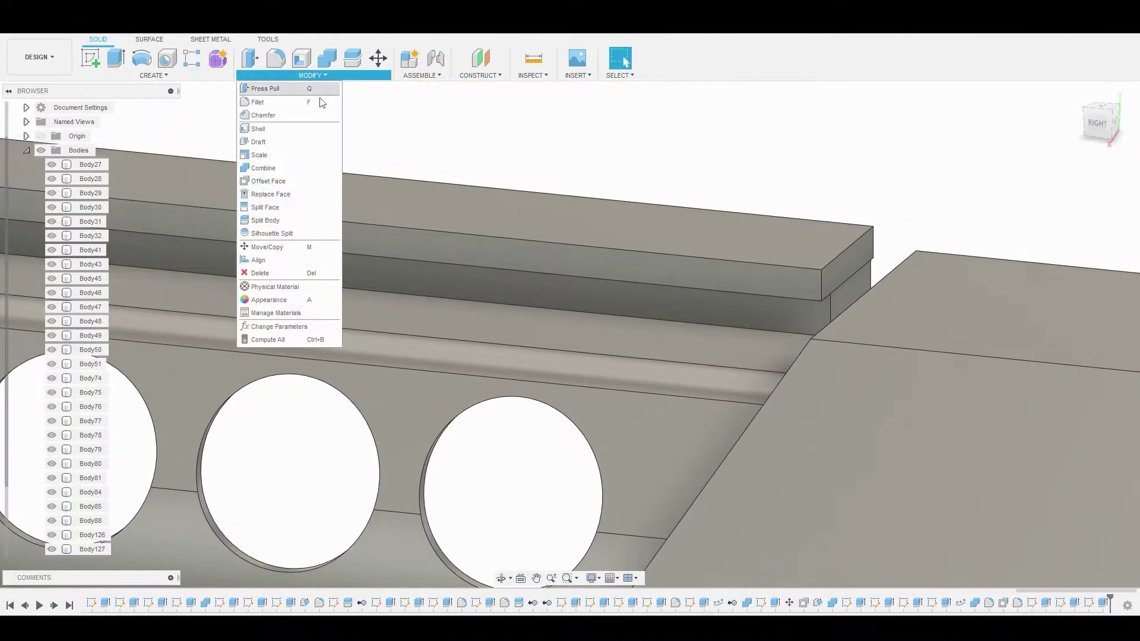
{"action": "left_click", "coordinate": [289, 216]}
{"action": "left_click", "coordinate": [716, 255]}
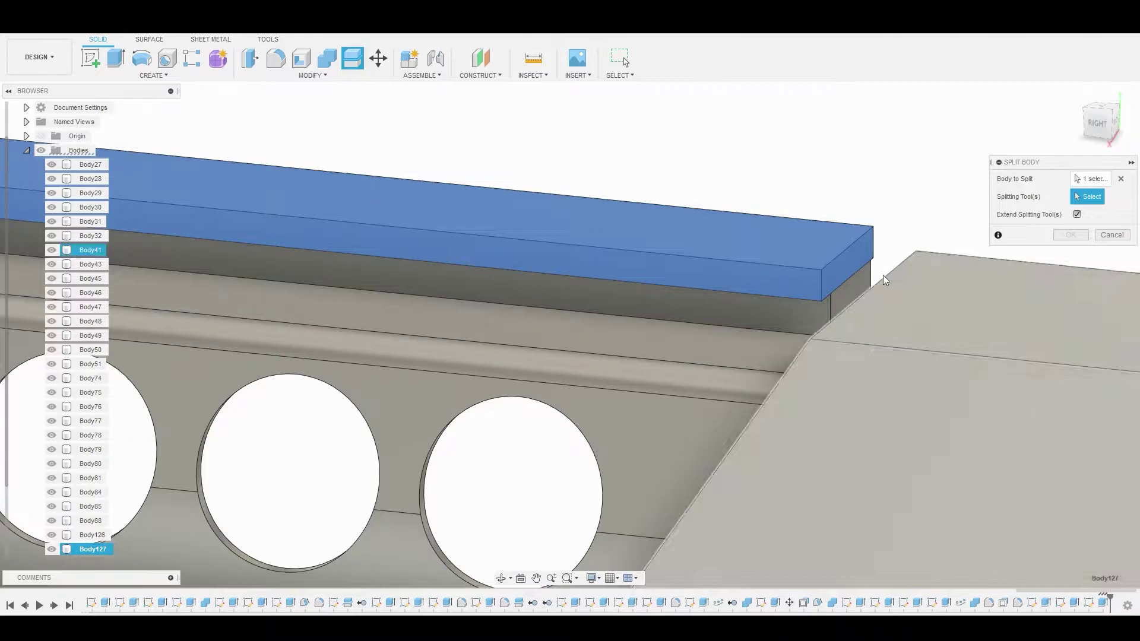
{"action": "left_click", "coordinate": [854, 284]}
{"action": "left_click", "coordinate": [1070, 234]}
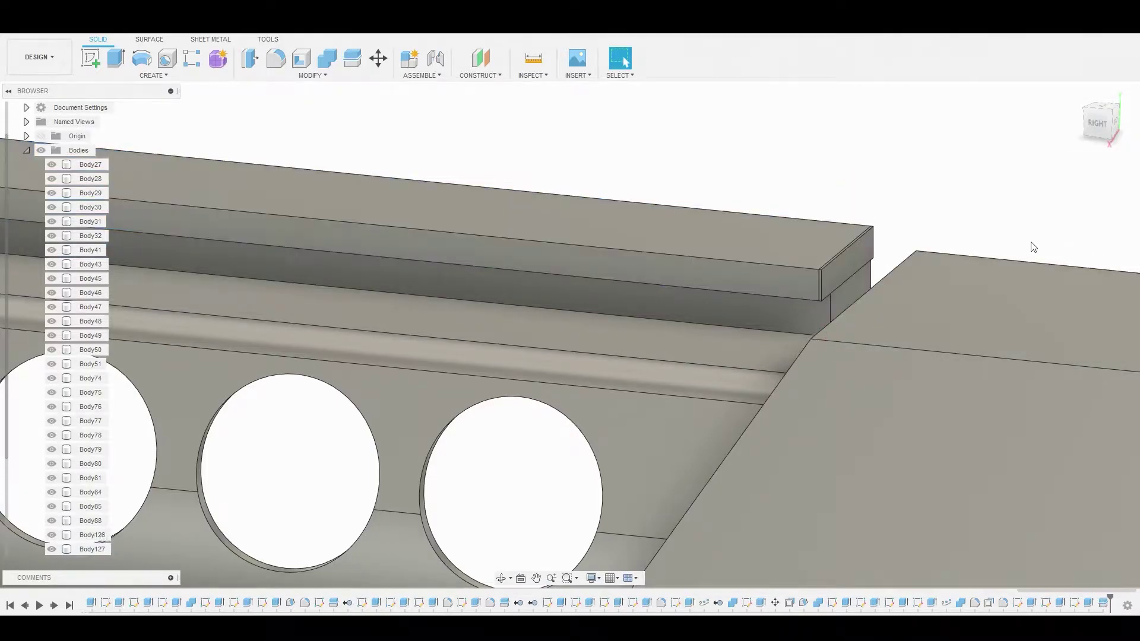
Remove the thin sliver body split off the upper strip's receiver end.
{"action": "left_click", "coordinate": [845, 270]}
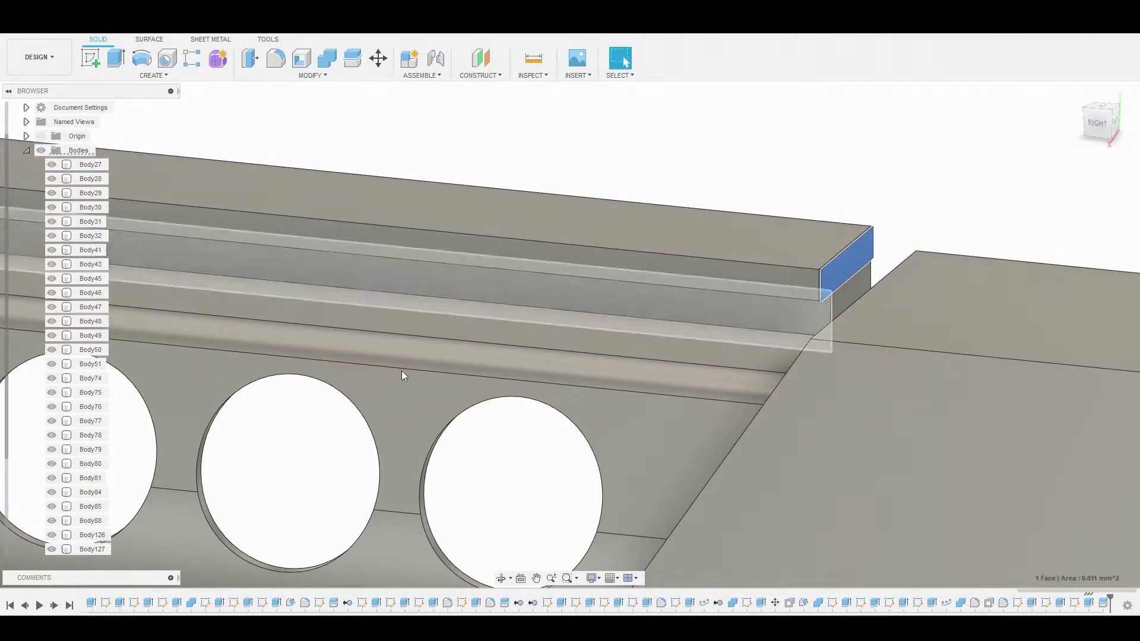
{"action": "scroll", "coordinate": [95, 523], "scroll_direction": "down", "scroll_amount": 1}
{"action": "right_click", "coordinate": [93, 521]}
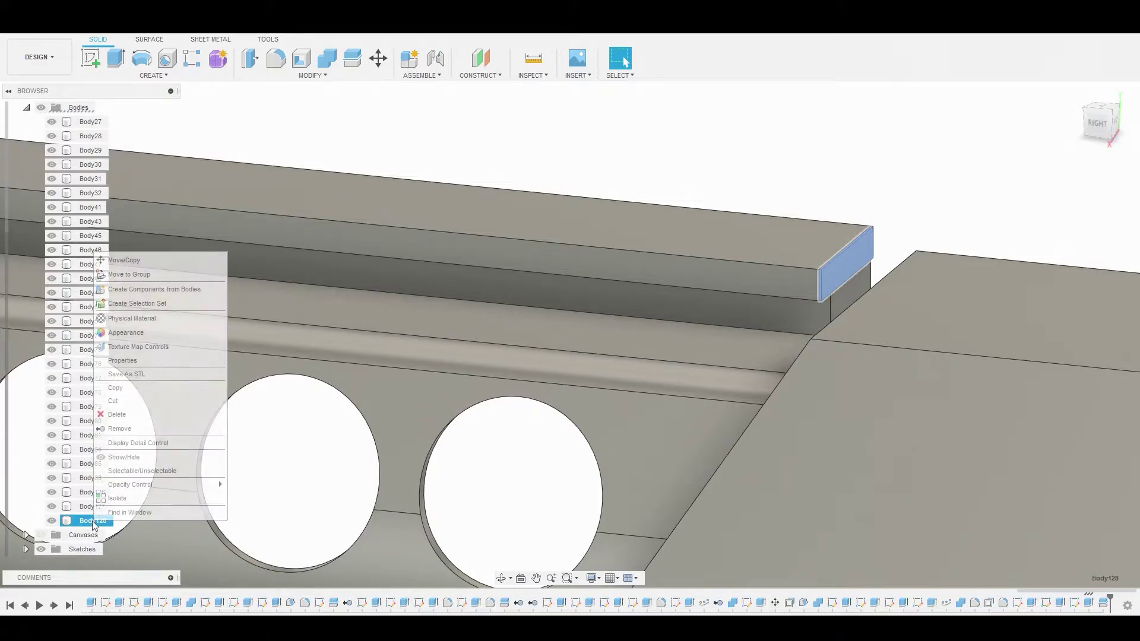
{"action": "left_click", "coordinate": [118, 428]}
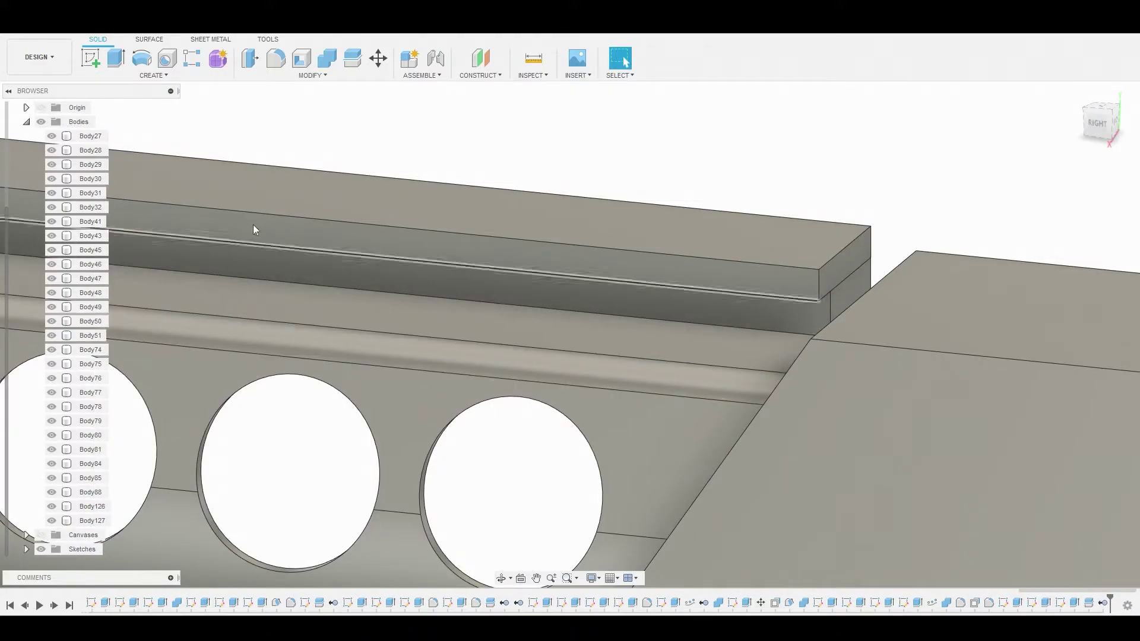
Combine the upper and lower rail strips into one body.
{"action": "left_click", "coordinate": [326, 58]}
{"action": "left_click", "coordinate": [545, 246]}
{"action": "left_click", "coordinate": [573, 285]}
{"action": "left_click", "coordinate": [1069, 273]}
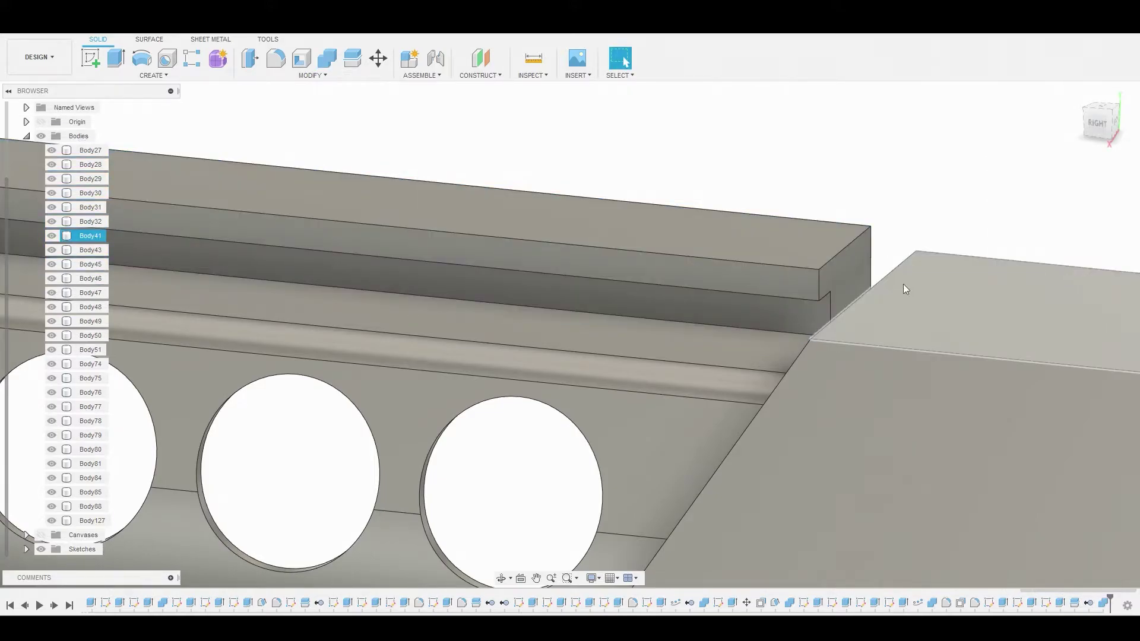
Show the reference canvases and start a sketch on the side face of the upper rail strip.
{"action": "scroll", "coordinate": [834, 276], "scroll_direction": "down", "scroll_amount": 3}
{"action": "middle_click_drag", "start_coordinate": [788, 260], "coordinate": [830, 251], "text": "shift"}
{"action": "scroll", "coordinate": [543, 357], "scroll_direction": "down", "scroll_amount": 2}
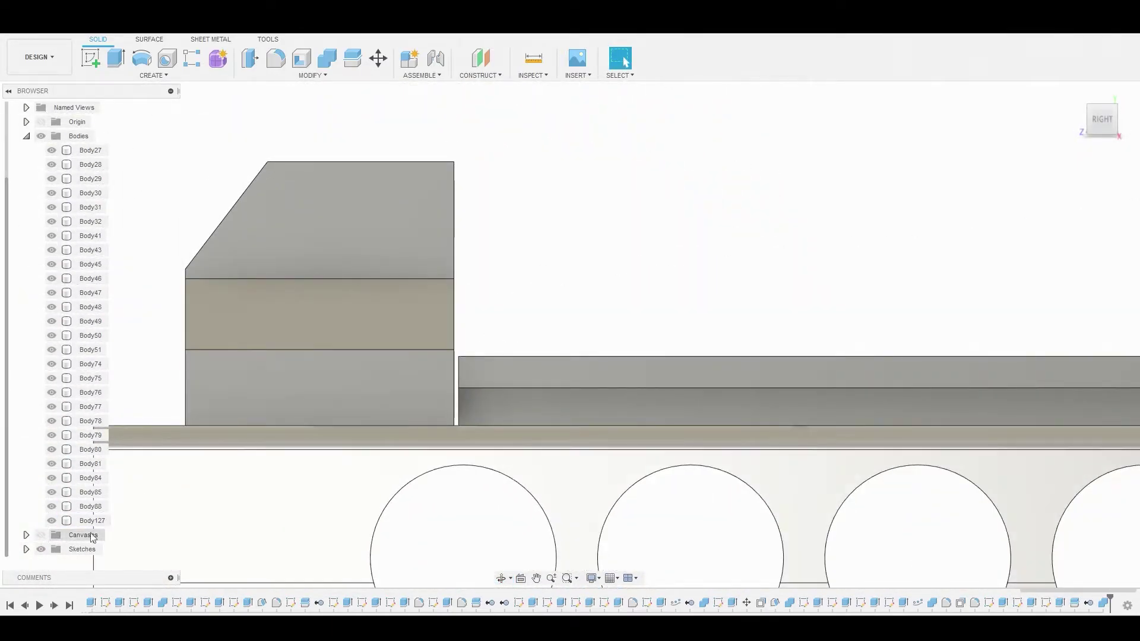
{"action": "left_click", "coordinate": [41, 535]}
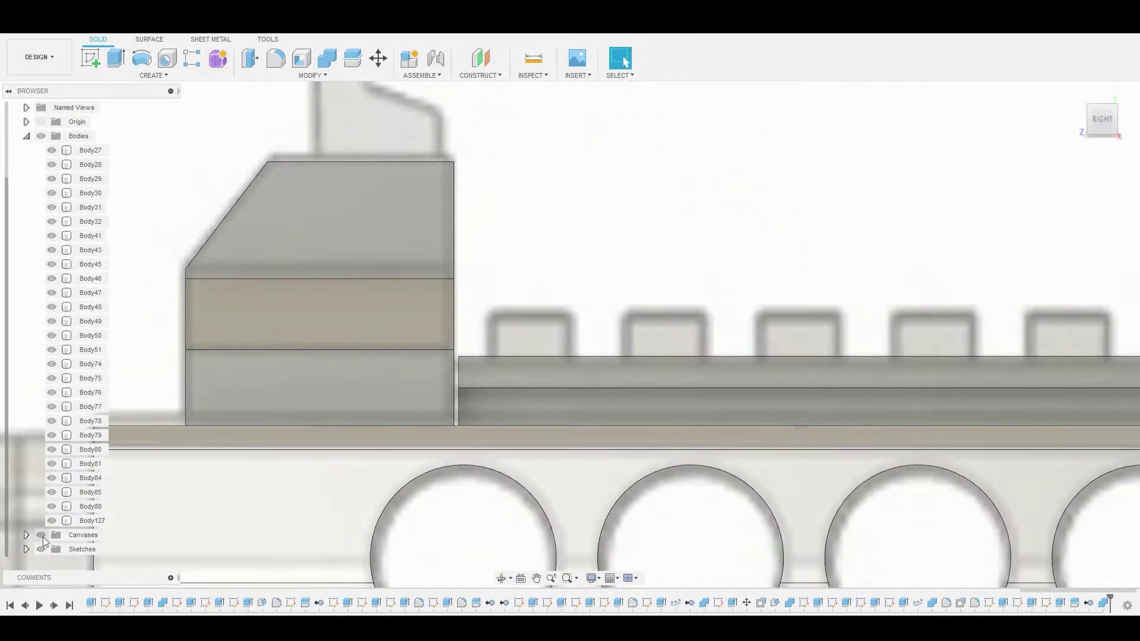
{"action": "scroll", "coordinate": [555, 207], "scroll_direction": "down", "scroll_amount": 3}
{"action": "left_click", "coordinate": [542, 311]}
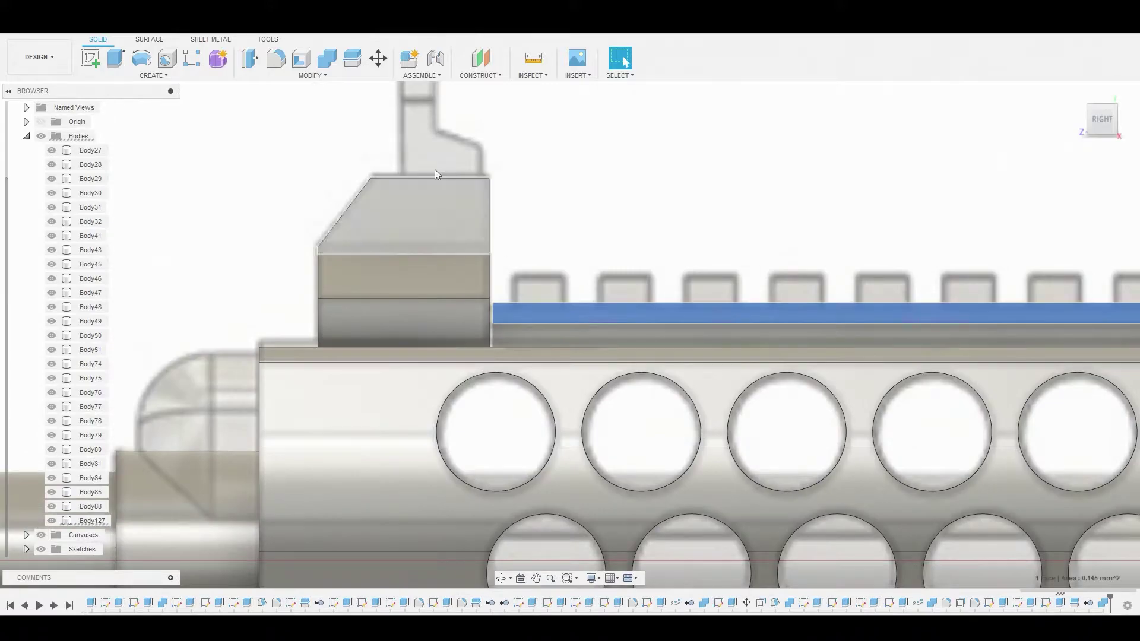
{"action": "left_click", "coordinate": [90, 58]}
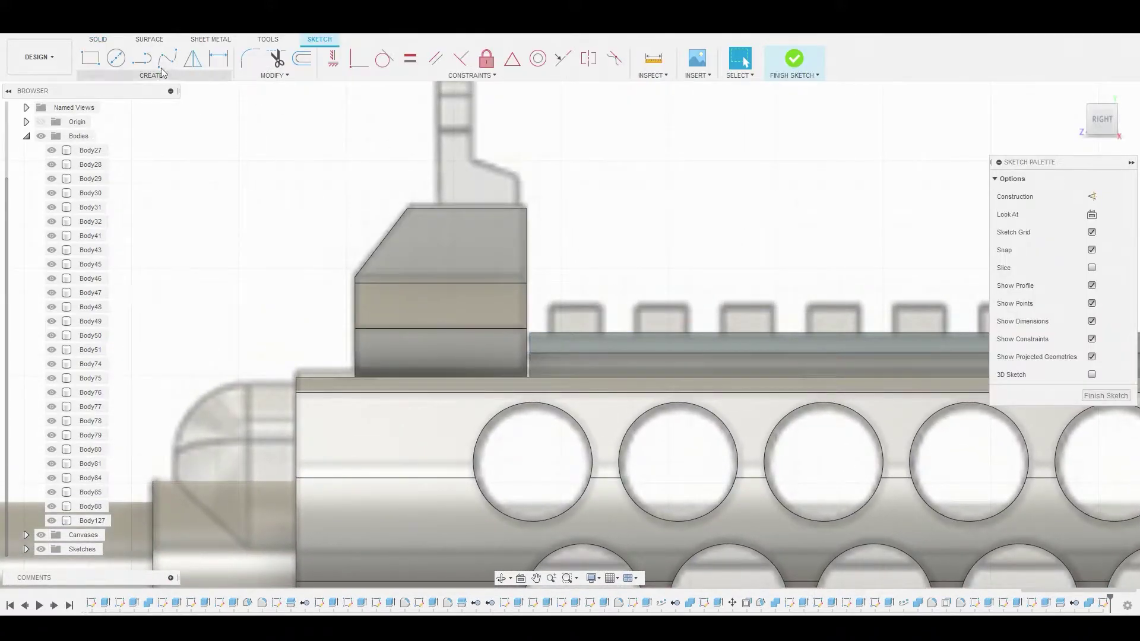
Sketch a two-point rectangle over the canvas outline of the first rail tooth behind the front sight, resting on the strip's upper edge.
{"action": "left_click", "coordinate": [91, 58]}
{"action": "scroll", "coordinate": [454, 267], "scroll_direction": "up", "scroll_amount": 8}
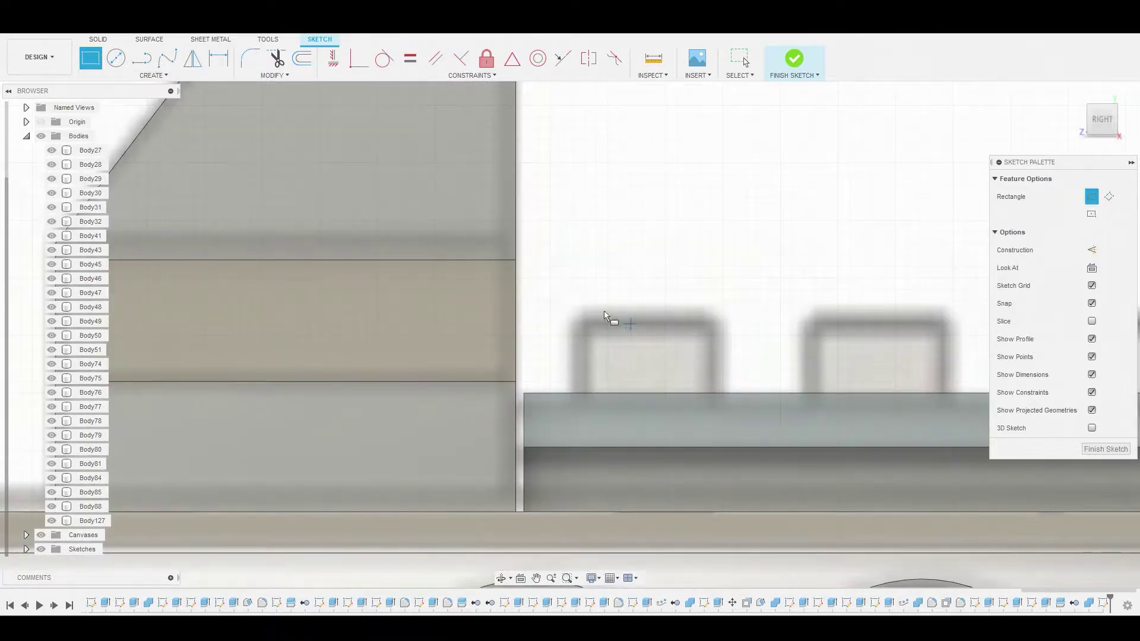
{"action": "left_click", "coordinate": [573, 319]}
{"action": "left_click", "coordinate": [716, 396]}
{"action": "right_click", "coordinate": [735, 244]}
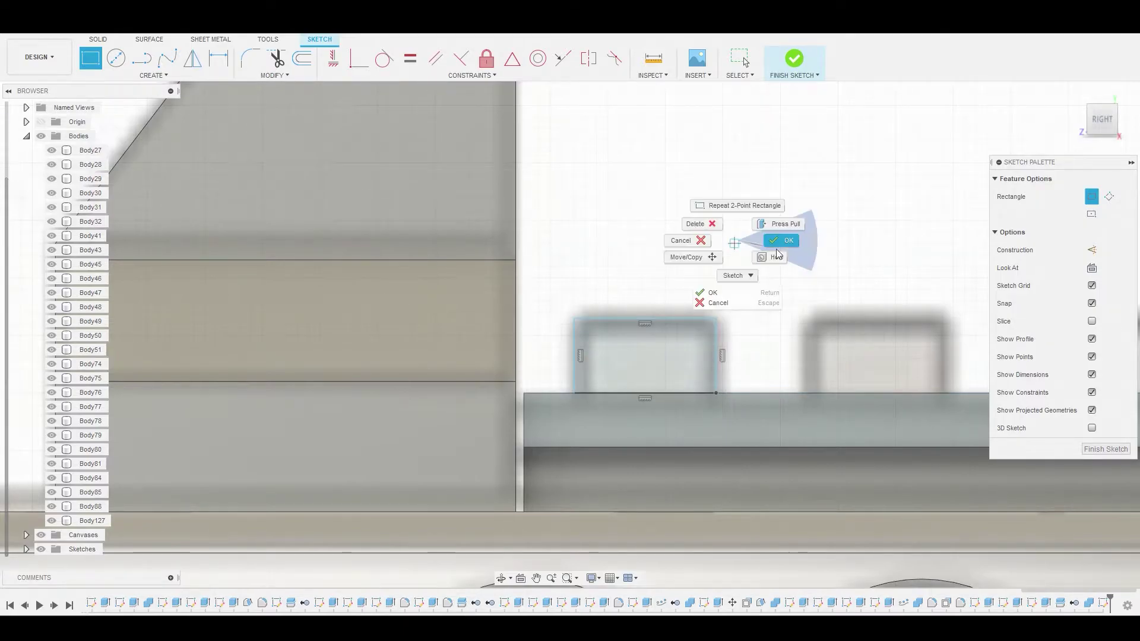
{"action": "left_click", "coordinate": [783, 240]}
Extrude the tooth rectangle -0.227 mm across the rail as a new body, with the canvases hidden.
{"action": "scroll", "coordinate": [669, 291], "scroll_direction": "down", "scroll_amount": 5}
{"action": "middle_click_drag", "start_coordinate": [771, 290], "coordinate": [331, 247]}
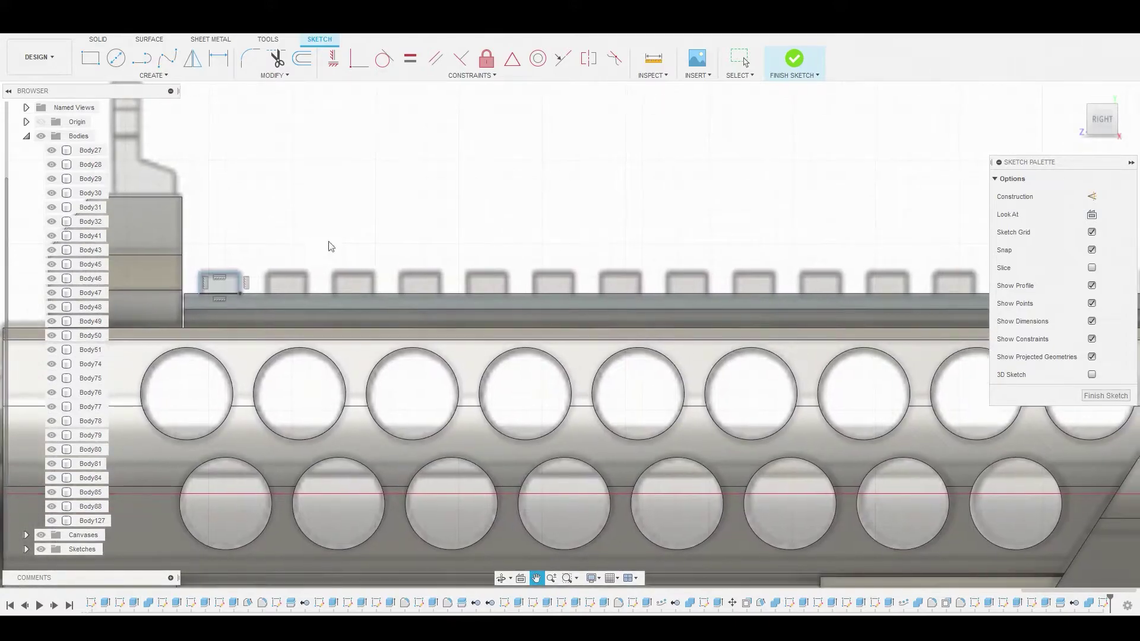
{"action": "left_click", "coordinate": [229, 286]}
{"action": "right_click", "coordinate": [265, 269]}
{"action": "left_click", "coordinate": [266, 270]}
{"action": "key", "text": "e"}
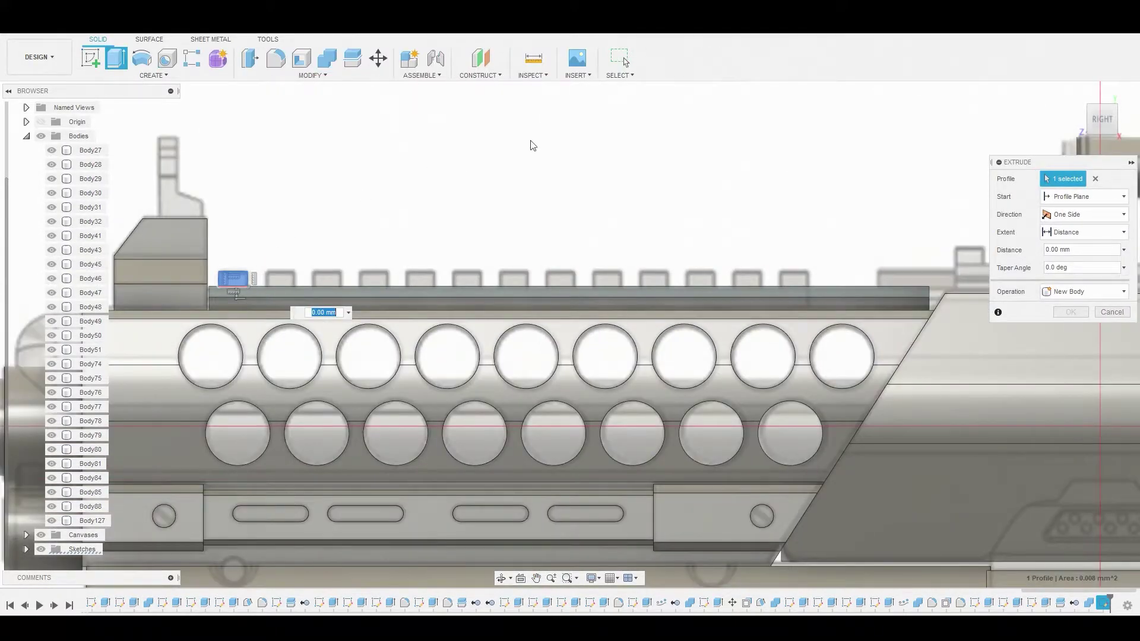
{"action": "middle_click_drag", "start_coordinate": [445, 176], "coordinate": [596, 304], "text": "shift"}
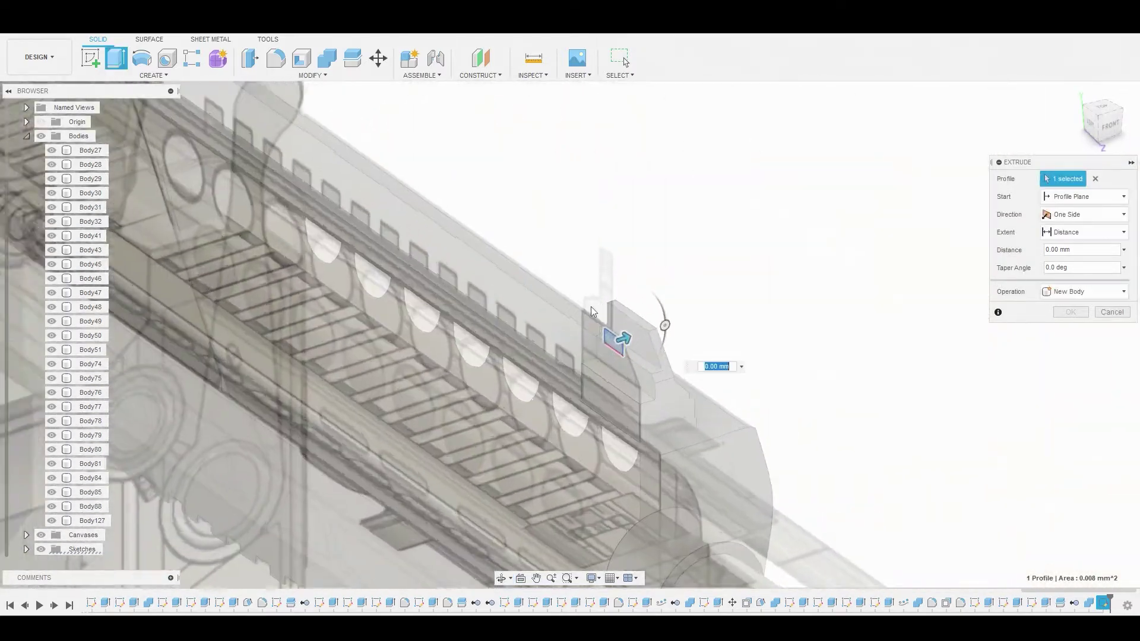
{"action": "scroll", "coordinate": [590, 315], "scroll_direction": "up", "scroll_amount": 4}
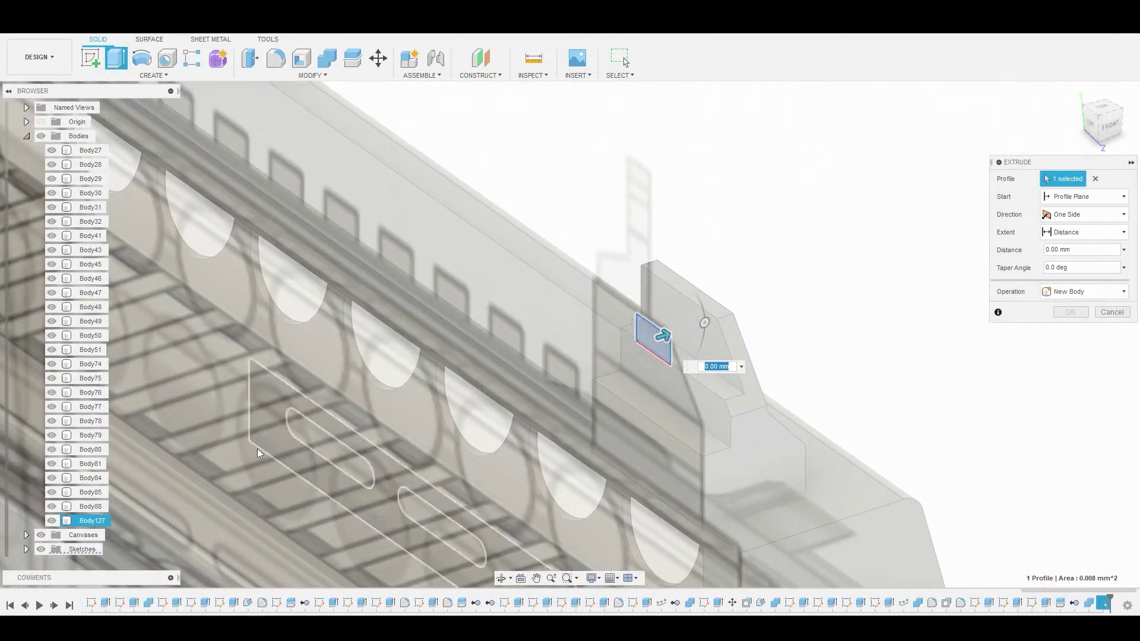
{"action": "left_click", "coordinate": [41, 535]}
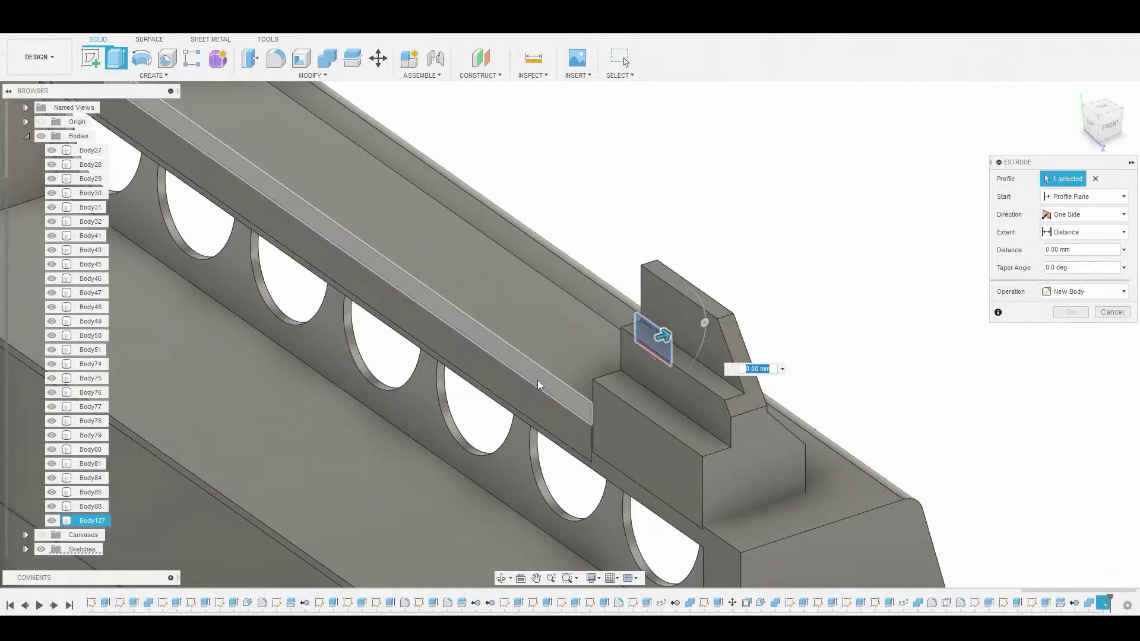
{"action": "left_click_drag", "start_coordinate": [662, 336], "coordinate": [552, 372]}
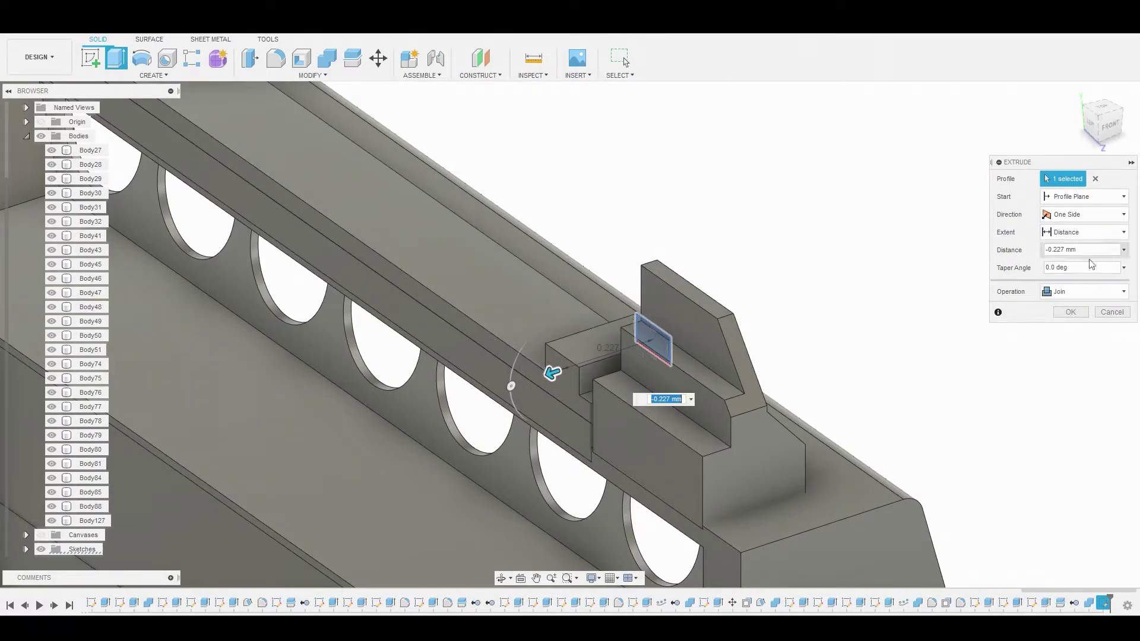
{"action": "left_click", "coordinate": [1103, 291]}
{"action": "left_click", "coordinate": [1095, 346]}
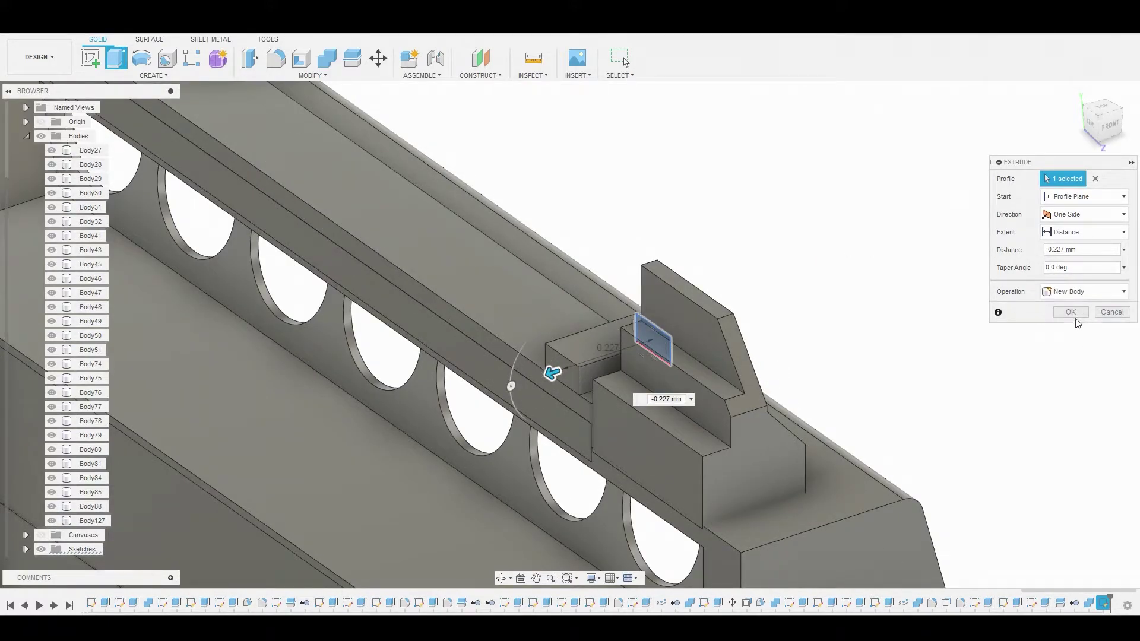
{"action": "left_click", "coordinate": [1072, 313]}
Draft the tooth's outer side face by -37.4 degrees, using its bottom face as the pull direction.
{"action": "middle_click_drag", "start_coordinate": [795, 267], "coordinate": [724, 286], "text": "shift"}
{"action": "middle_click_drag", "start_coordinate": [838, 269], "coordinate": [501, 243]}
{"action": "scroll", "coordinate": [500, 243], "scroll_direction": "up", "scroll_amount": 3}
{"action": "scroll", "coordinate": [532, 393], "scroll_direction": "up", "scroll_amount": 4}
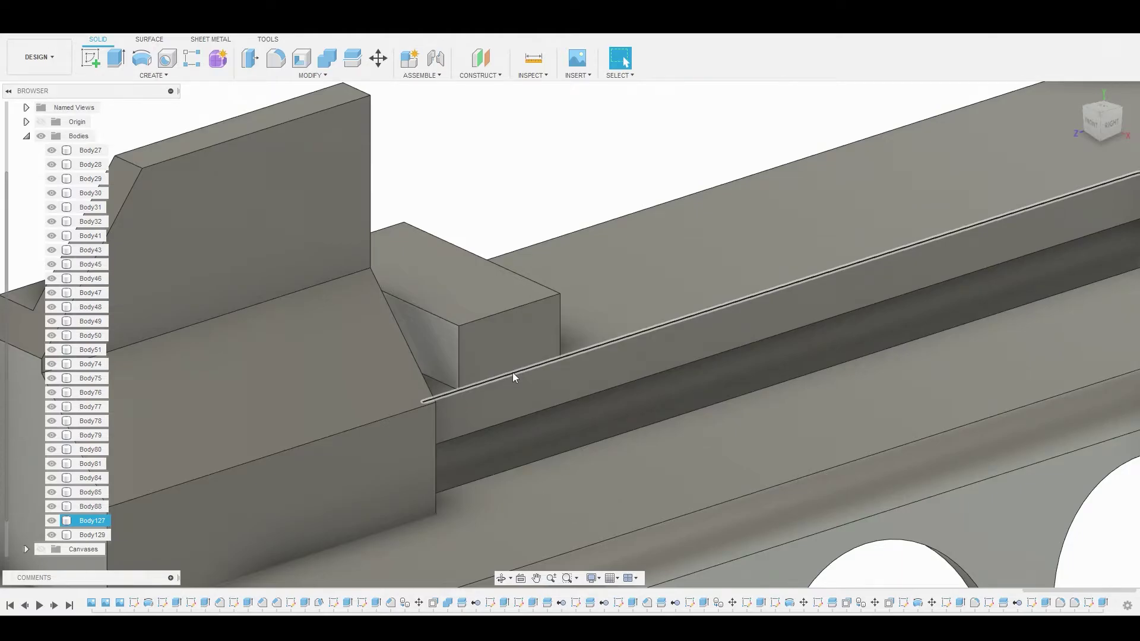
{"action": "left_click", "coordinate": [315, 75]}
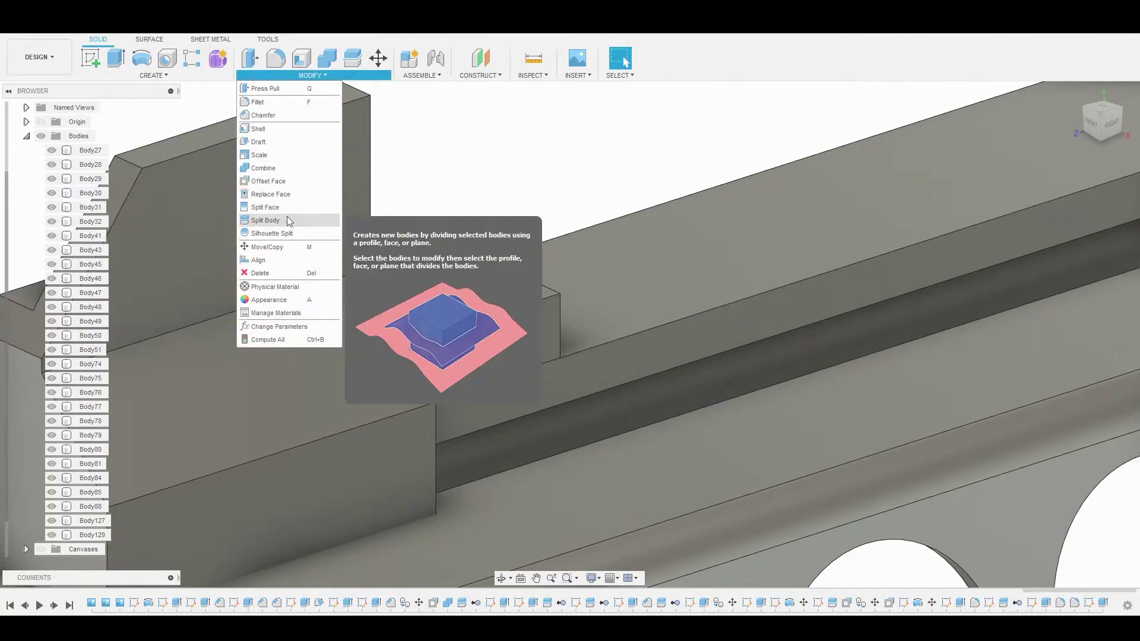
{"action": "left_click", "coordinate": [259, 141]}
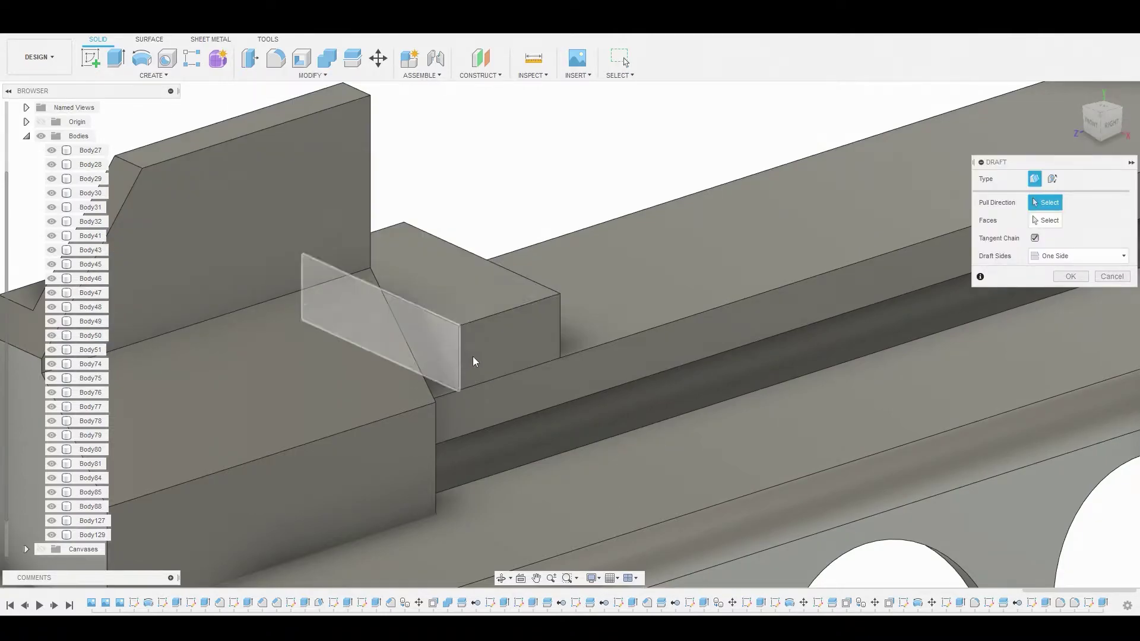
{"action": "left_click", "coordinate": [493, 369]}
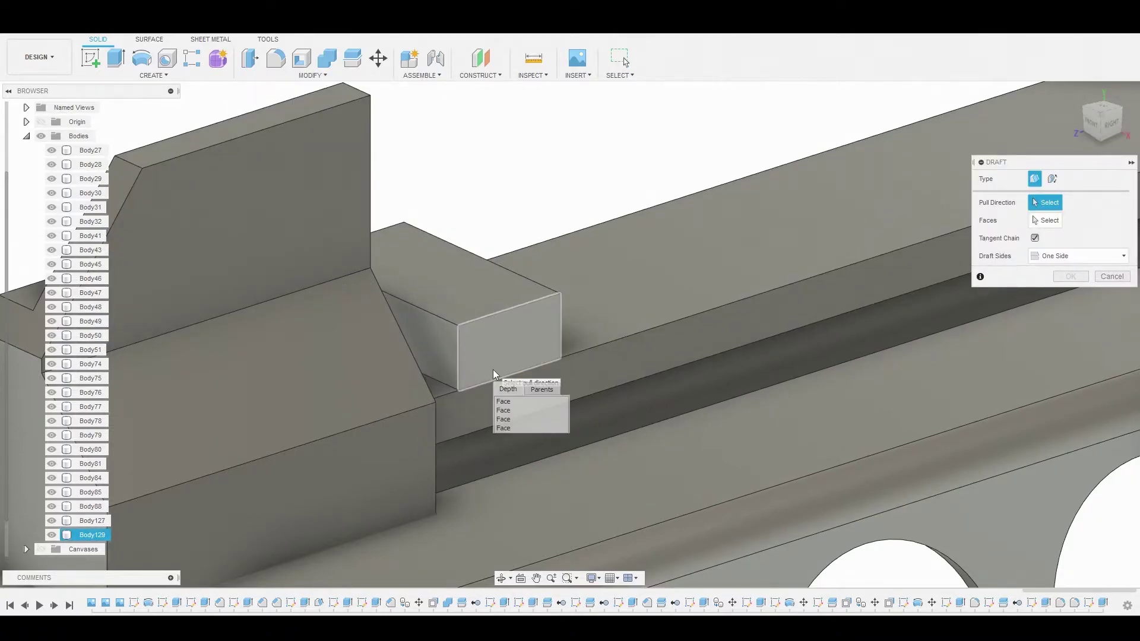
{"action": "left_click", "coordinate": [504, 415]}
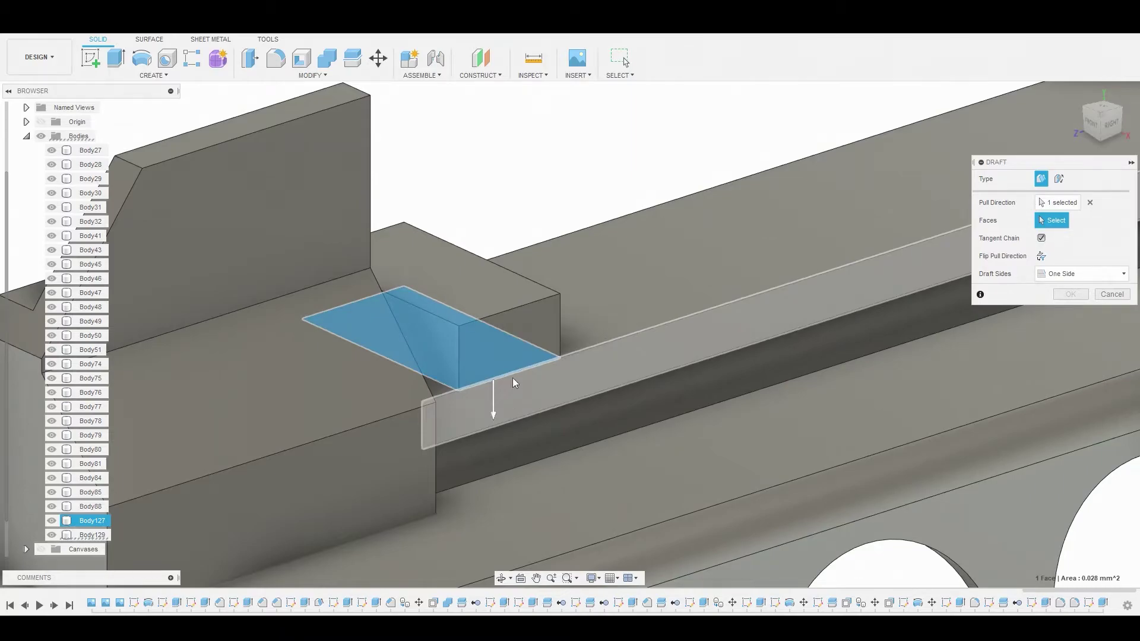
{"action": "left_click", "coordinate": [532, 324]}
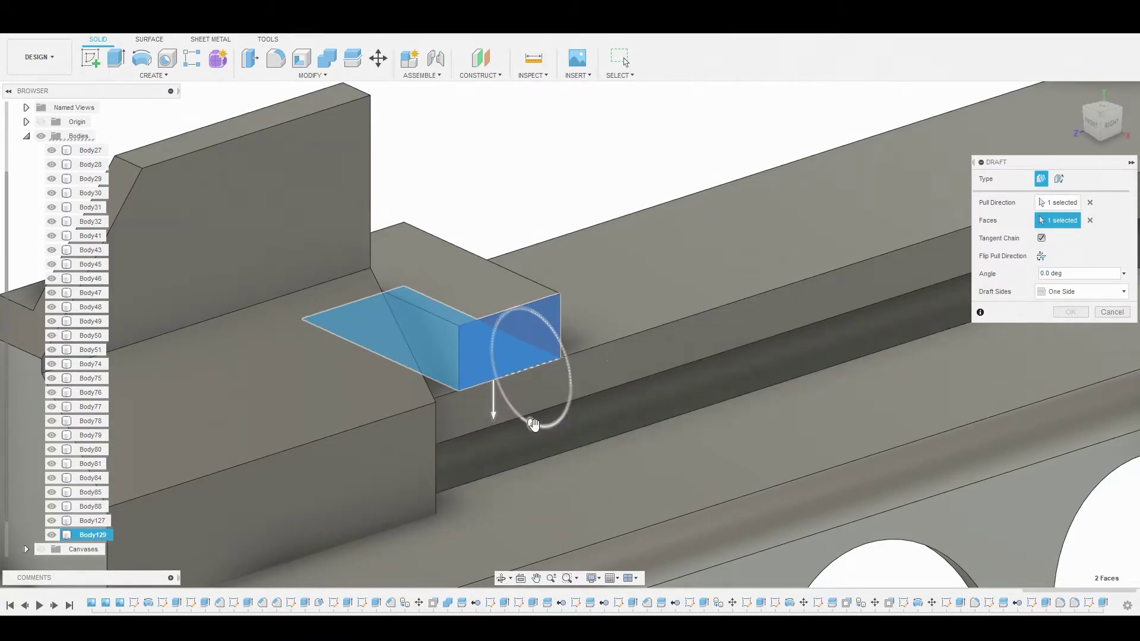
{"action": "left_click_drag", "start_coordinate": [536, 422], "coordinate": [556, 426]}
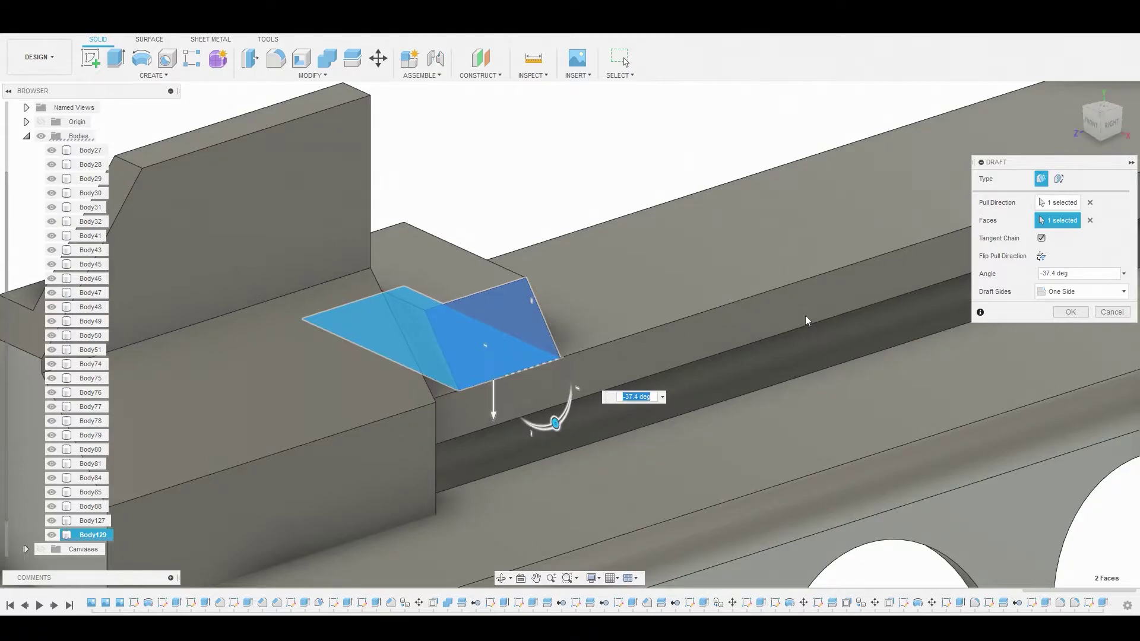
{"action": "left_click", "coordinate": [1077, 311]}
Show the reference canvases again and view the row of rail teeth squarely from the right side.
{"action": "scroll", "coordinate": [818, 271], "scroll_direction": "down", "scroll_amount": 3}
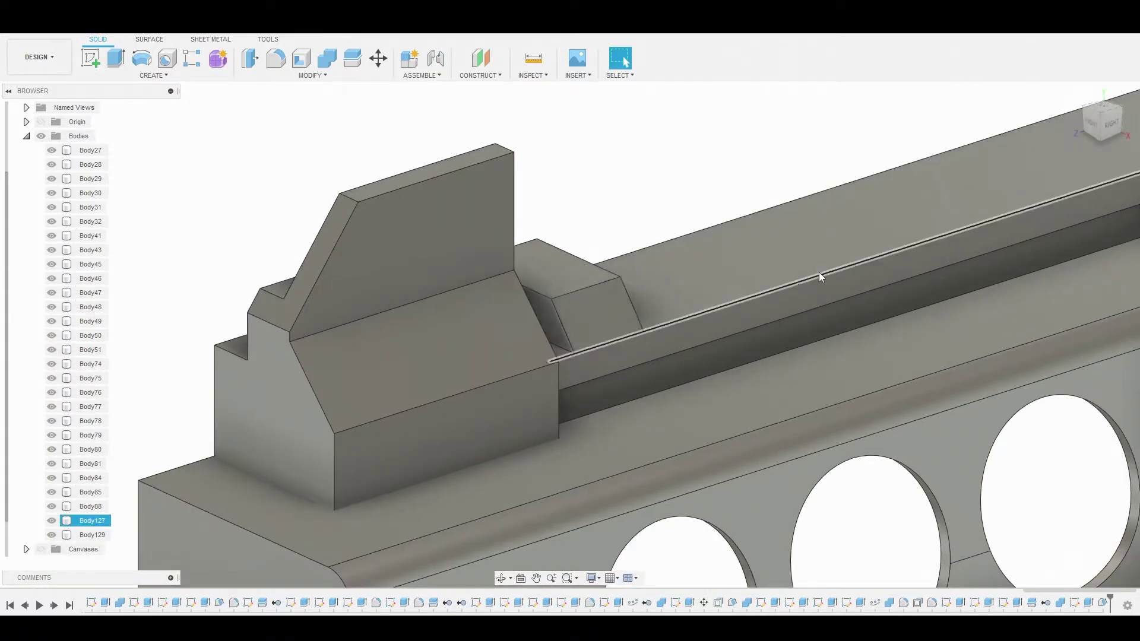
{"action": "scroll", "coordinate": [998, 162], "scroll_direction": "up", "scroll_amount": 3}
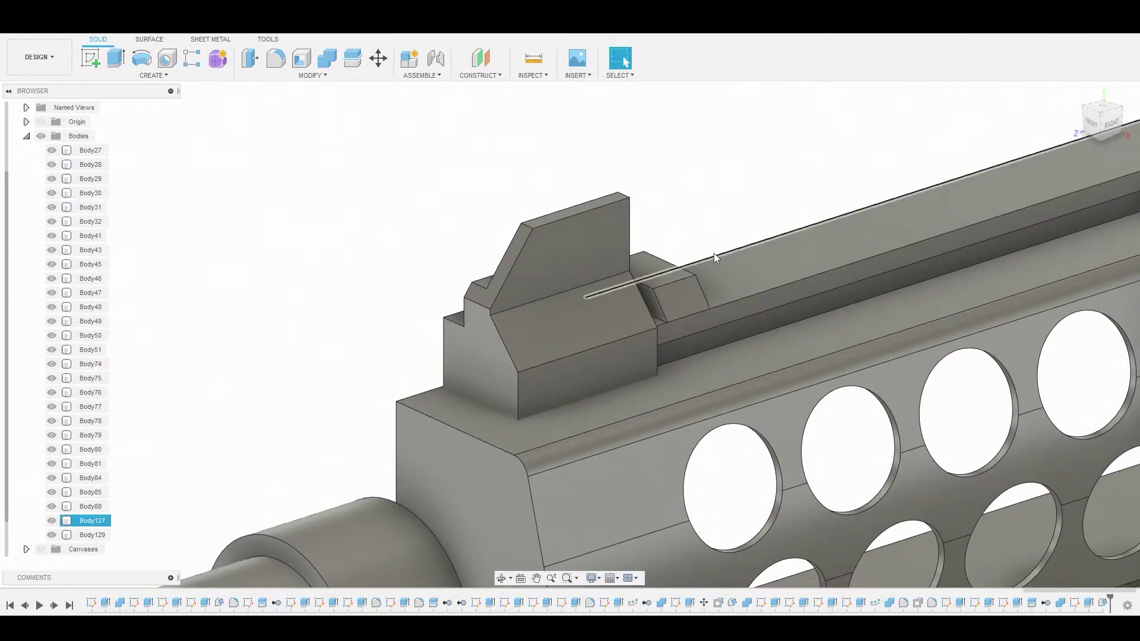
{"action": "scroll", "coordinate": [714, 253], "scroll_direction": "up", "scroll_amount": 2}
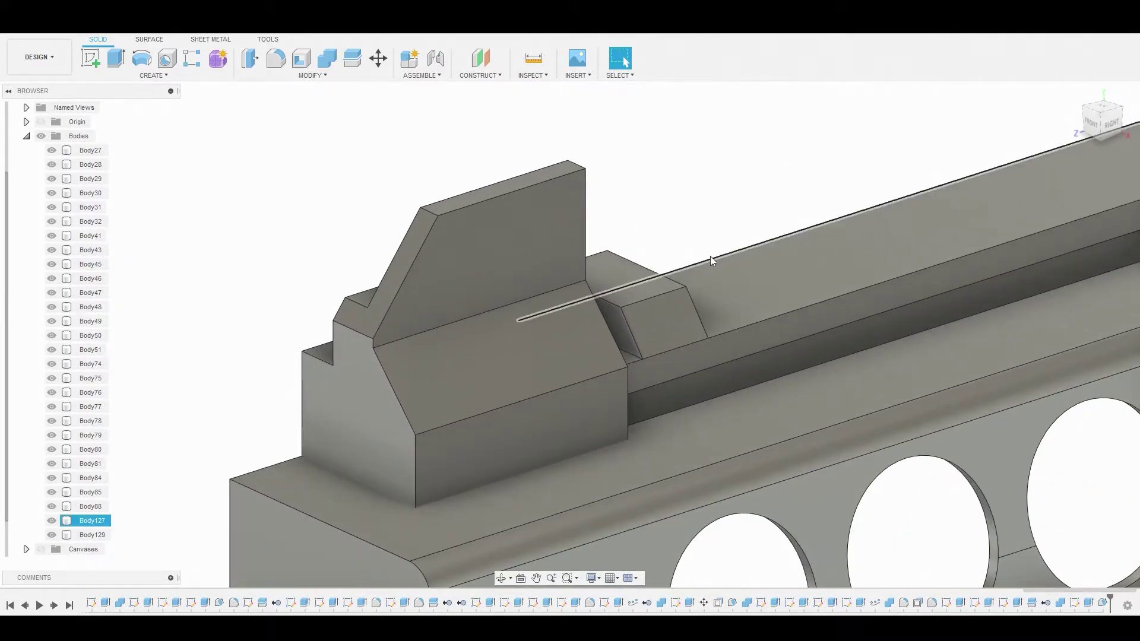
{"action": "left_click", "coordinate": [710, 256]}
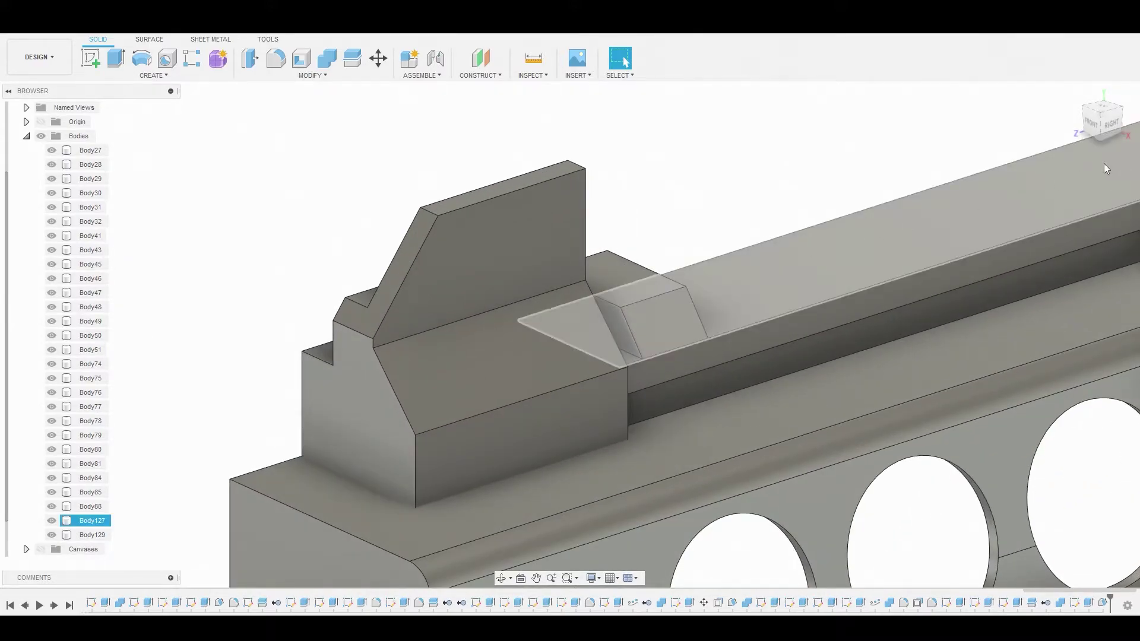
{"action": "left_click", "coordinate": [1116, 125]}
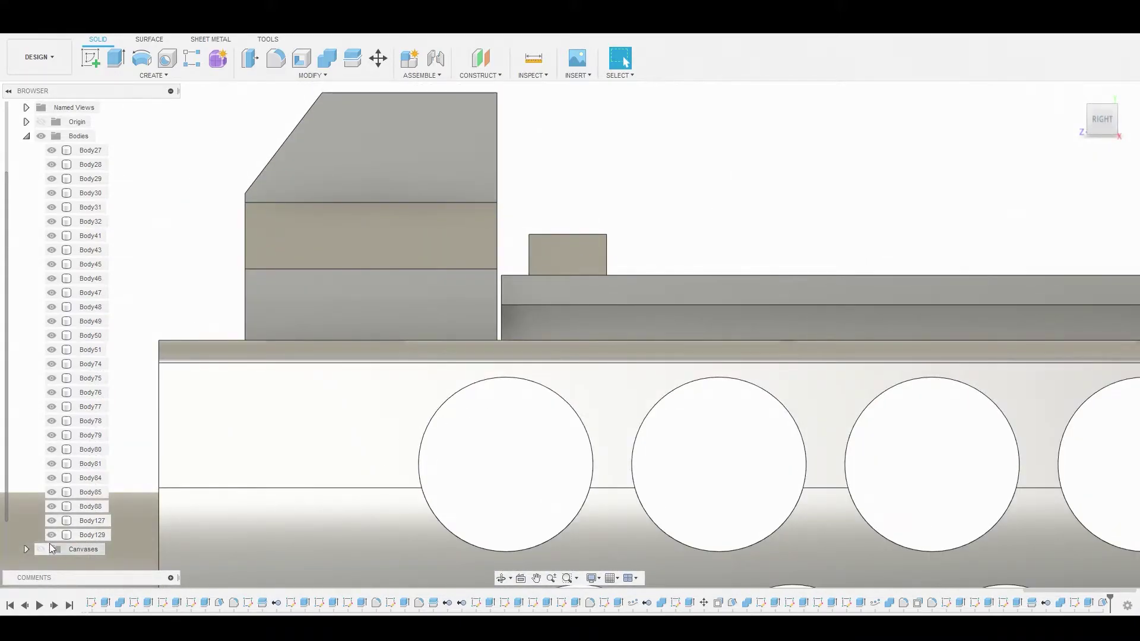
{"action": "scroll", "coordinate": [621, 346], "scroll_direction": "down", "scroll_amount": 5}
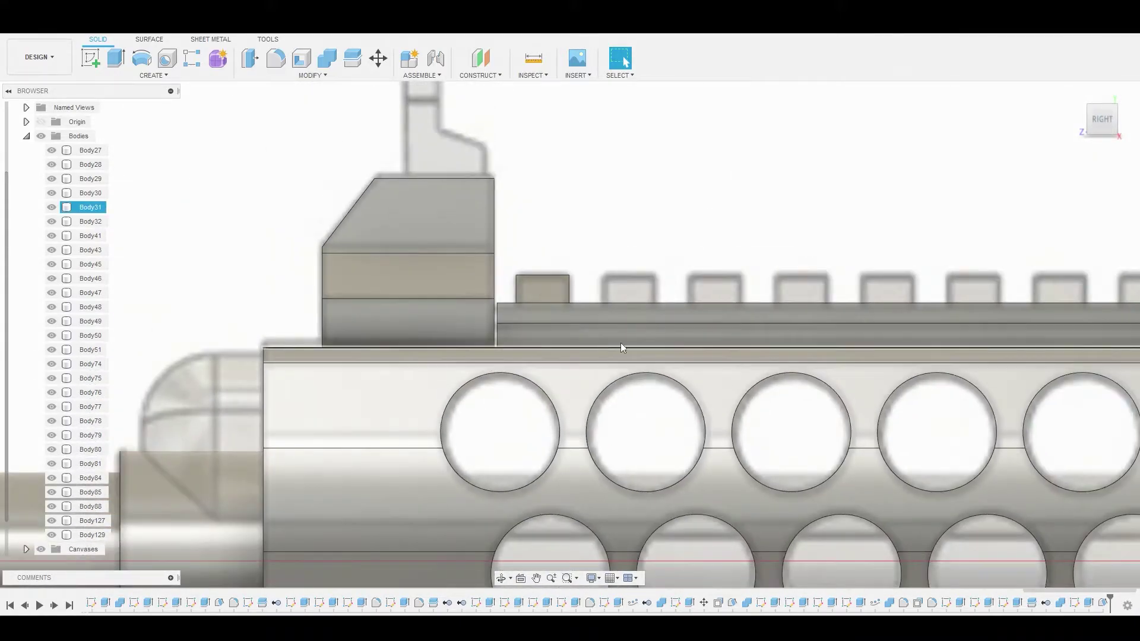
{"action": "middle_click_drag", "start_coordinate": [750, 351], "coordinate": [490, 346]}
{"action": "scroll", "coordinate": [489, 346], "scroll_direction": "down", "scroll_amount": 1}
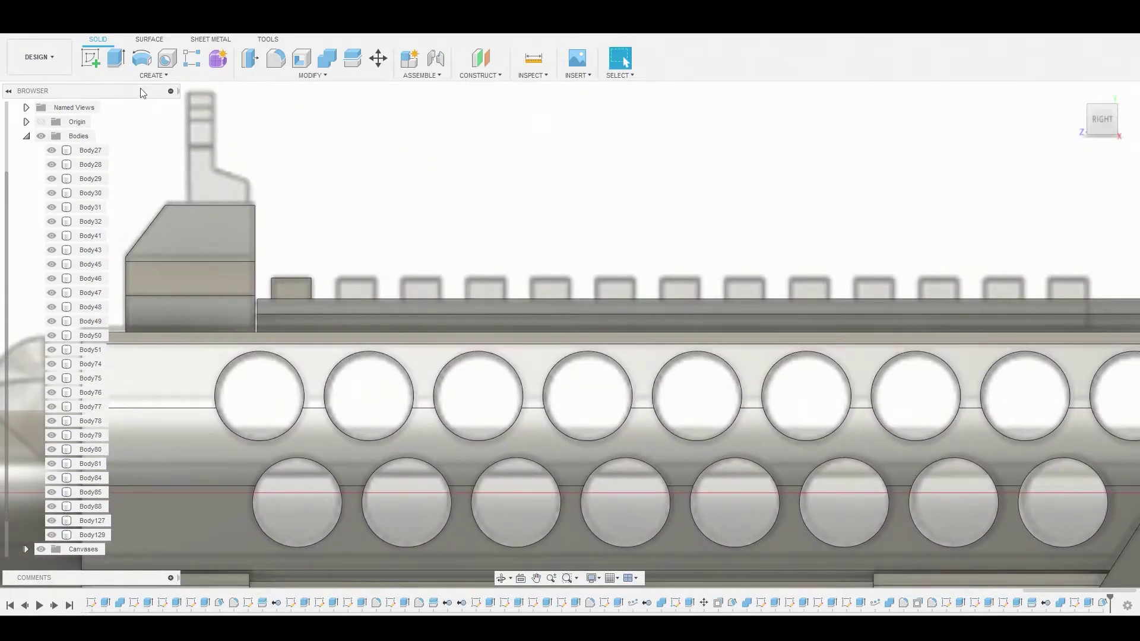
Set up a Pattern on Path for bodies with the drafted rail tooth as the object.
{"action": "left_click", "coordinate": [142, 75]}
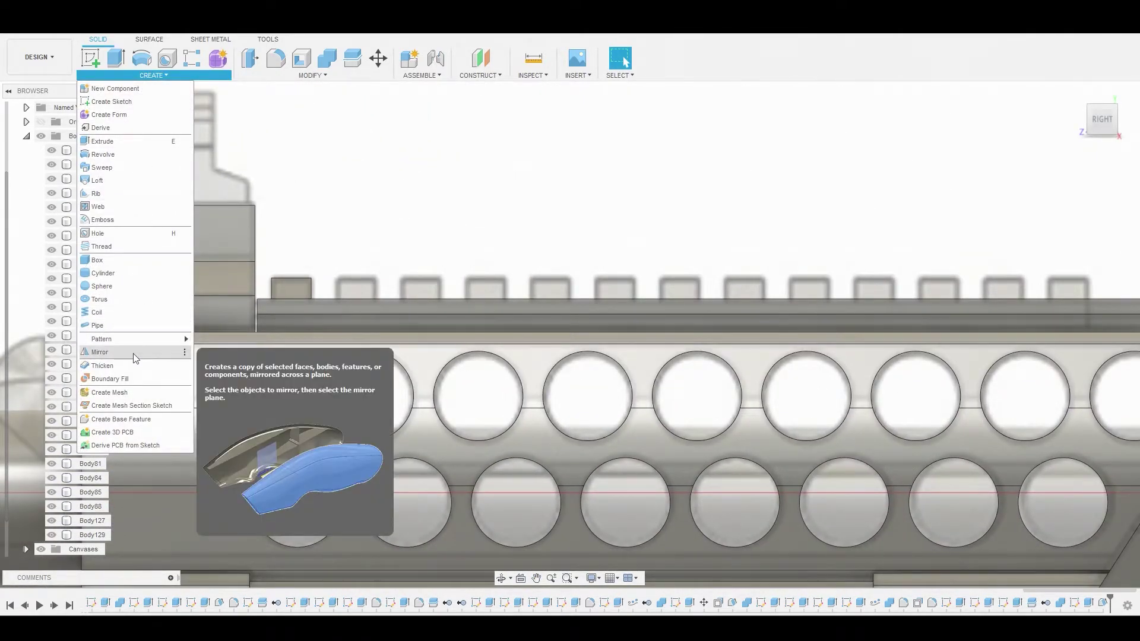
{"action": "mouse_move", "coordinate": [136, 339]}
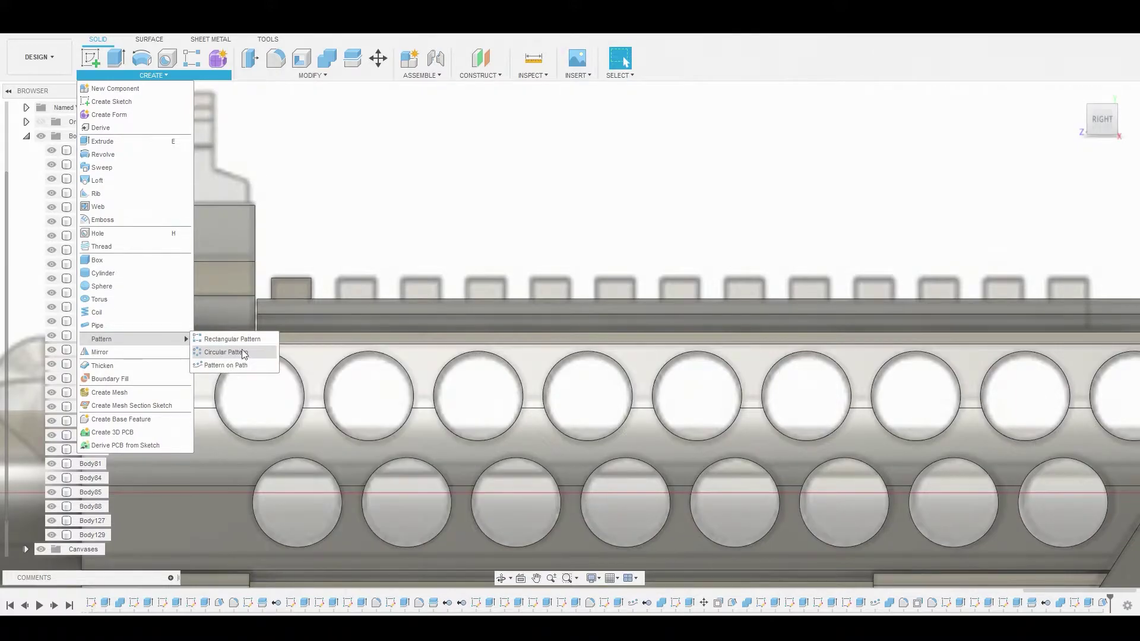
{"action": "left_click", "coordinate": [232, 364]}
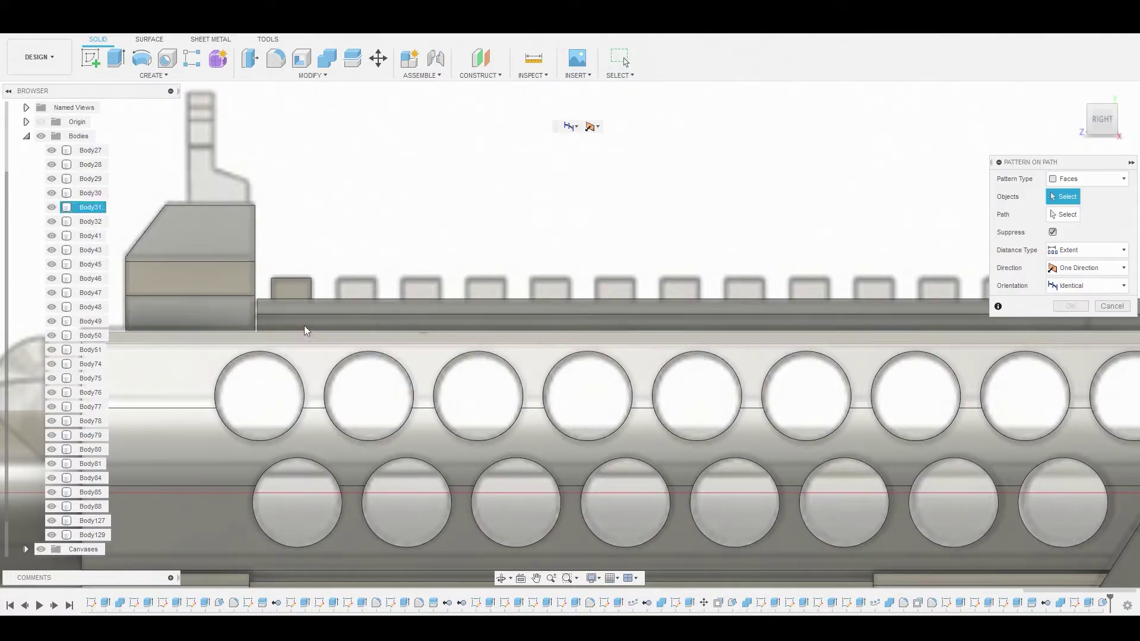
{"action": "left_click", "coordinate": [1069, 180]}
{"action": "left_click", "coordinate": [1075, 207]}
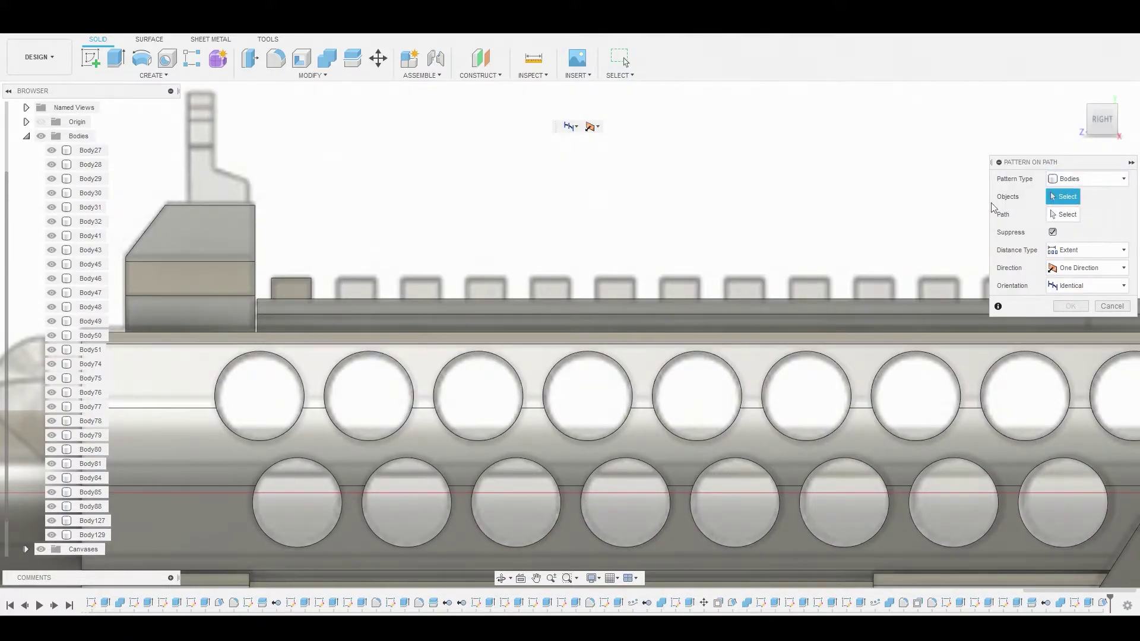
{"action": "left_click", "coordinate": [299, 290]}
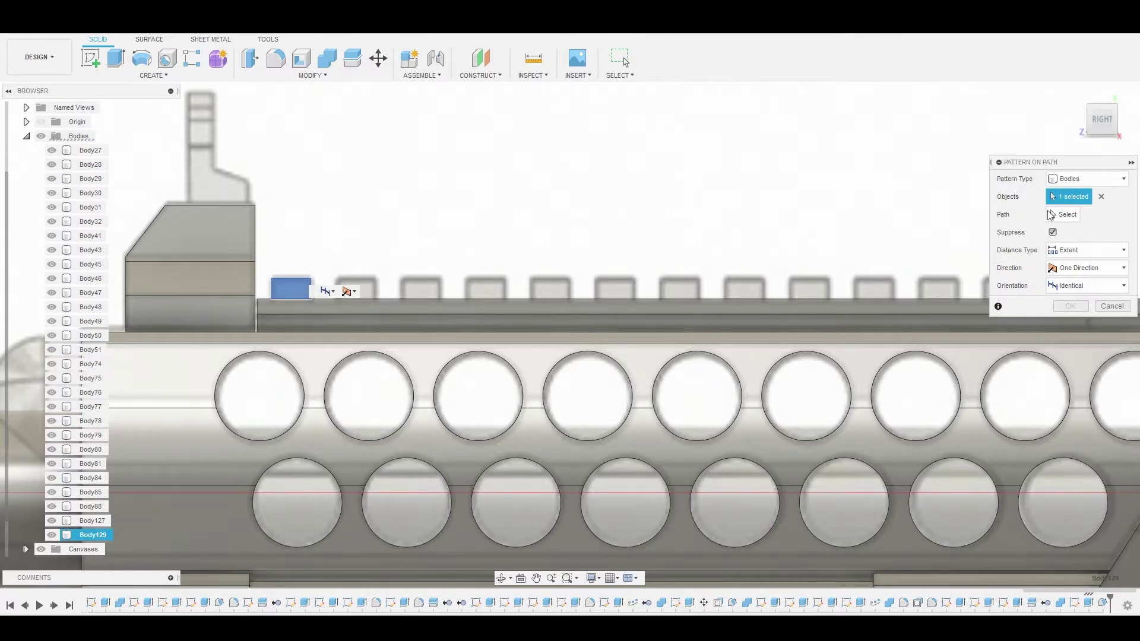
Pattern the tooth along the rail's long side edge as 13 teeth over an extent of 2.408 mm, matching the canvas.
{"action": "left_click", "coordinate": [407, 311]}
{"action": "scroll", "coordinate": [432, 305], "scroll_direction": "down", "scroll_amount": 2}
{"action": "middle_click_drag", "start_coordinate": [537, 255], "coordinate": [388, 197]}
{"action": "left_click_drag", "start_coordinate": [293, 279], "coordinate": [797, 313]}
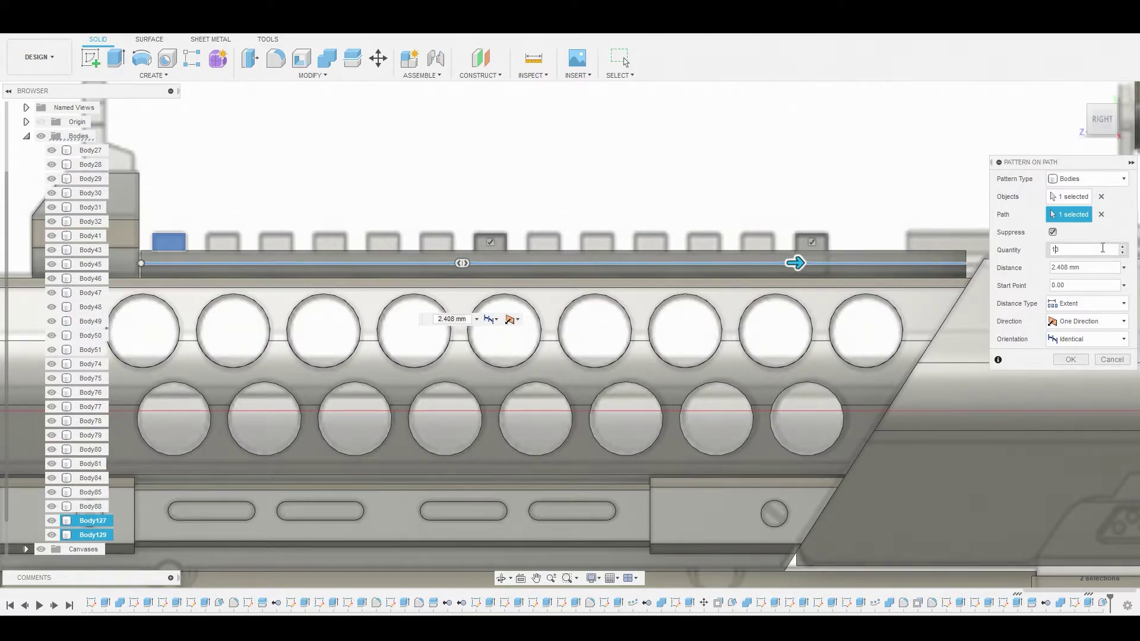
{"action": "left_click", "coordinate": [1070, 360]}
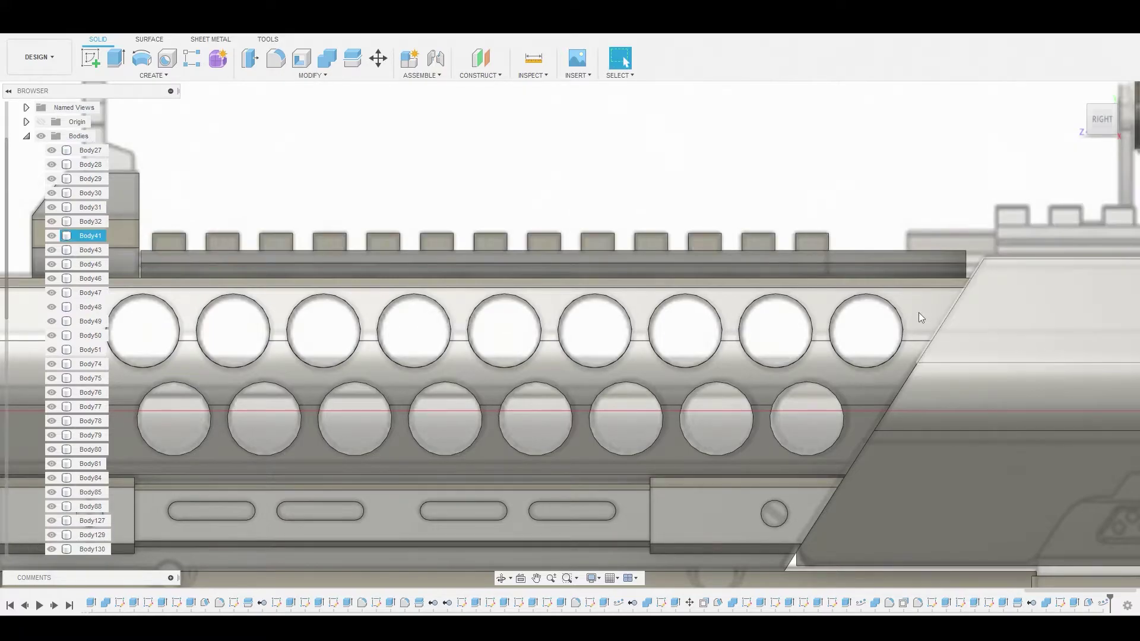
{"action": "middle_click_drag", "start_coordinate": [300, 326], "coordinate": [329, 337], "text": "shift"}
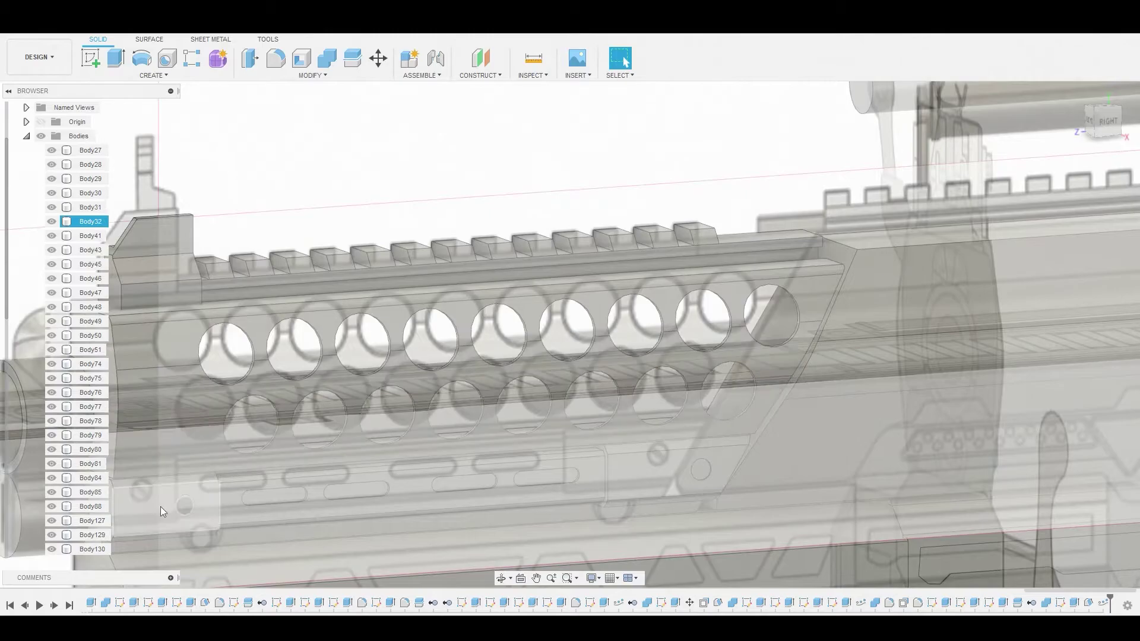
Hide the reference canvases and join all 13 rail teeth to the top rail base as one body.
{"action": "scroll", "coordinate": [61, 524], "scroll_direction": "down", "scroll_amount": 2}
{"action": "scroll", "coordinate": [58, 534], "scroll_direction": "down", "scroll_amount": 3}
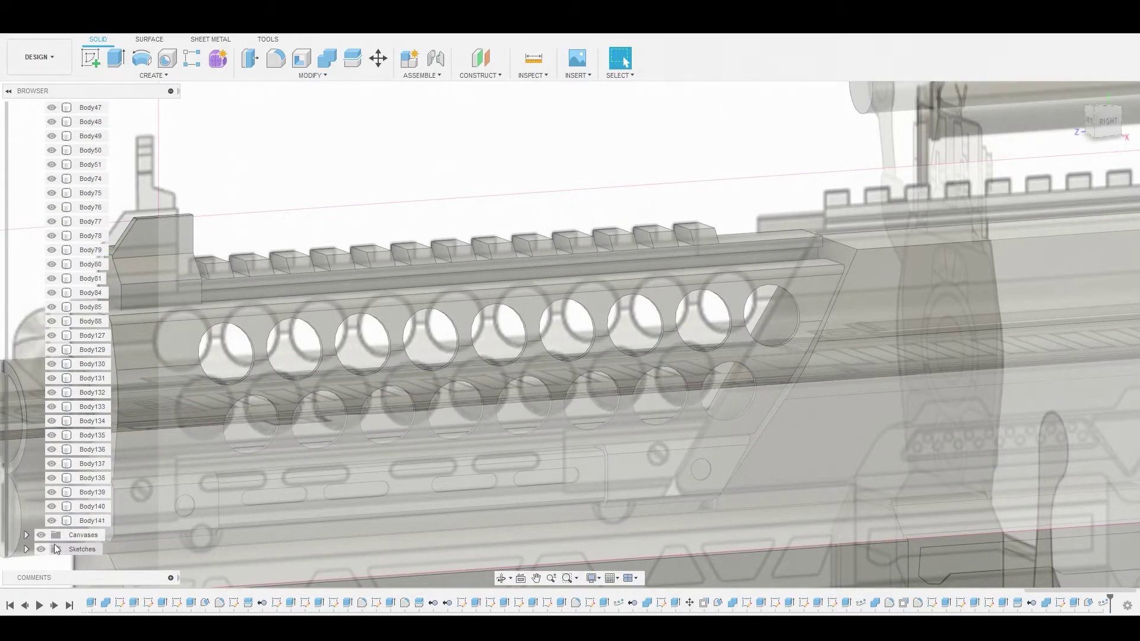
{"action": "left_click", "coordinate": [42, 535]}
{"action": "middle_click_drag", "start_coordinate": [356, 323], "coordinate": [339, 283], "text": "shift"}
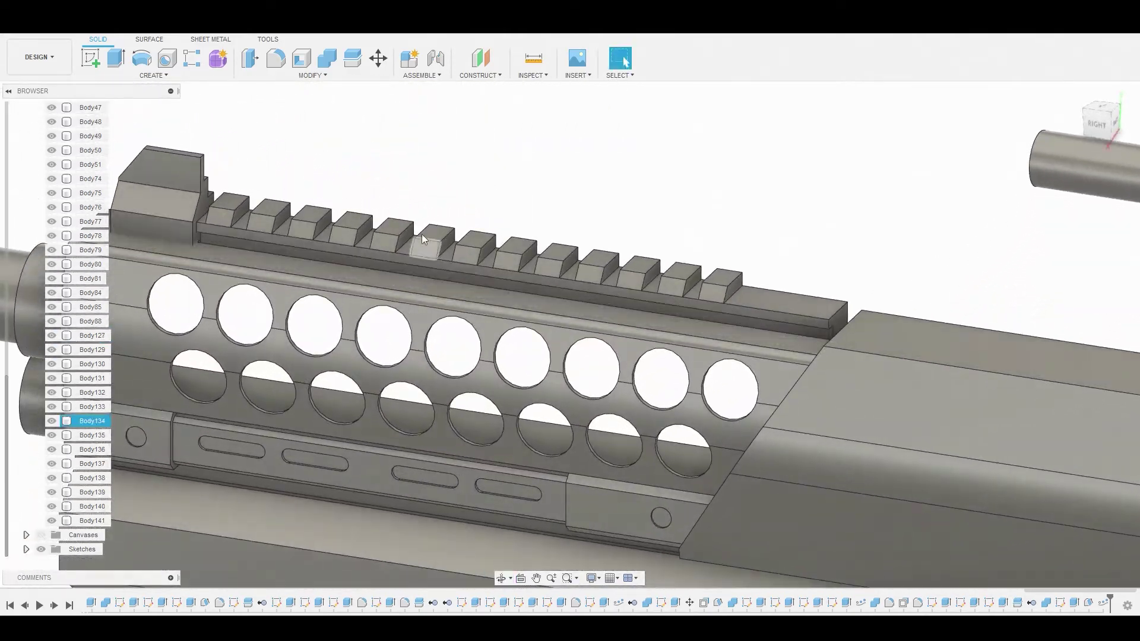
{"action": "left_click", "coordinate": [327, 57]}
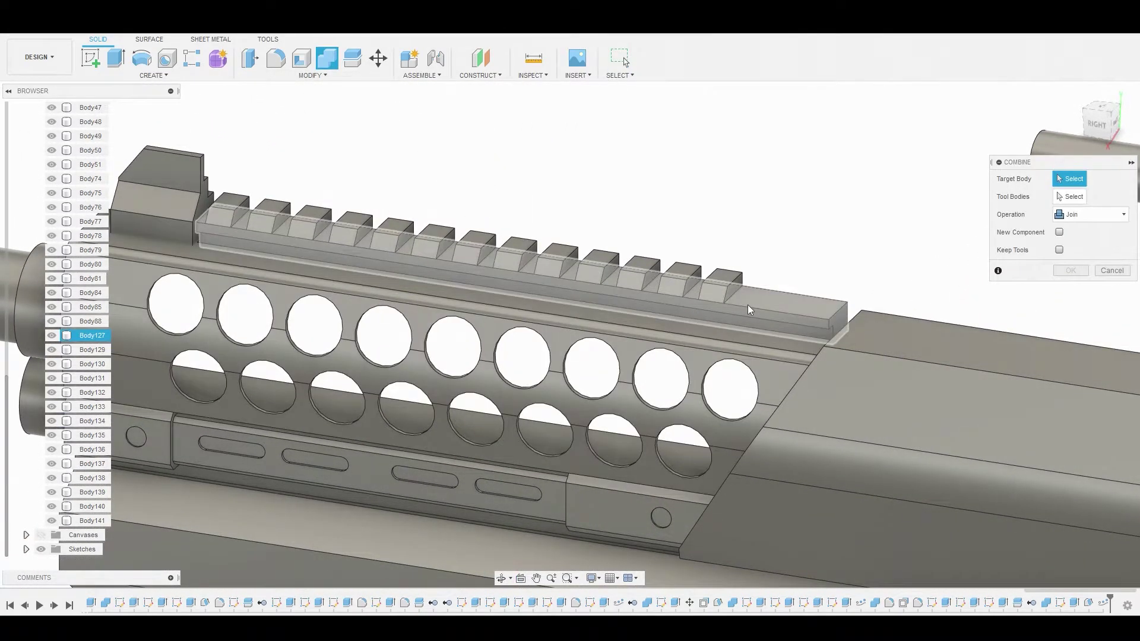
{"action": "left_click", "coordinate": [747, 305]}
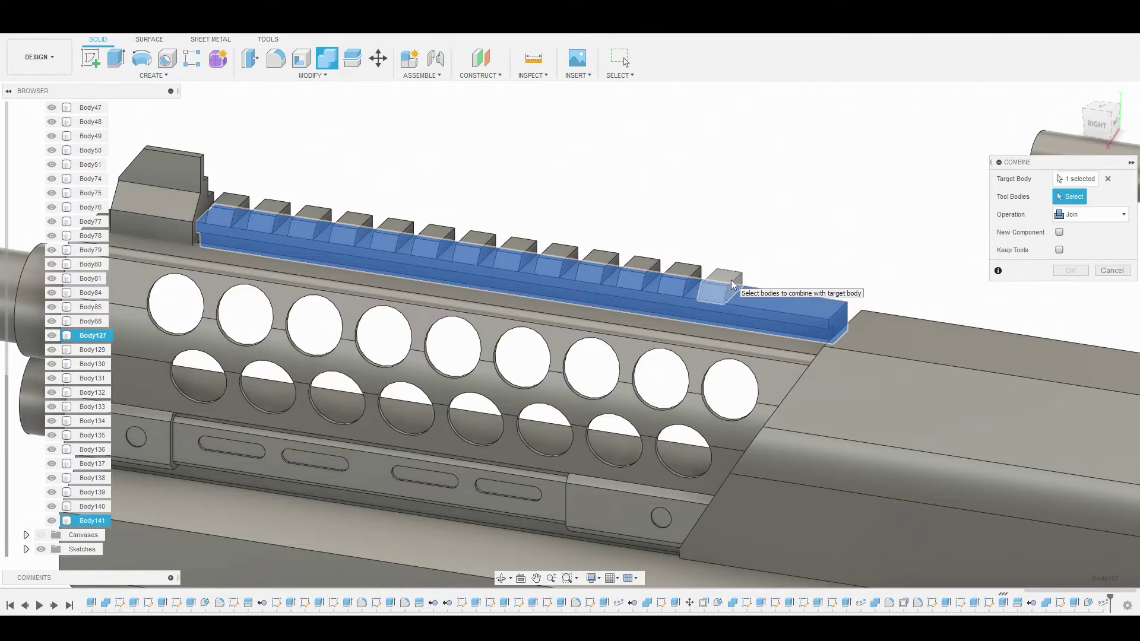
{"action": "left_click", "coordinate": [93, 350]}
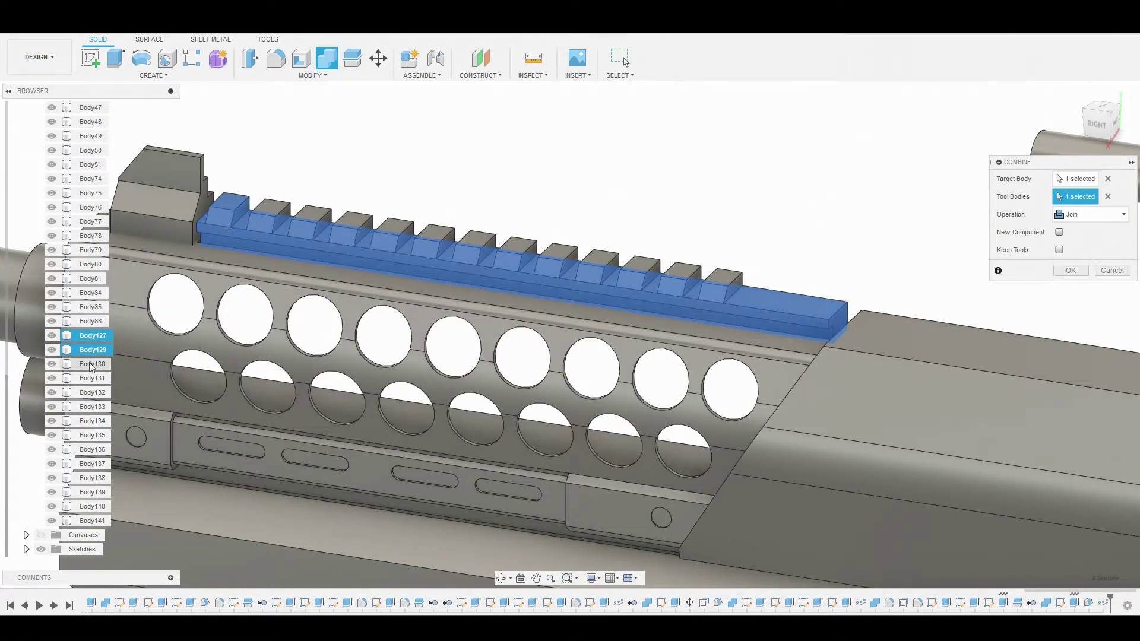
{"action": "left_click", "coordinate": [96, 522], "text": "shift"}
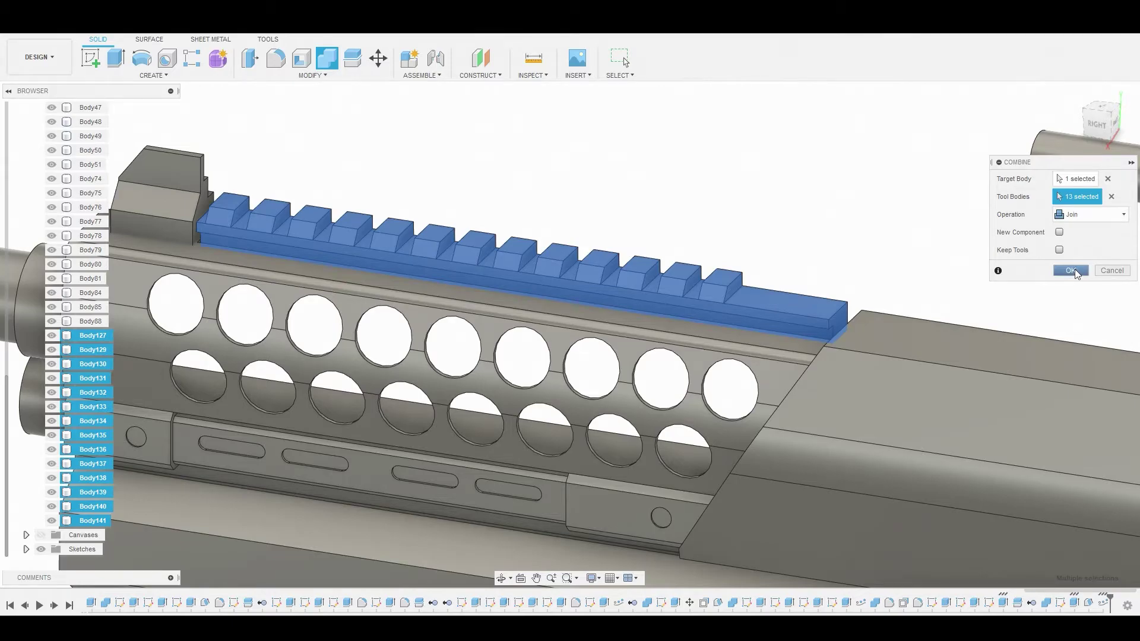
{"action": "left_click", "coordinate": [1074, 268]}
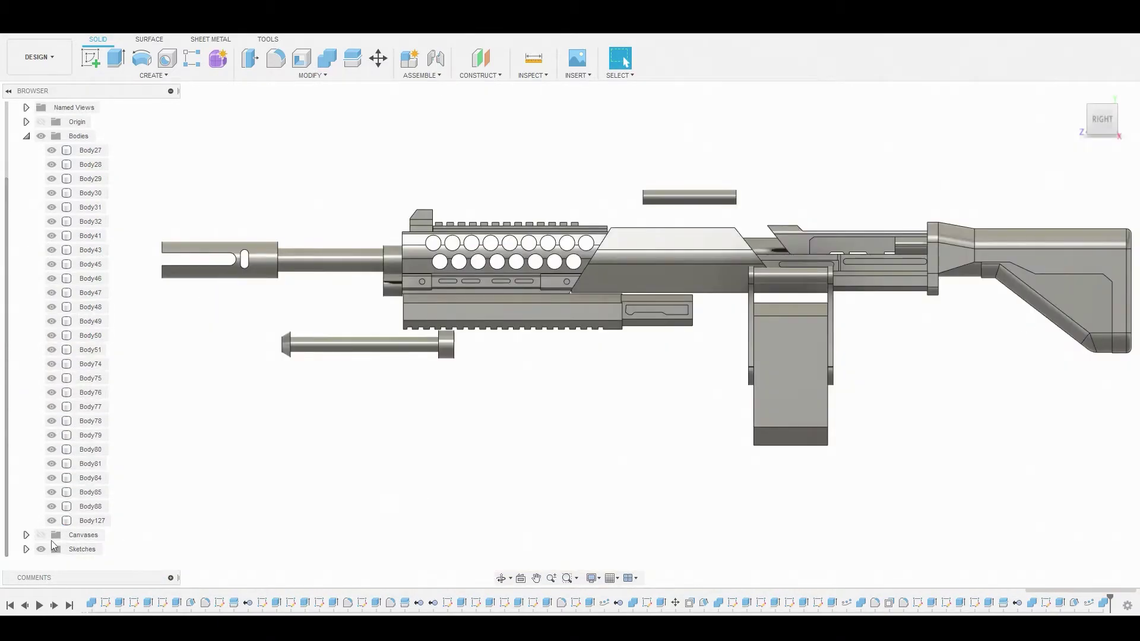
Compare the handguard and finished top rail with the reference canvases in the side view.
{"action": "left_click", "coordinate": [41, 535]}
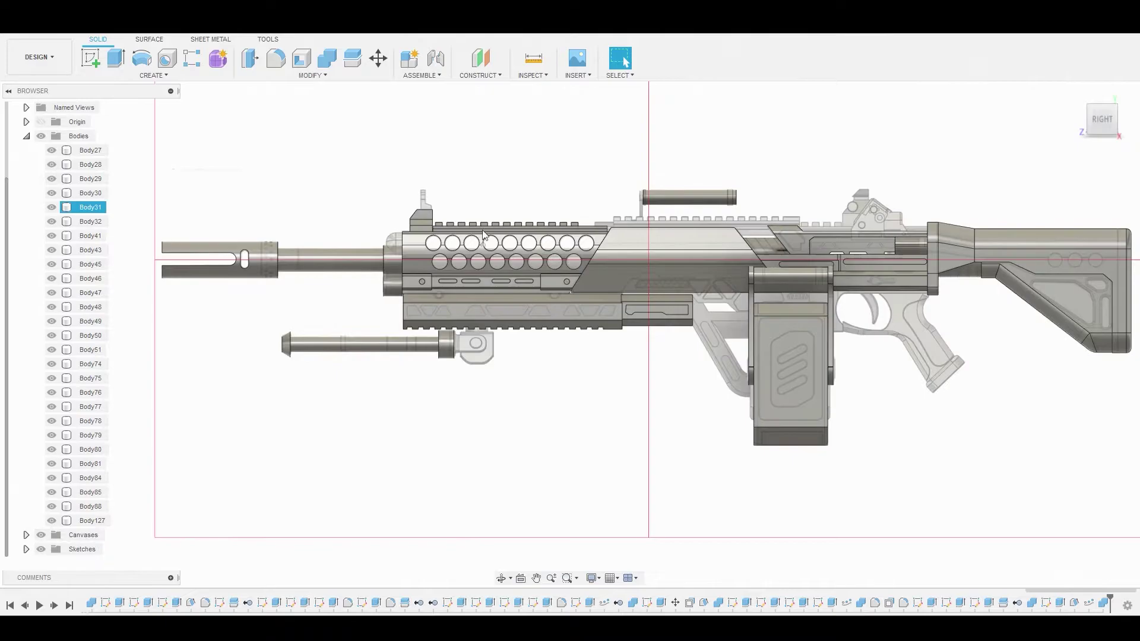
{"action": "scroll", "coordinate": [482, 240], "scroll_direction": "up", "scroll_amount": 5}
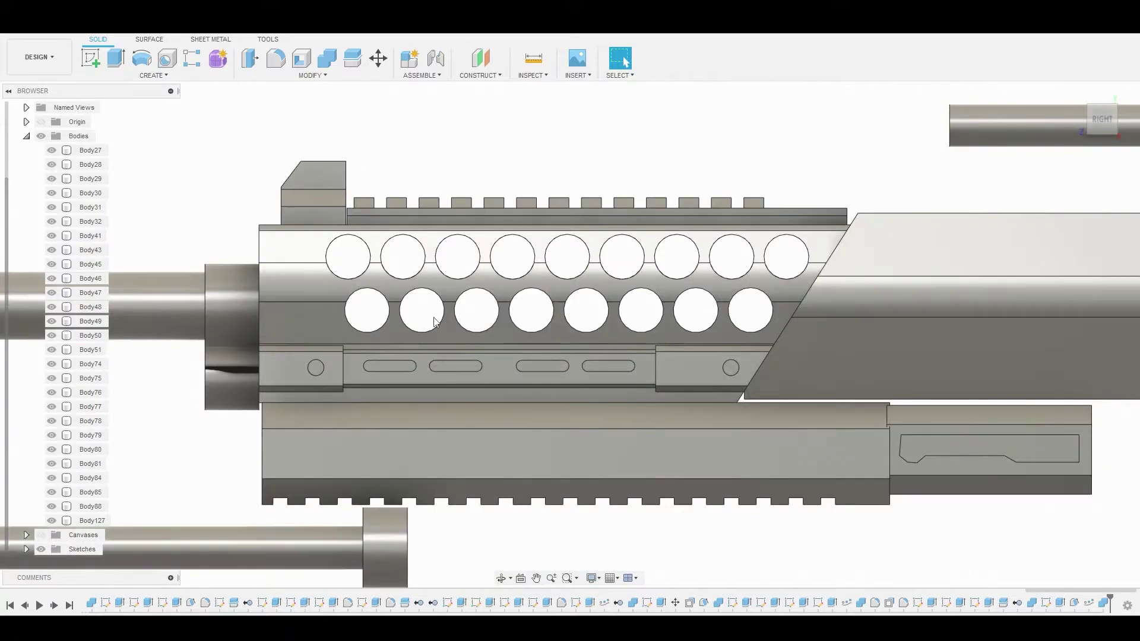
{"action": "scroll", "coordinate": [433, 321], "scroll_direction": "down", "scroll_amount": 5}
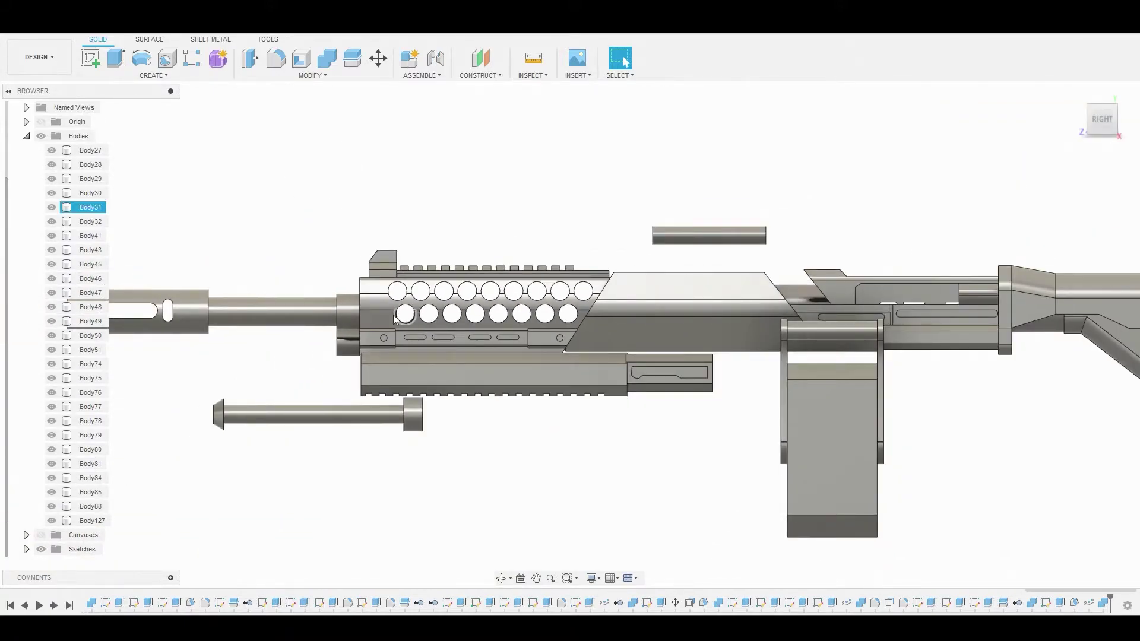
Hide Body31 and Body49, the perforated handguard and its front collar, to expose the barrel's rear end.
{"action": "left_click", "coordinate": [51, 207]}
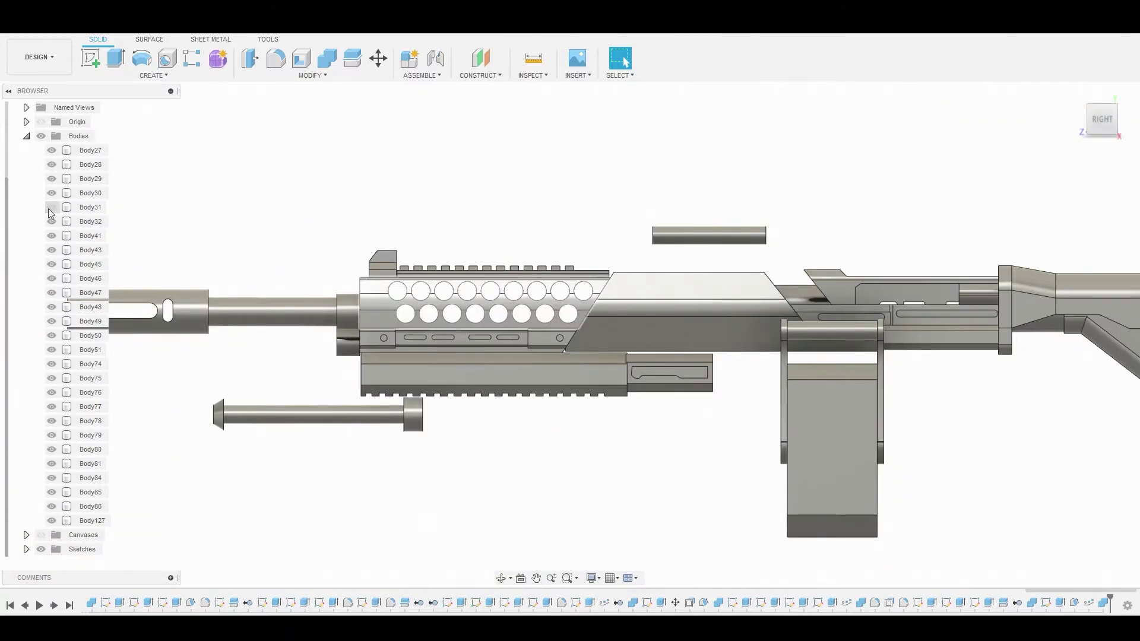
{"action": "left_click", "coordinate": [52, 322]}
{"action": "middle_click_drag", "start_coordinate": [523, 276], "coordinate": [464, 288], "text": "shift"}
{"action": "scroll", "coordinate": [442, 298], "scroll_direction": "up", "scroll_amount": 6}
{"action": "scroll", "coordinate": [422, 333], "scroll_direction": "up", "scroll_amount": 3}
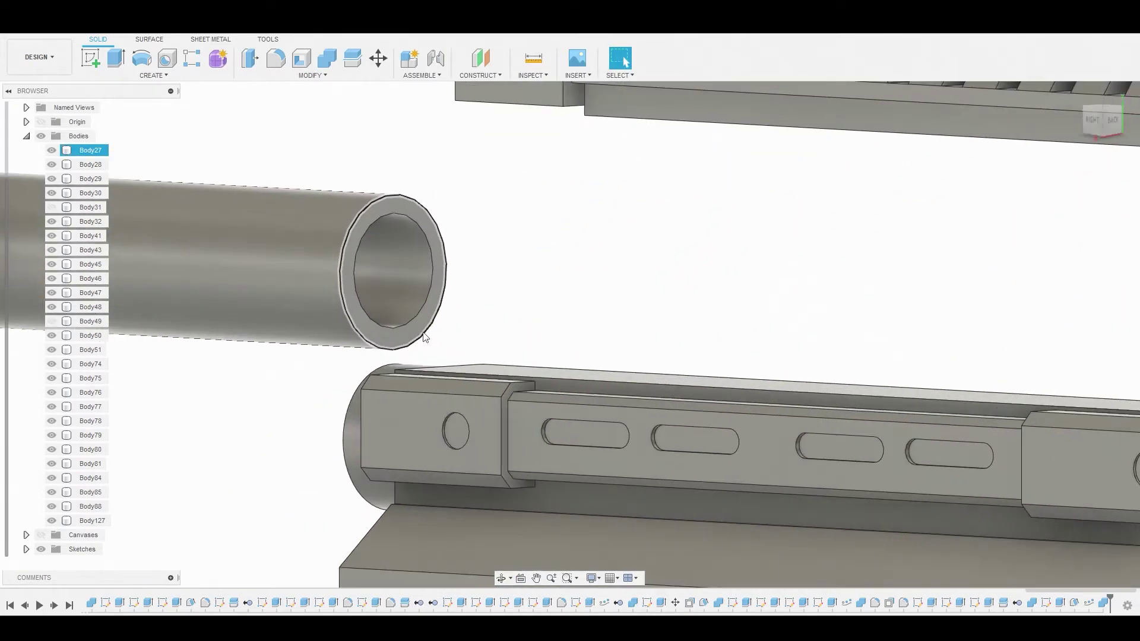
Offset the barrel's ring-shaped rear end face about 1.9 mm backward so the barrel runs into the receiver housing.
{"action": "left_click", "coordinate": [423, 326]}
{"action": "right_click", "coordinate": [423, 326]}
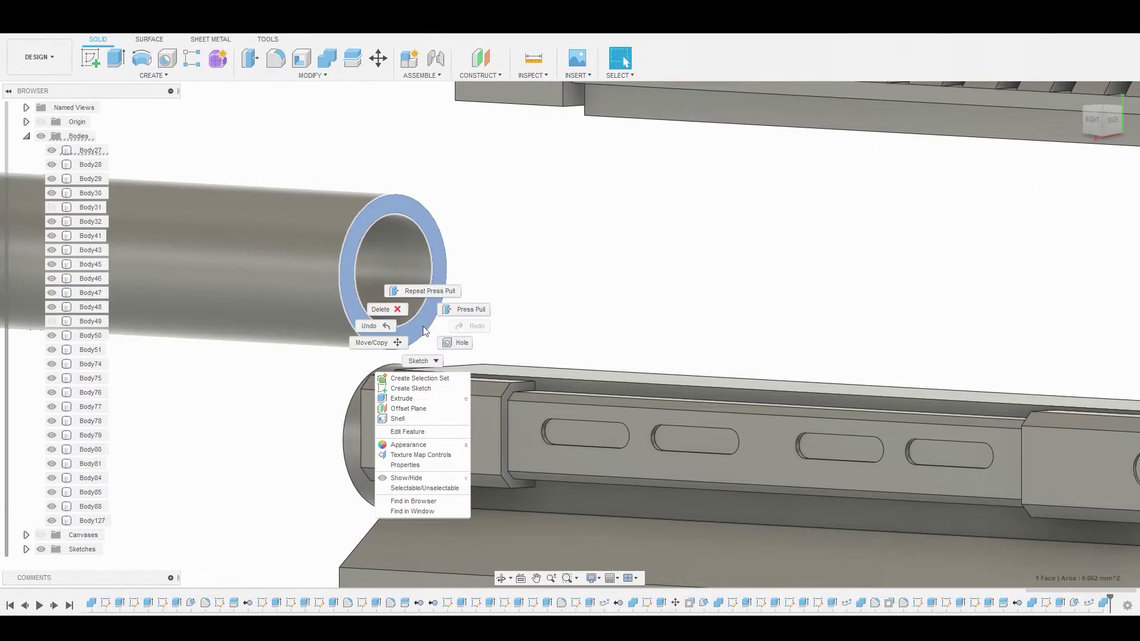
{"action": "left_click", "coordinate": [471, 309]}
{"action": "scroll", "coordinate": [853, 243], "scroll_direction": "down", "scroll_amount": 5}
{"action": "middle_click_drag", "start_coordinate": [852, 244], "coordinate": [832, 269], "text": "shift"}
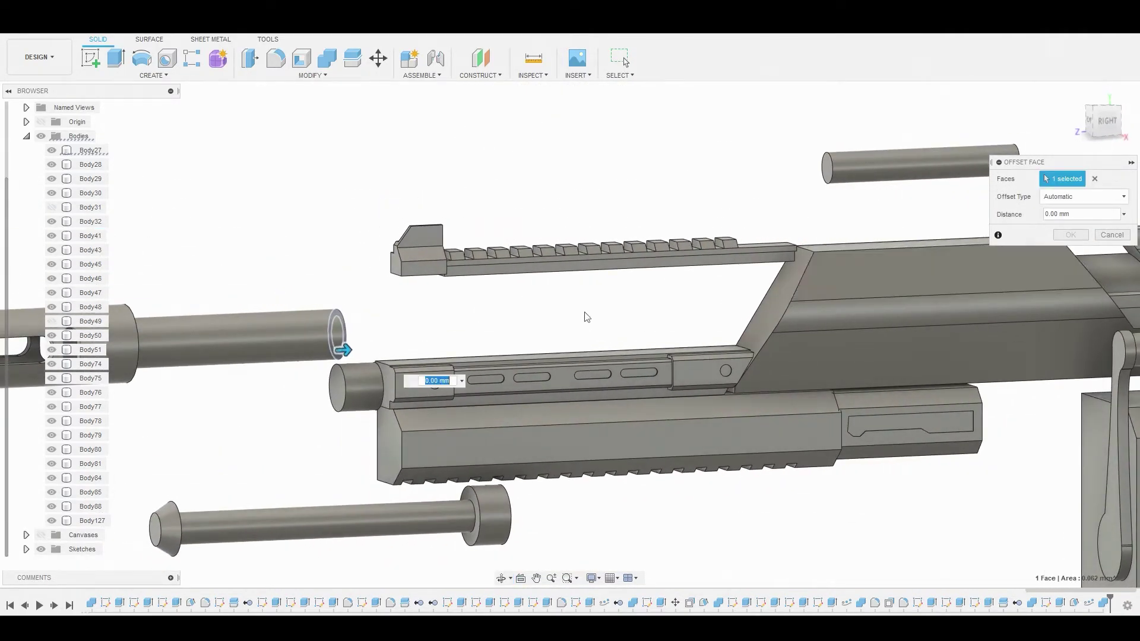
{"action": "left_click_drag", "start_coordinate": [345, 350], "coordinate": [790, 330]}
{"action": "left_click", "coordinate": [1084, 234]}
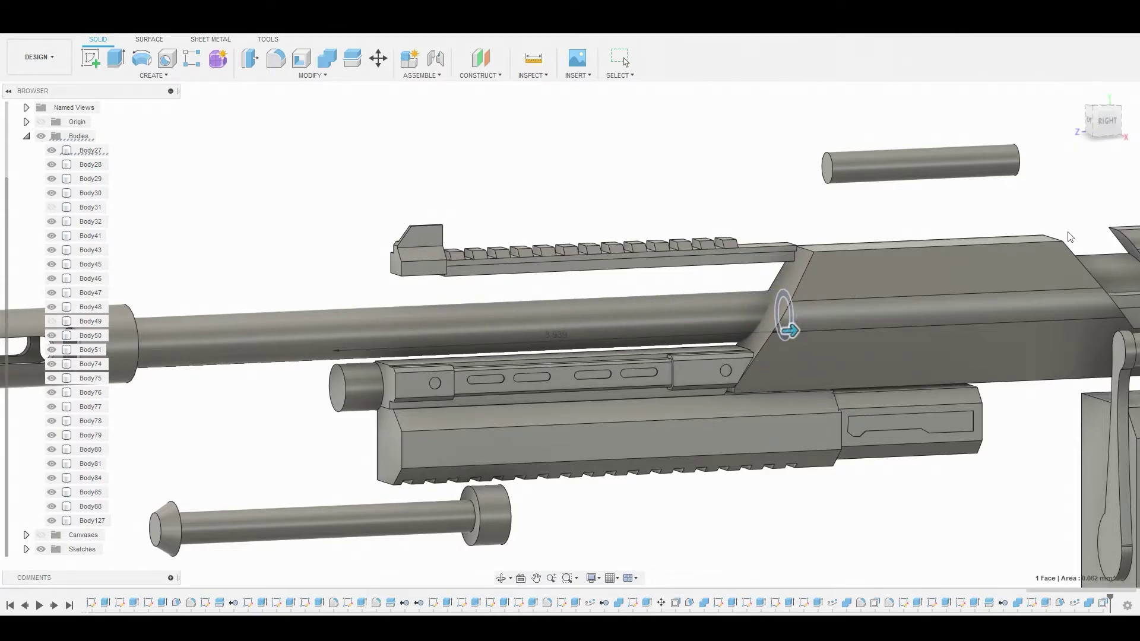
Split the barrel body using the slanted front face of the receiver housing as the splitting tool.
{"action": "left_click", "coordinate": [311, 76]}
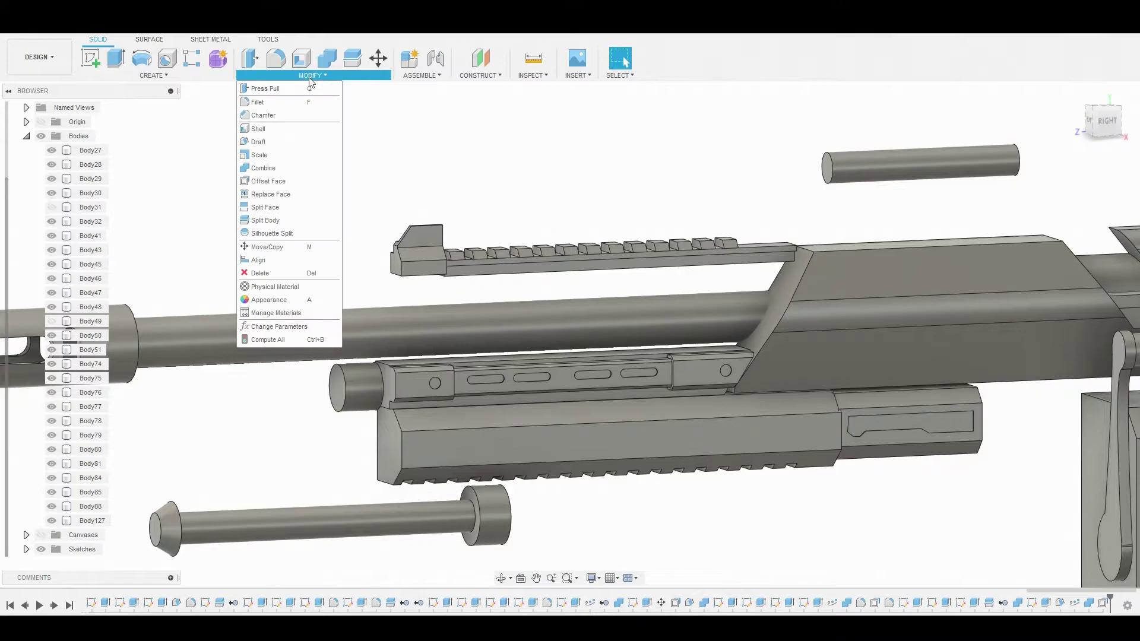
{"action": "left_click", "coordinate": [306, 219]}
{"action": "left_click", "coordinate": [561, 313]}
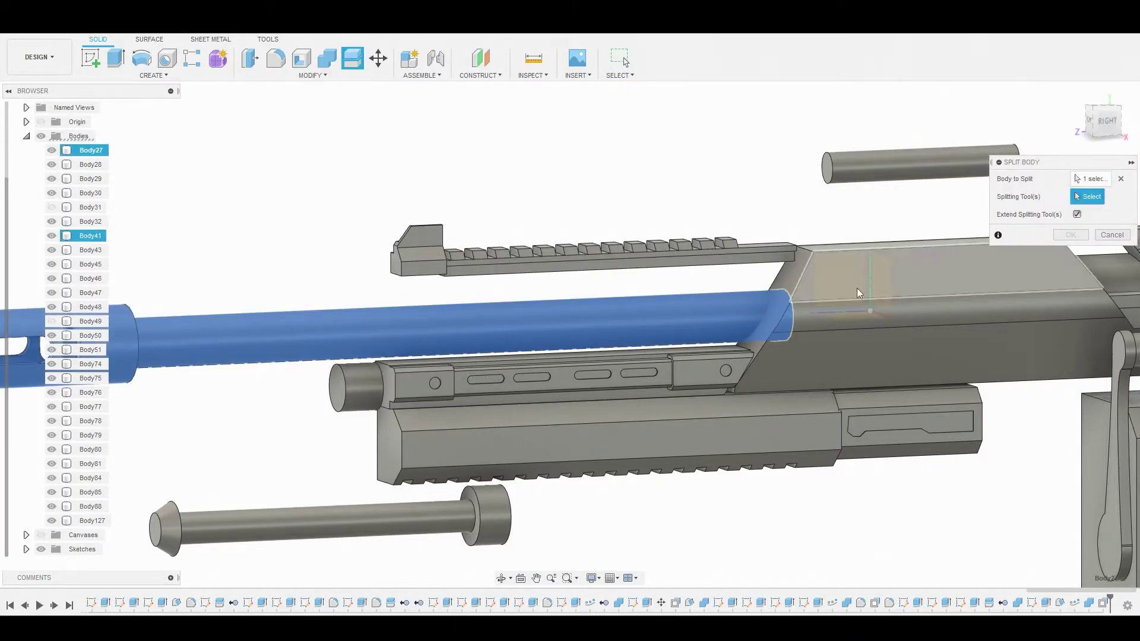
{"action": "left_click", "coordinate": [792, 278]}
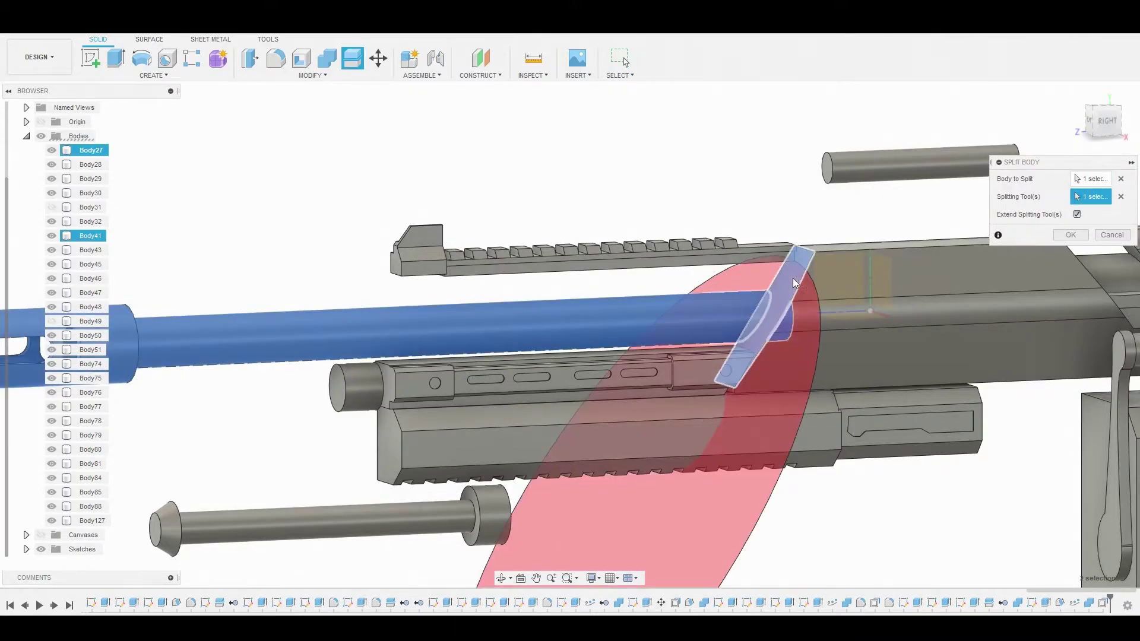
{"action": "left_click", "coordinate": [1068, 235]}
Remove the split-off barrel stub behind the slanted receiver face and show Body49 again.
{"action": "middle_click_drag", "start_coordinate": [837, 292], "coordinate": [909, 340], "text": "shift"}
{"action": "scroll", "coordinate": [794, 341], "scroll_direction": "up", "scroll_amount": 5}
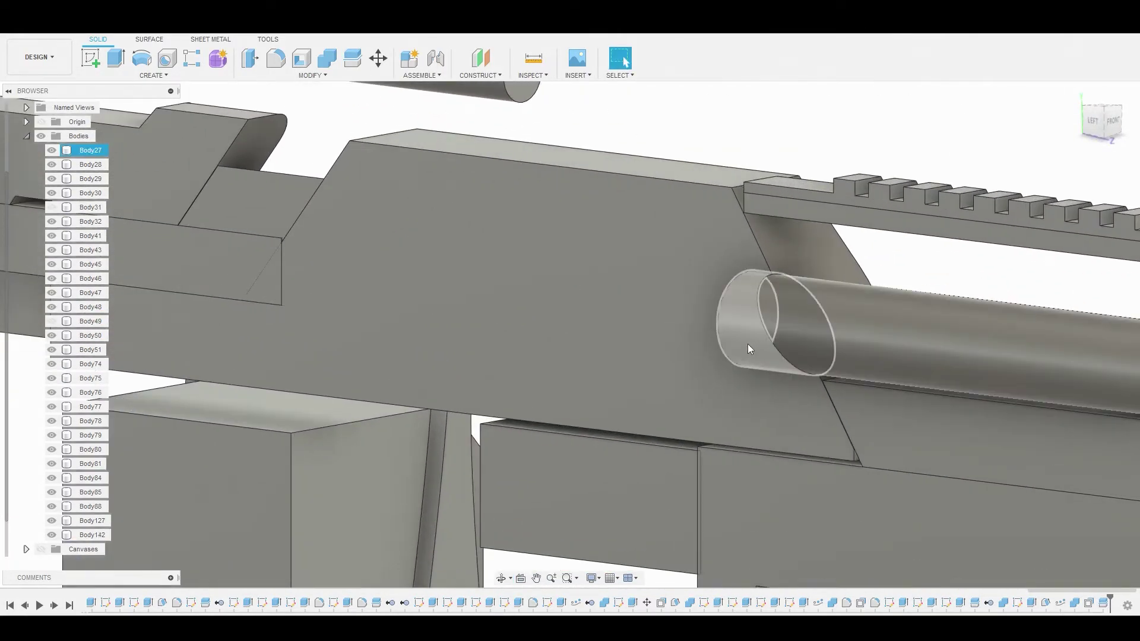
{"action": "right_click", "coordinate": [89, 150]}
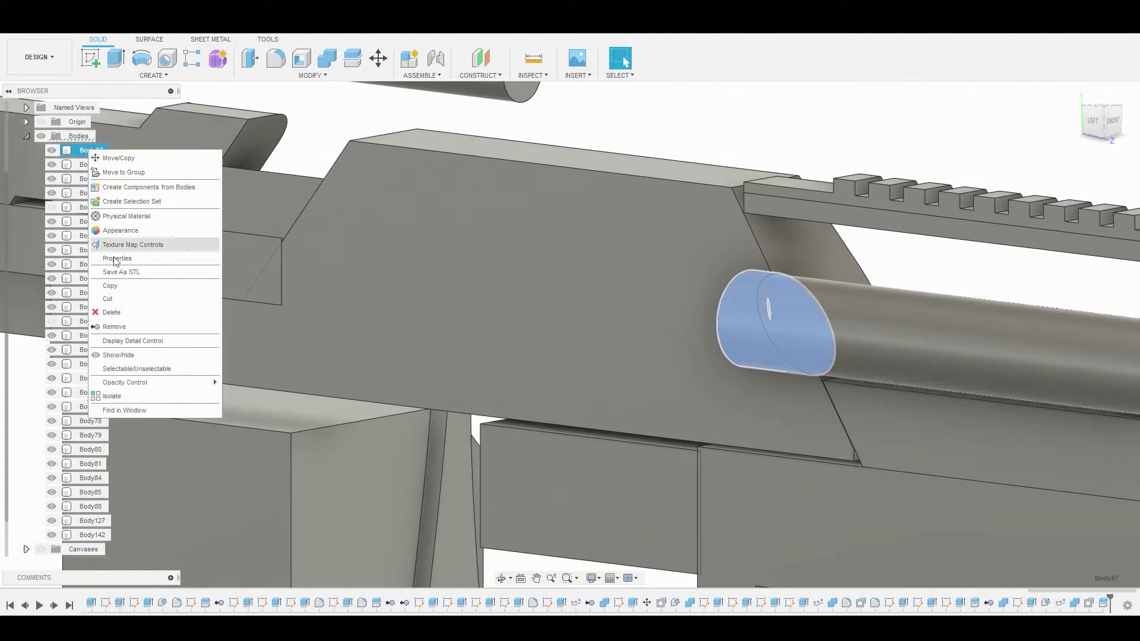
{"action": "left_click", "coordinate": [127, 327]}
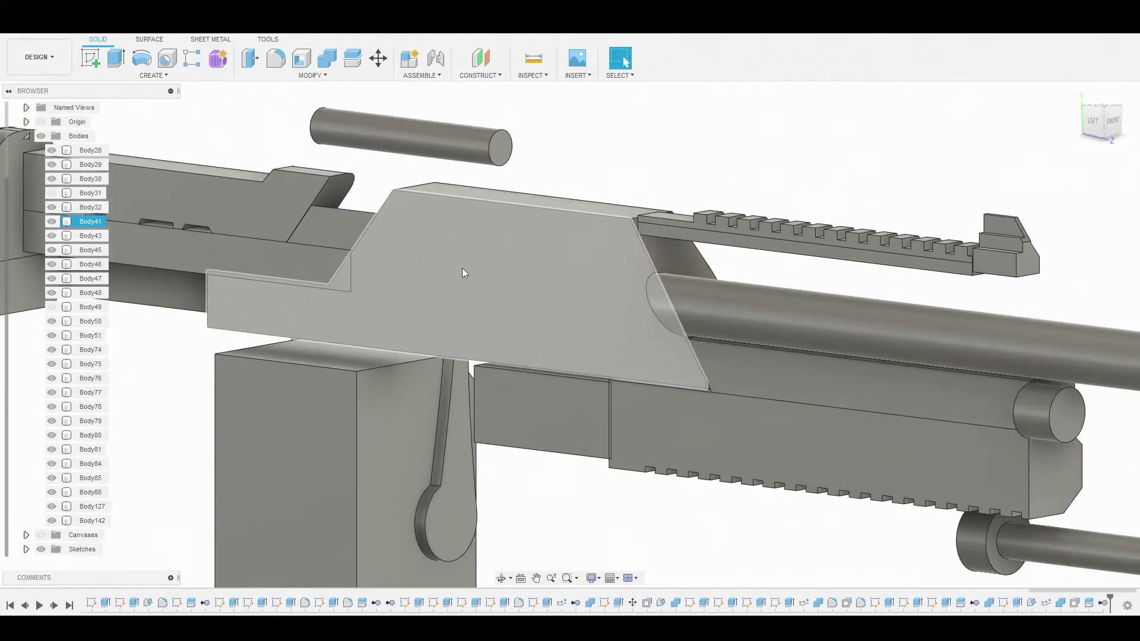
{"action": "scroll", "coordinate": [462, 268], "scroll_direction": "down", "scroll_amount": 3}
{"action": "left_click", "coordinate": [54, 305]}
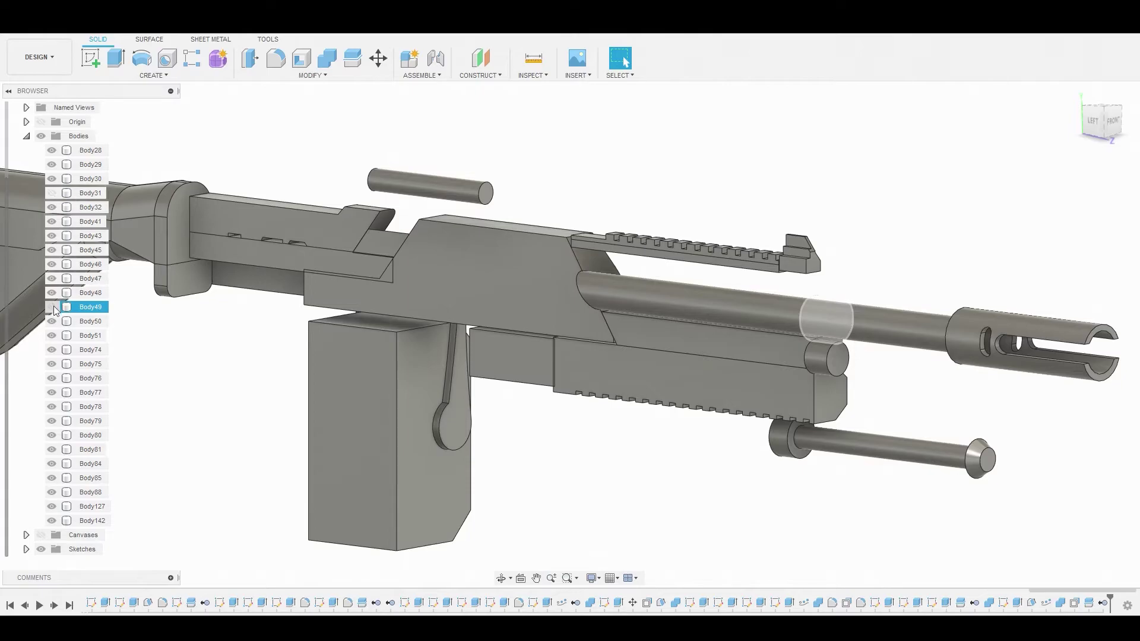
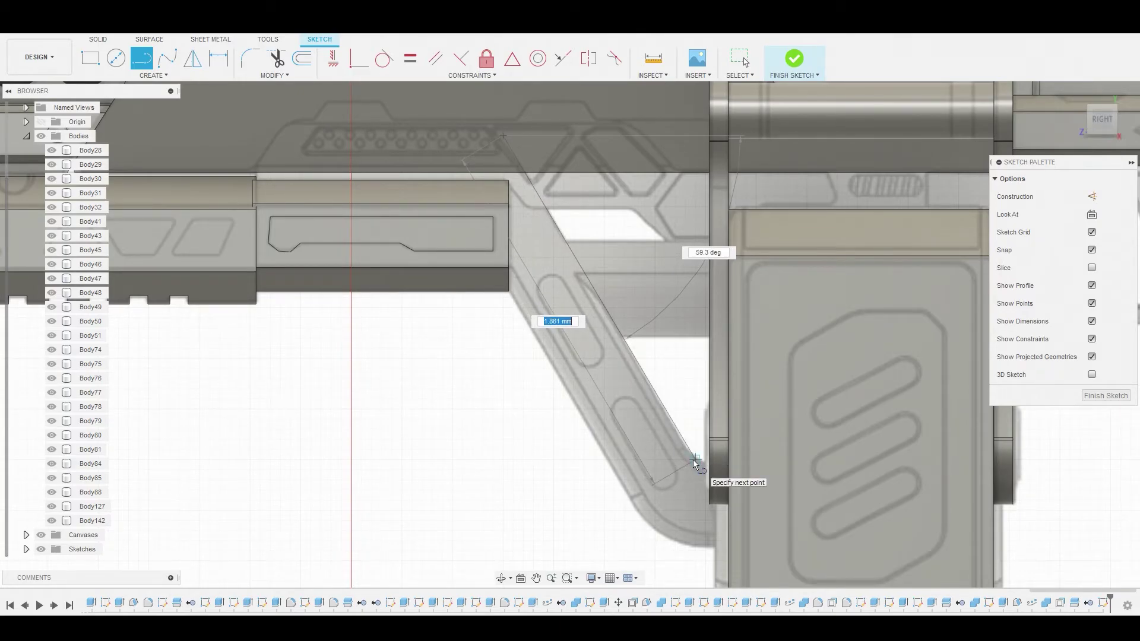
Trace the angled brace ahead of the magazine as a closed line profile, its rear edge about 1.86 mm long at 59.3 degrees.
{"action": "left_click", "coordinate": [695, 463]}
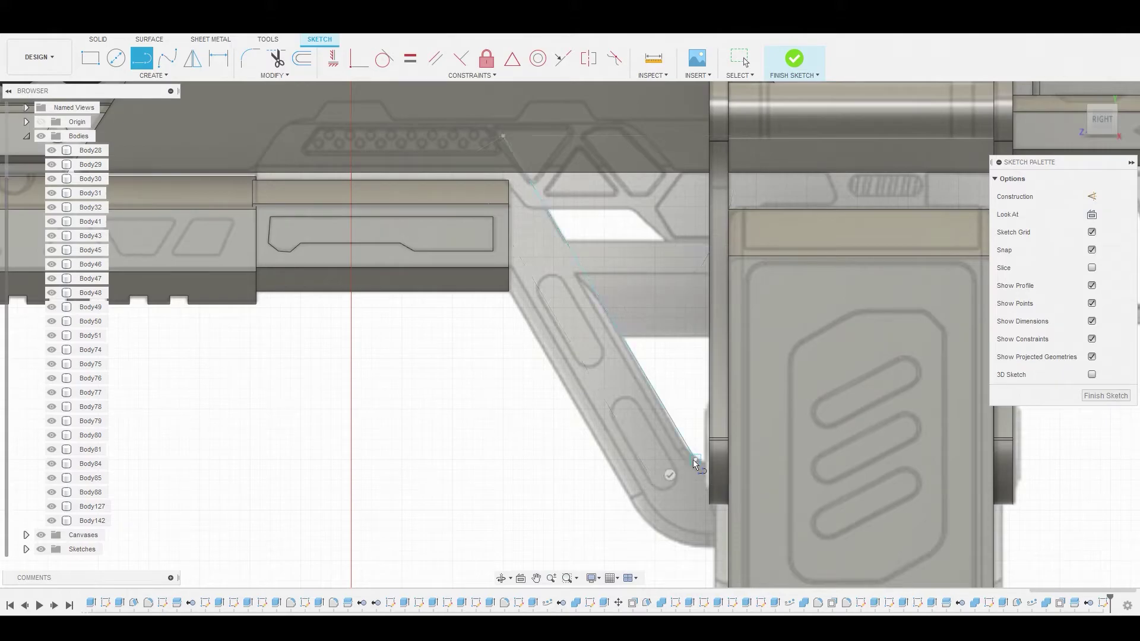
{"action": "left_click", "coordinate": [795, 461]}
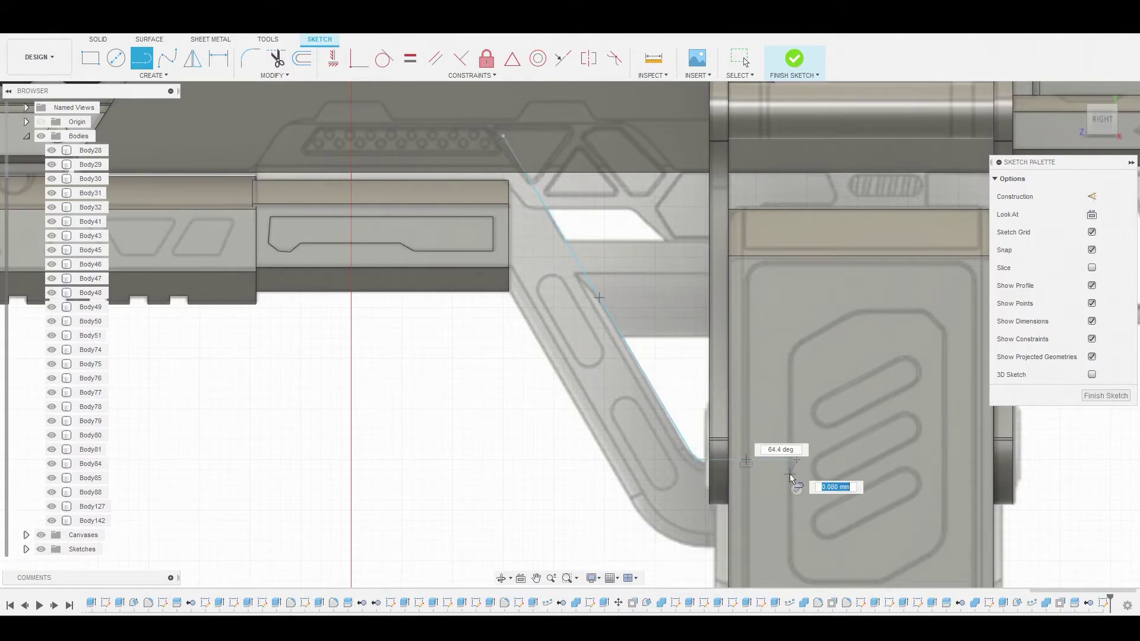
{"action": "middle_click_drag", "start_coordinate": [789, 474], "coordinate": [742, 374]}
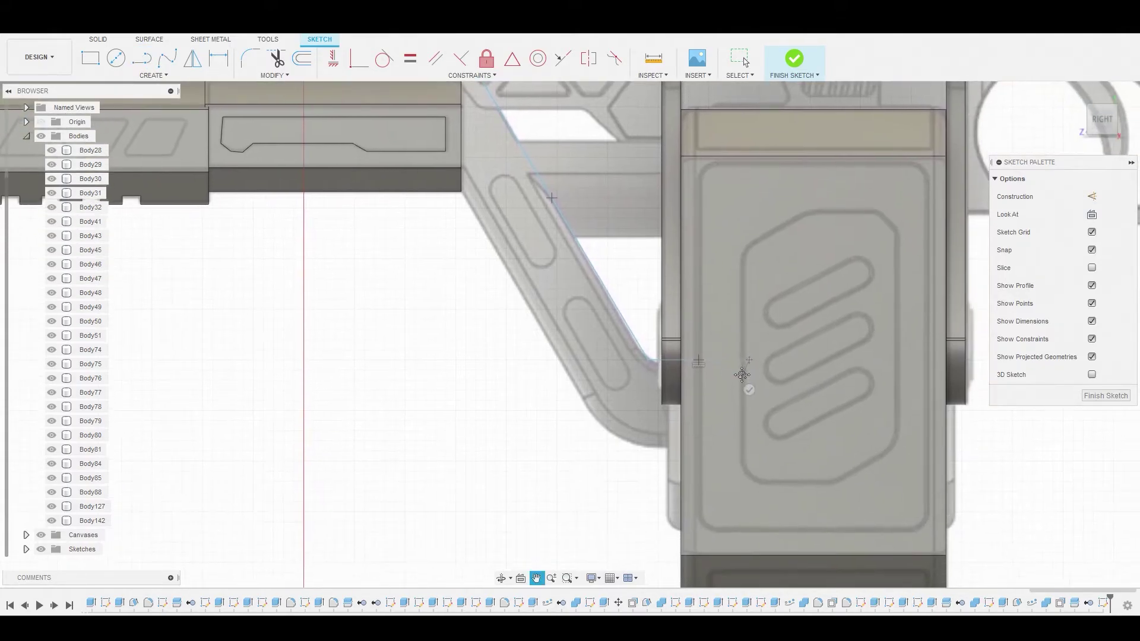
{"action": "left_click", "coordinate": [751, 452]}
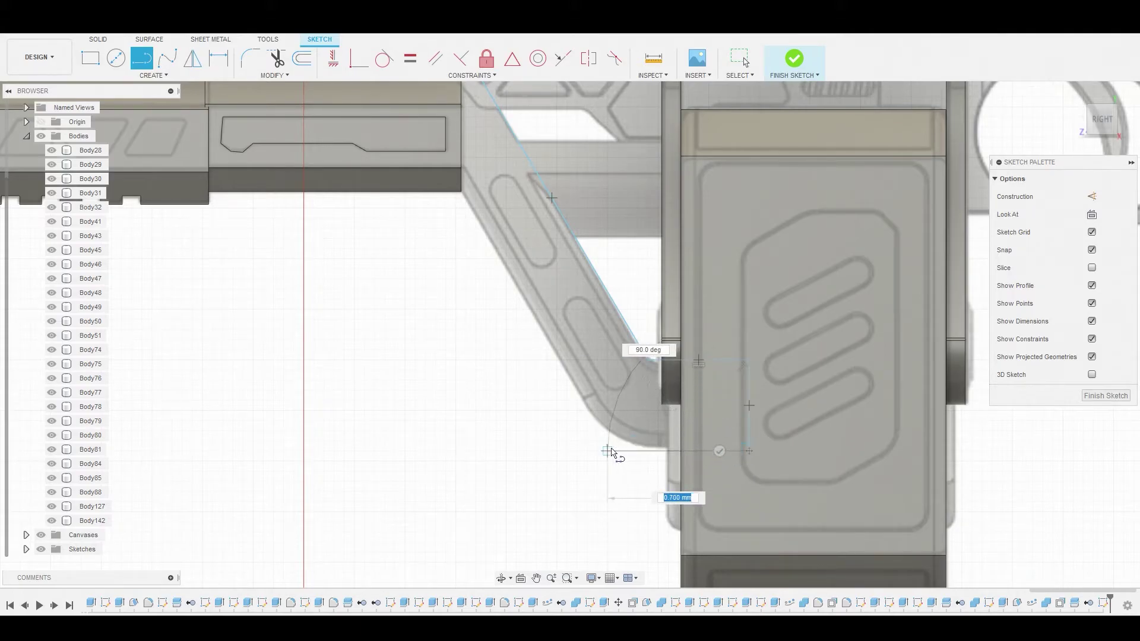
{"action": "left_click", "coordinate": [609, 452]}
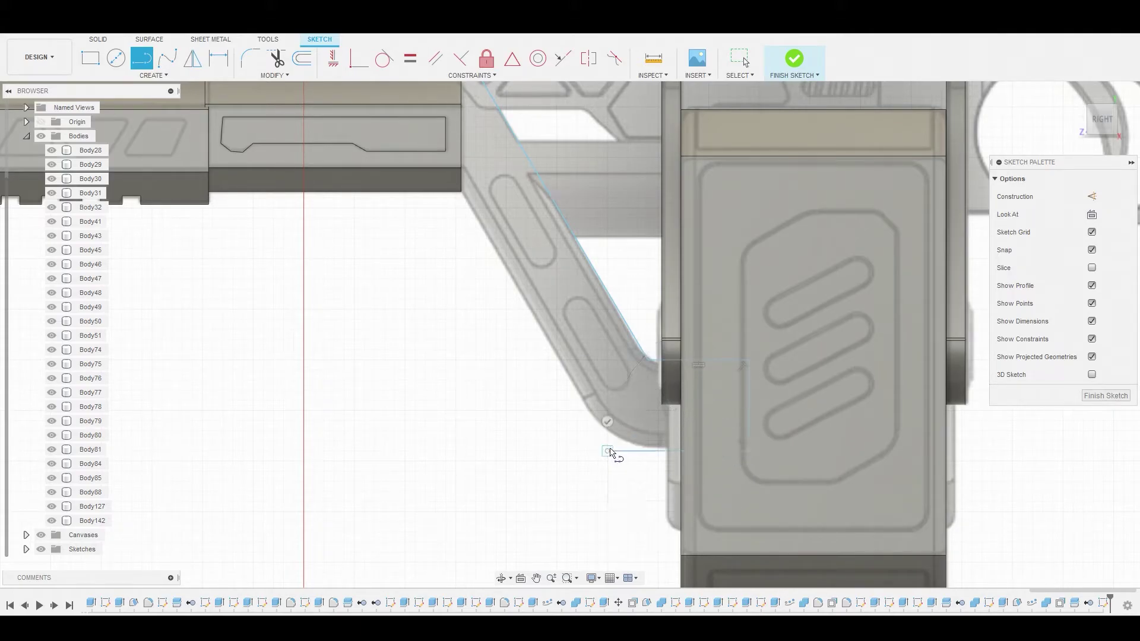
{"action": "middle_click_drag", "start_coordinate": [425, 126], "coordinate": [394, 266]}
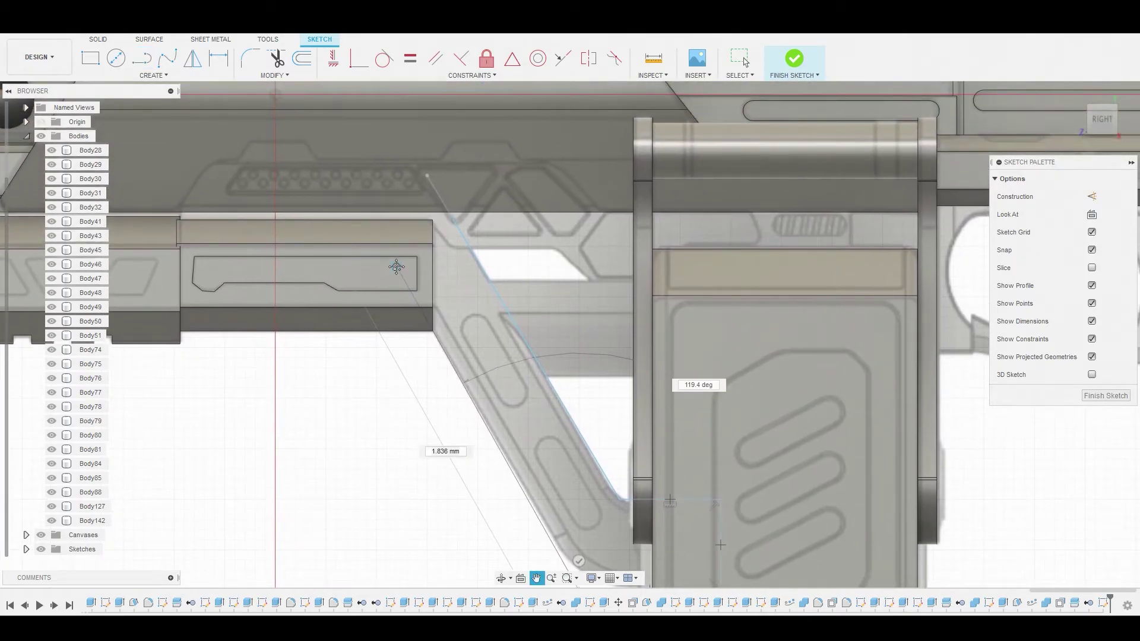
{"action": "left_click", "coordinate": [358, 197]}
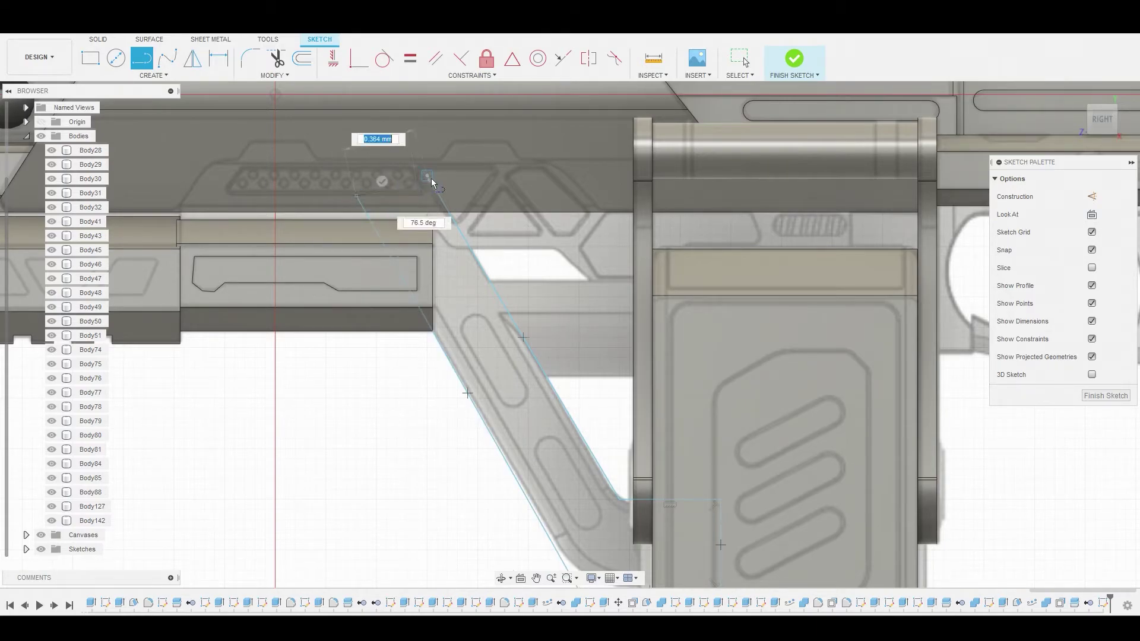
{"action": "middle_click_drag", "start_coordinate": [592, 259], "coordinate": [441, 226]}
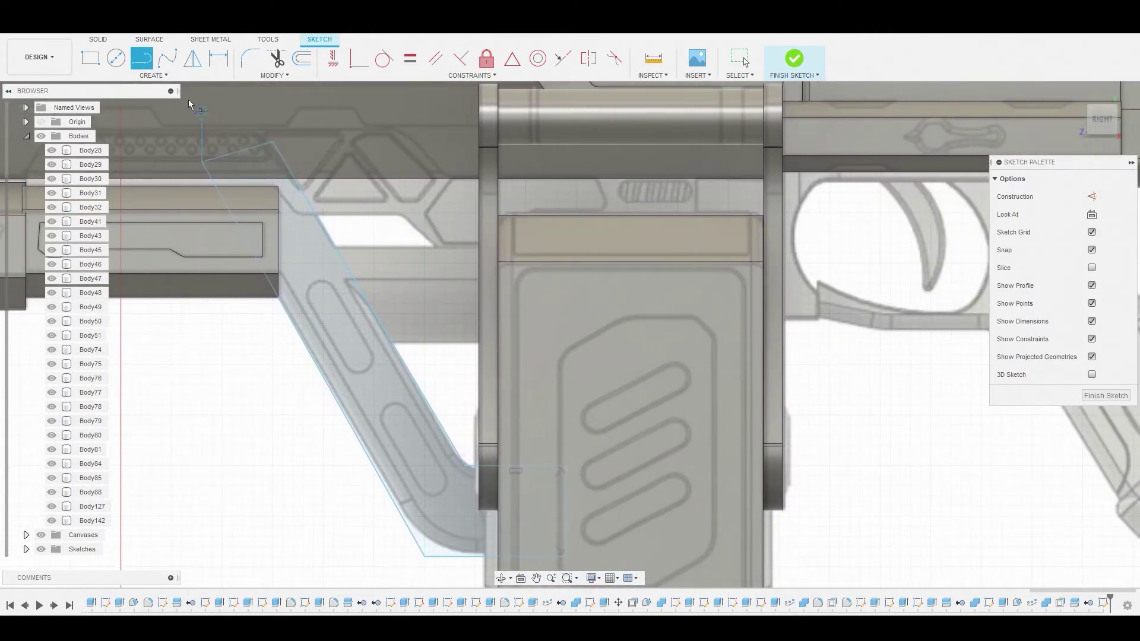
Sketch a rectangle about 1.143 by 0.482 mm over the horizontal crossbar between the brace and the magazine.
{"action": "left_click", "coordinate": [94, 56]}
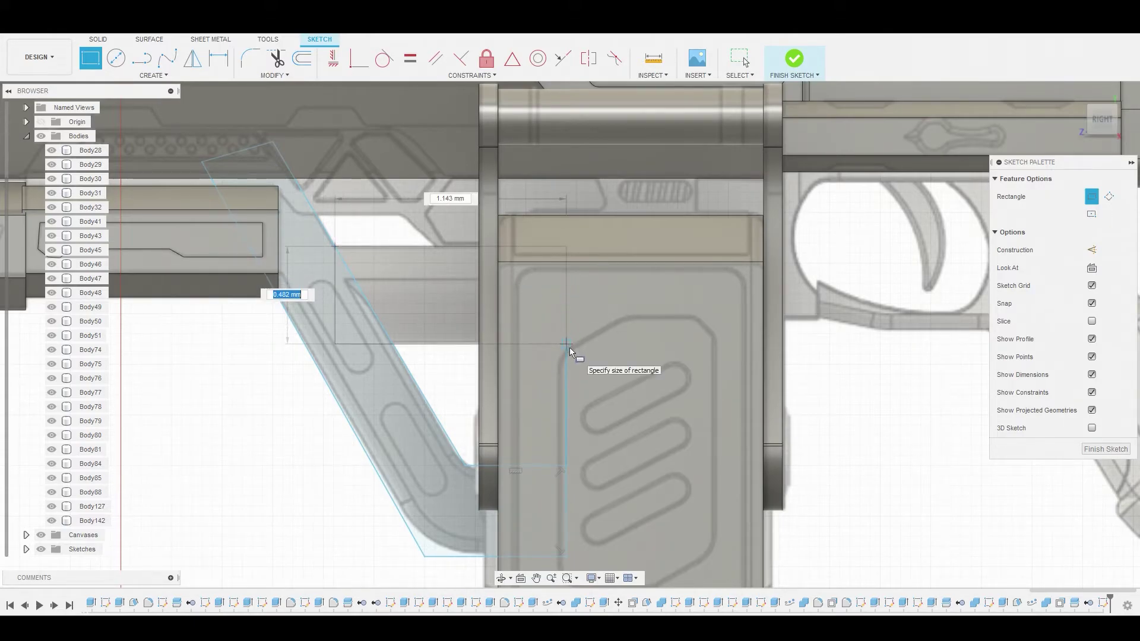
{"action": "left_click", "coordinate": [569, 348]}
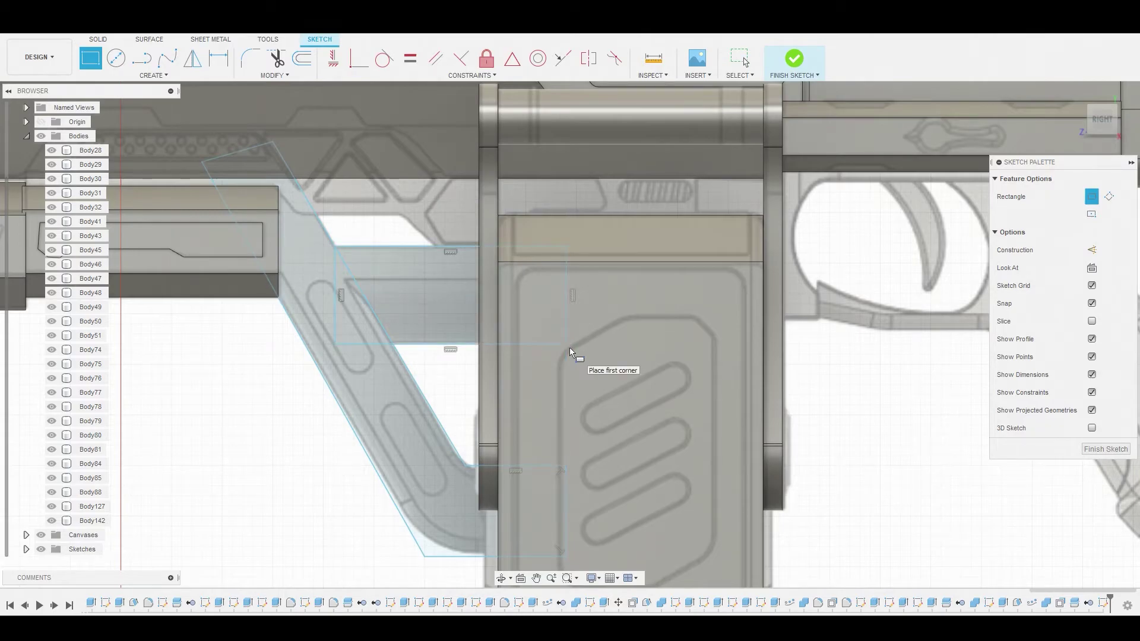
{"action": "key", "text": "Escape"}
Extrude the brace and crossbar profiles 0.304 mm as a new body, with the canvases hidden.
{"action": "left_click", "coordinate": [418, 403]}
{"action": "left_click", "coordinate": [418, 293], "text": "shift"}
{"action": "right_click", "coordinate": [418, 293]}
{"action": "left_click", "coordinate": [462, 279]}
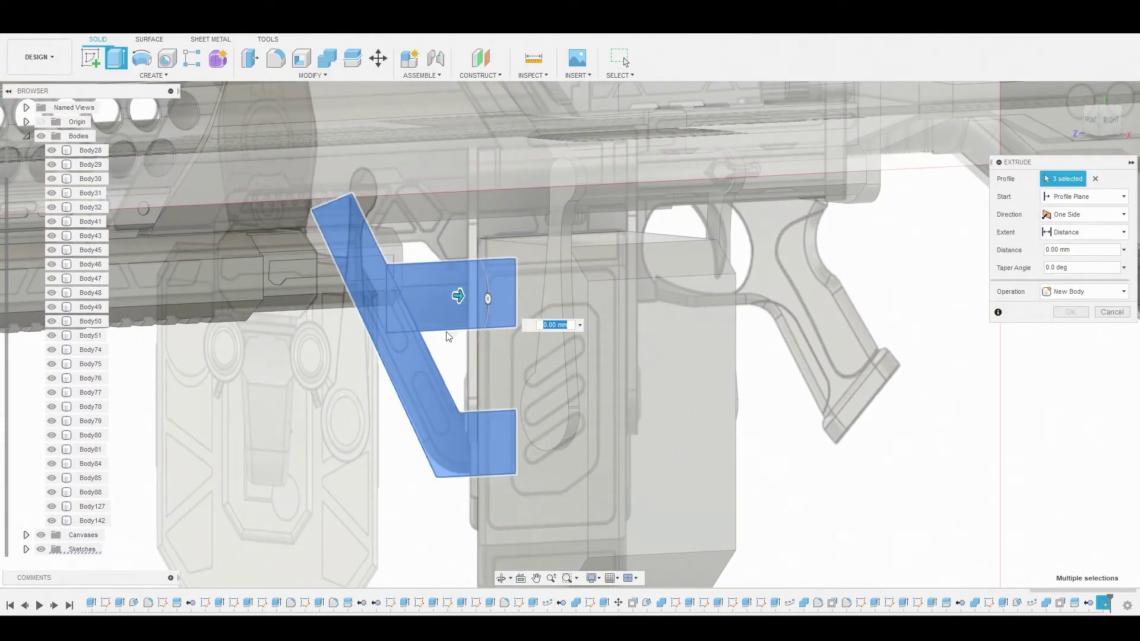
{"action": "left_click_drag", "start_coordinate": [457, 296], "coordinate": [484, 299]}
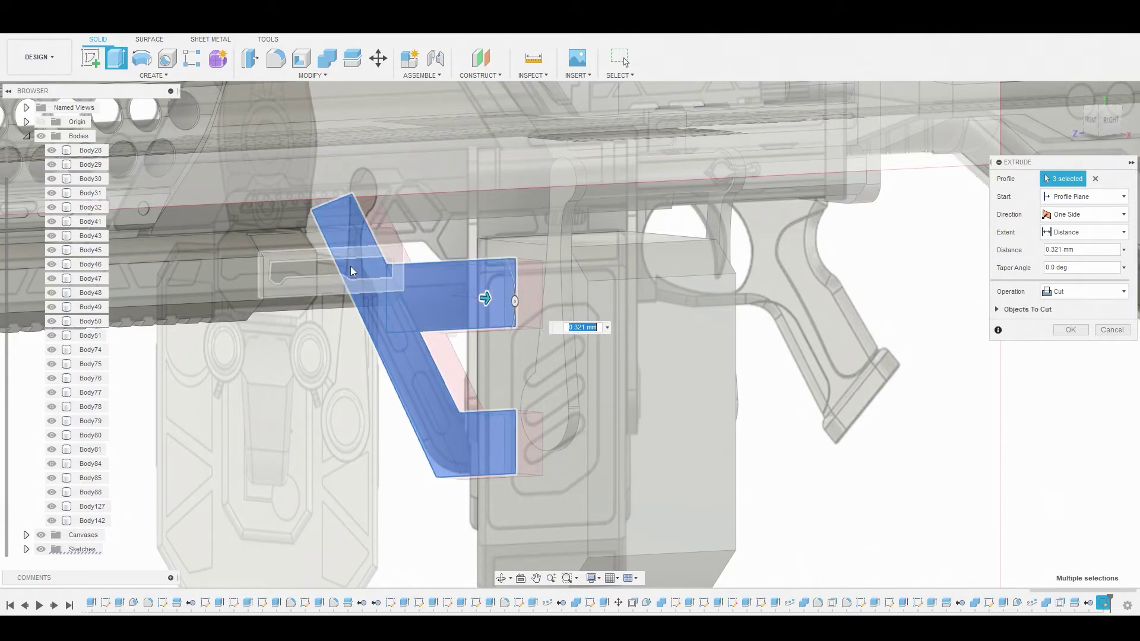
{"action": "left_click", "coordinate": [42, 535]}
{"action": "middle_click_drag", "start_coordinate": [530, 412], "coordinate": [489, 329], "text": "shift"}
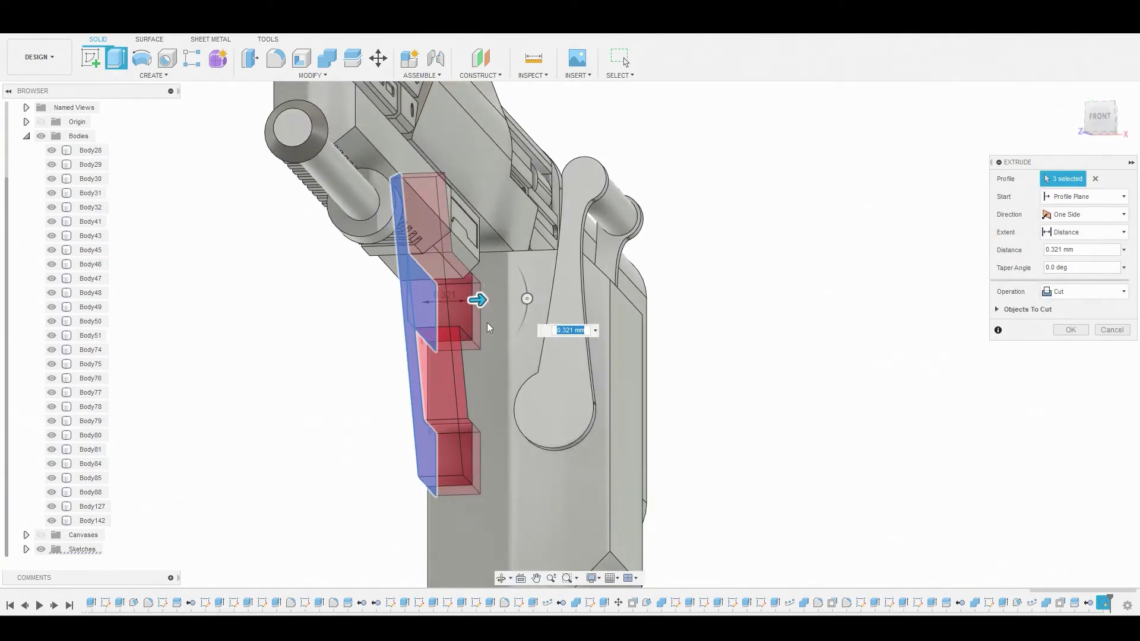
{"action": "left_click_drag", "start_coordinate": [480, 301], "coordinate": [474, 300]}
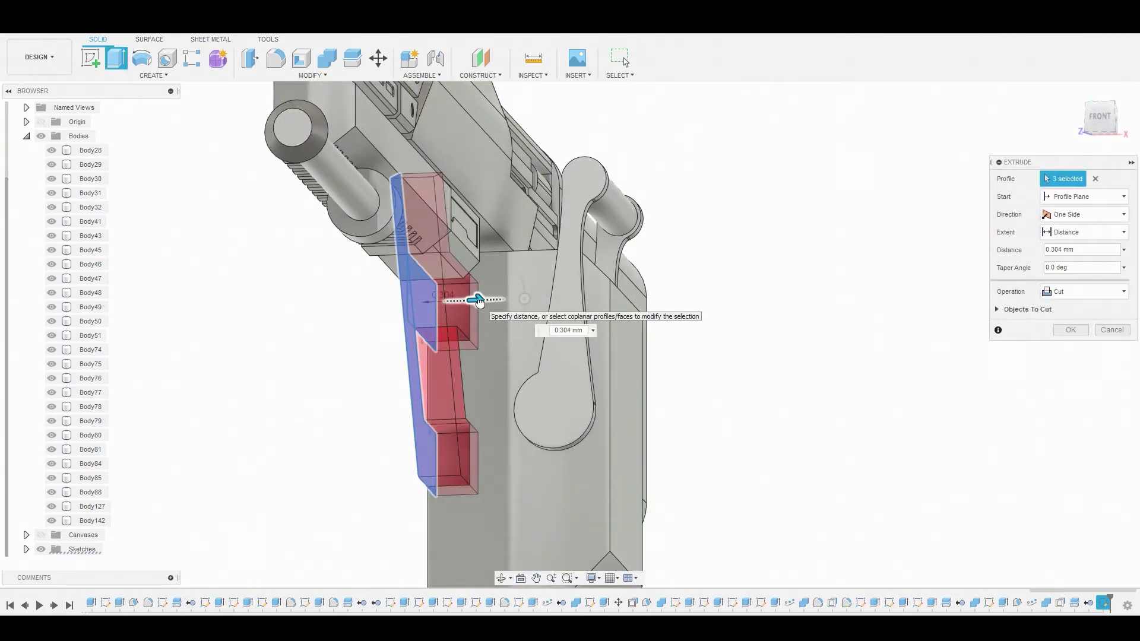
{"action": "left_click", "coordinate": [1087, 291]}
{"action": "left_click", "coordinate": [1068, 348]}
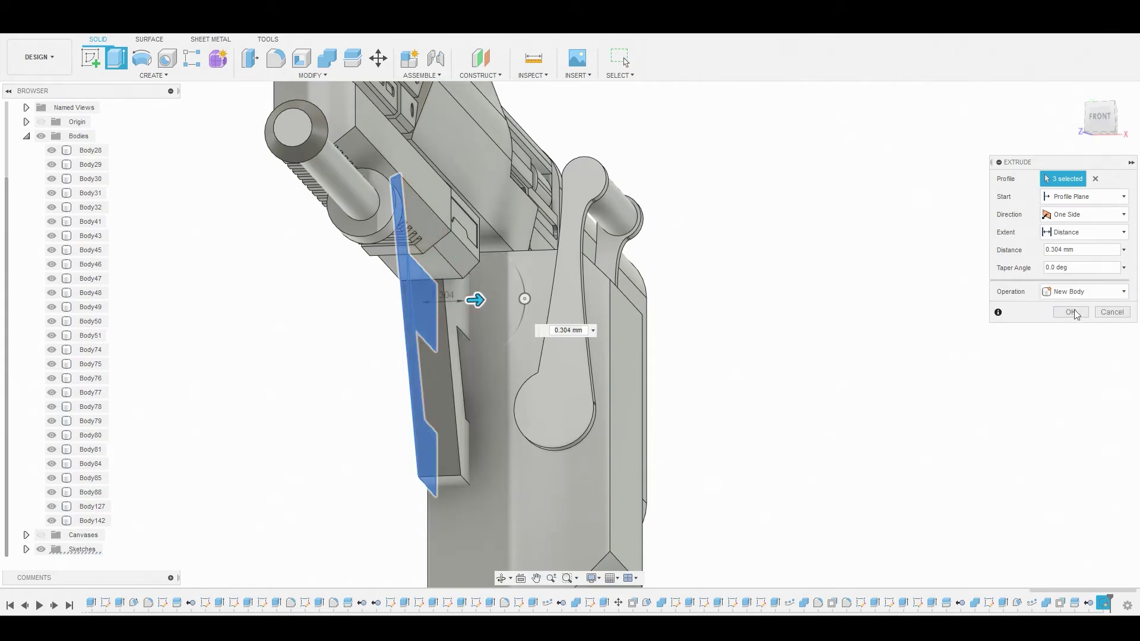
{"action": "left_click", "coordinate": [1078, 313]}
Draft the brace's outer side face by 3 degrees, using its bottom face as the pull direction.
{"action": "left_click", "coordinate": [489, 415]}
{"action": "scroll", "coordinate": [486, 415], "scroll_direction": "up", "scroll_amount": 3}
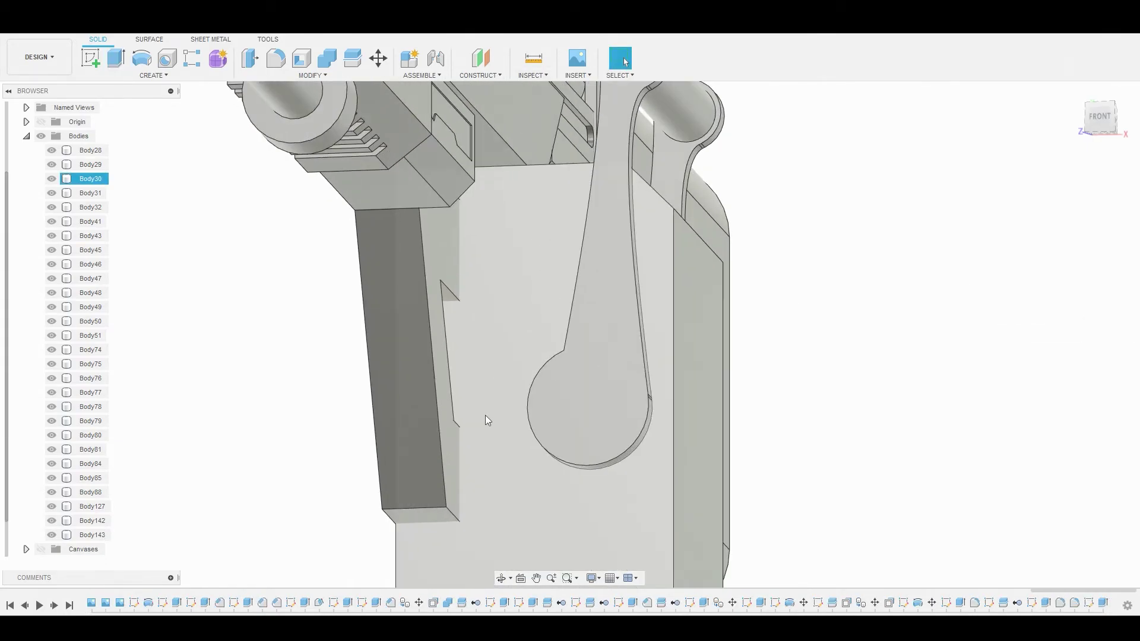
{"action": "left_click", "coordinate": [309, 74]}
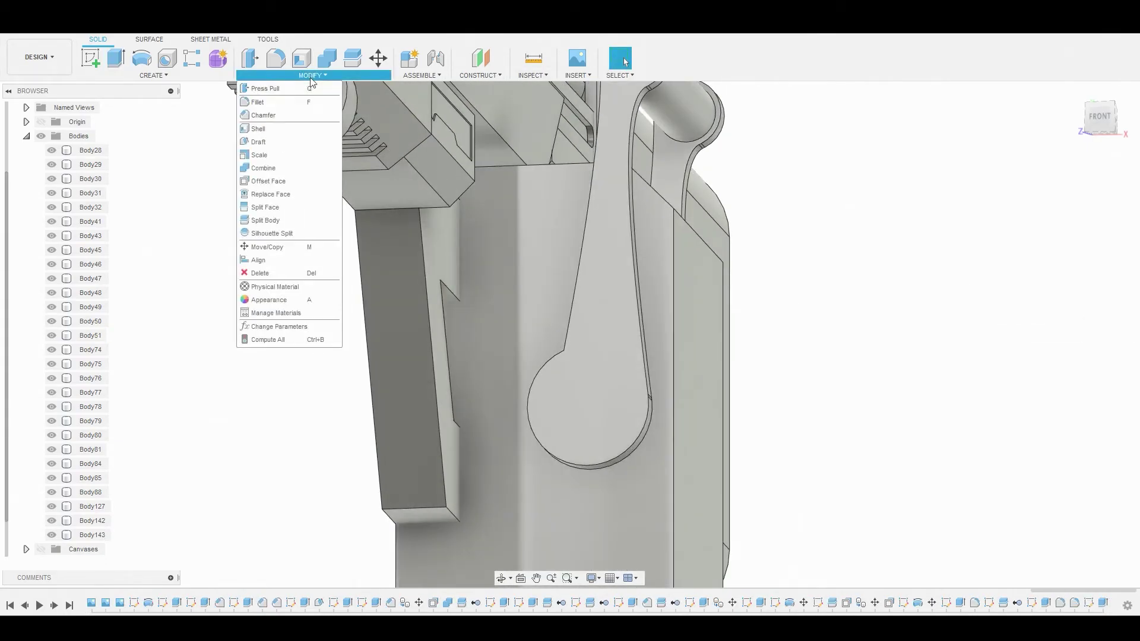
{"action": "left_click", "coordinate": [280, 142]}
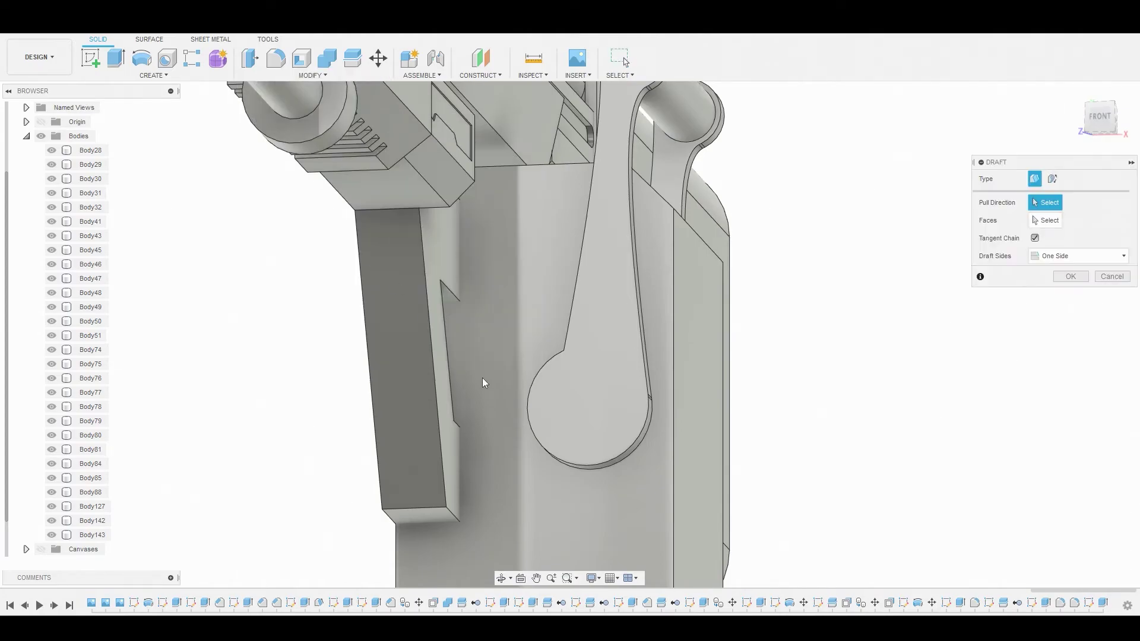
{"action": "left_click", "coordinate": [428, 521]}
{"action": "left_click", "coordinate": [457, 488]}
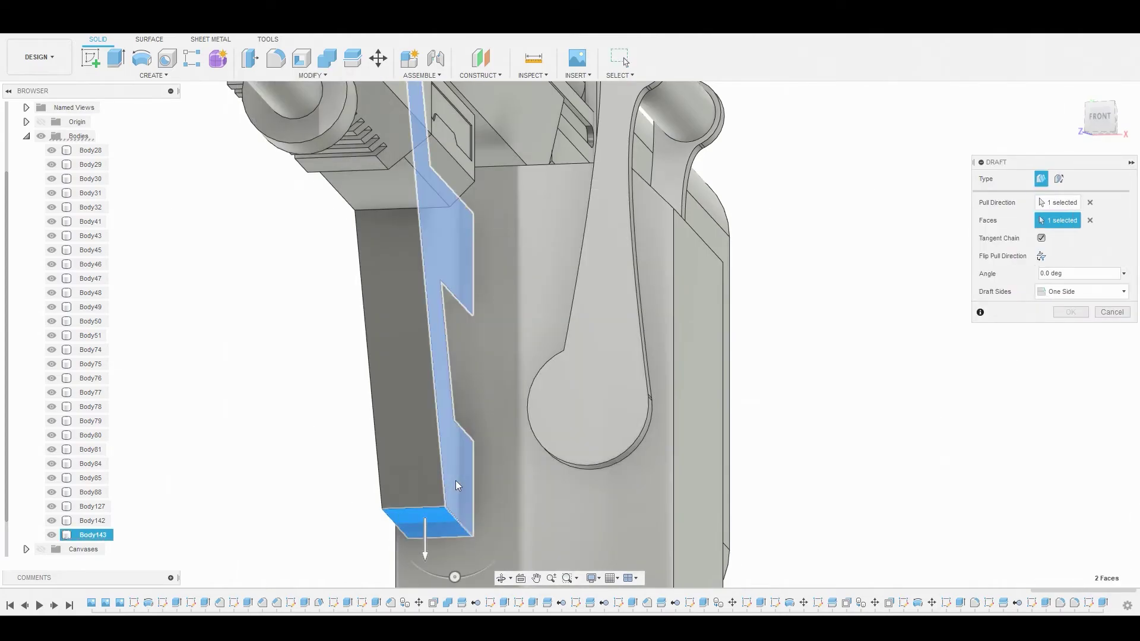
{"action": "left_click_drag", "start_coordinate": [454, 575], "coordinate": [453, 574]}
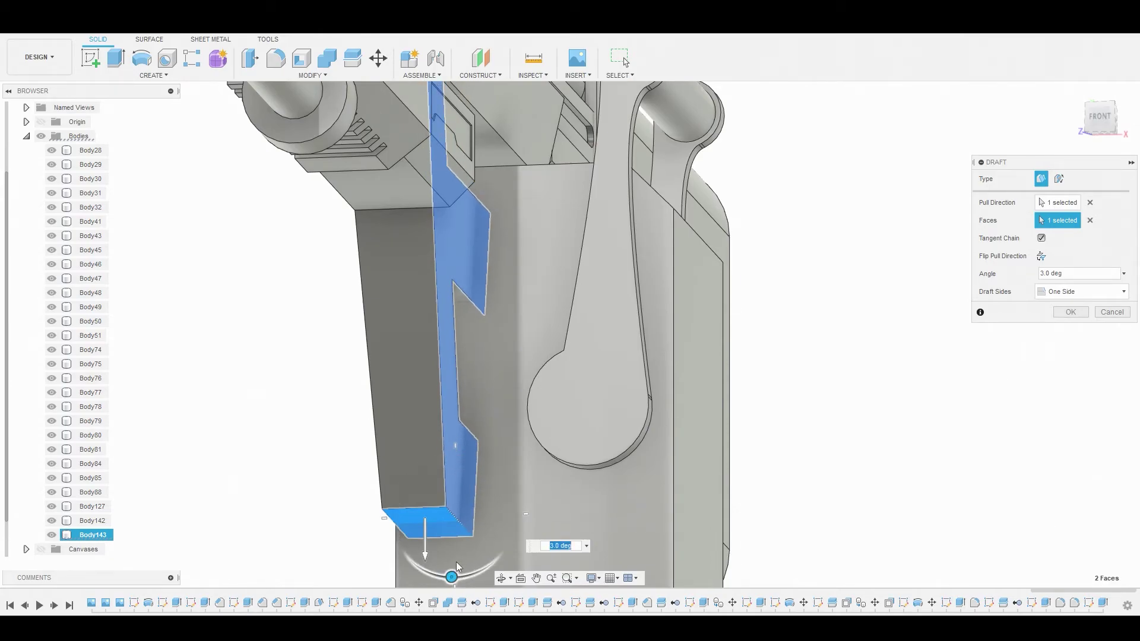
{"action": "scroll", "coordinate": [543, 404], "scroll_direction": "down", "scroll_amount": 3}
{"action": "middle_click_drag", "start_coordinate": [506, 385], "coordinate": [479, 502], "text": "shift"}
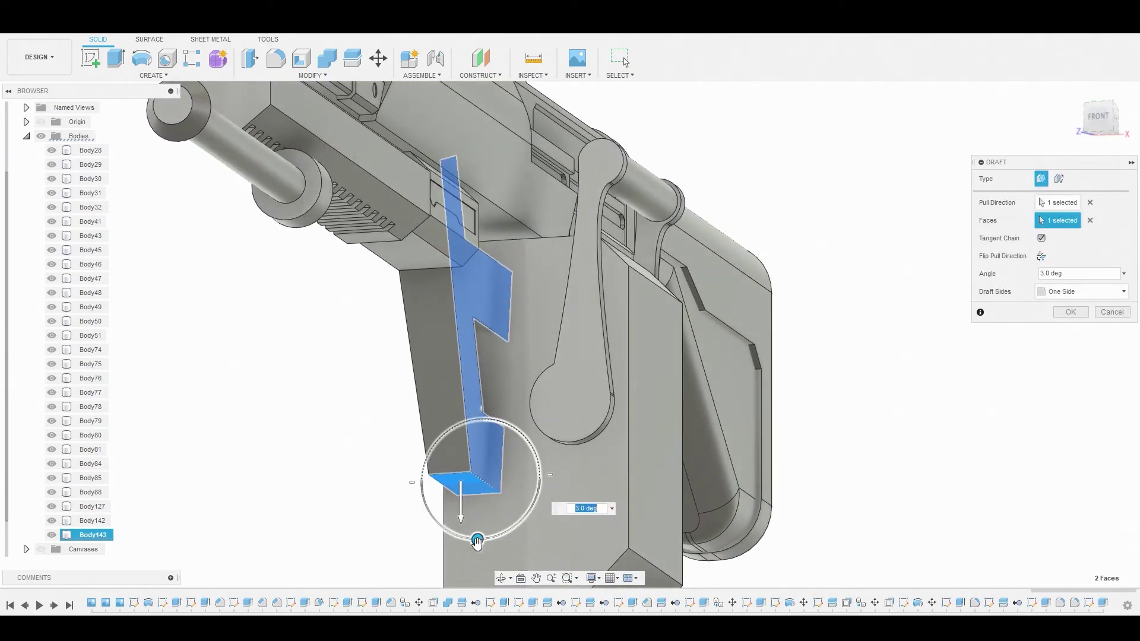
{"action": "left_click", "coordinate": [1061, 314]}
Show the canvases again and view the brace squarely from the right side of the rifle.
{"action": "scroll", "coordinate": [723, 346], "scroll_direction": "down", "scroll_amount": 3}
{"action": "middle_click_drag", "start_coordinate": [723, 346], "coordinate": [884, 312], "text": "shift"}
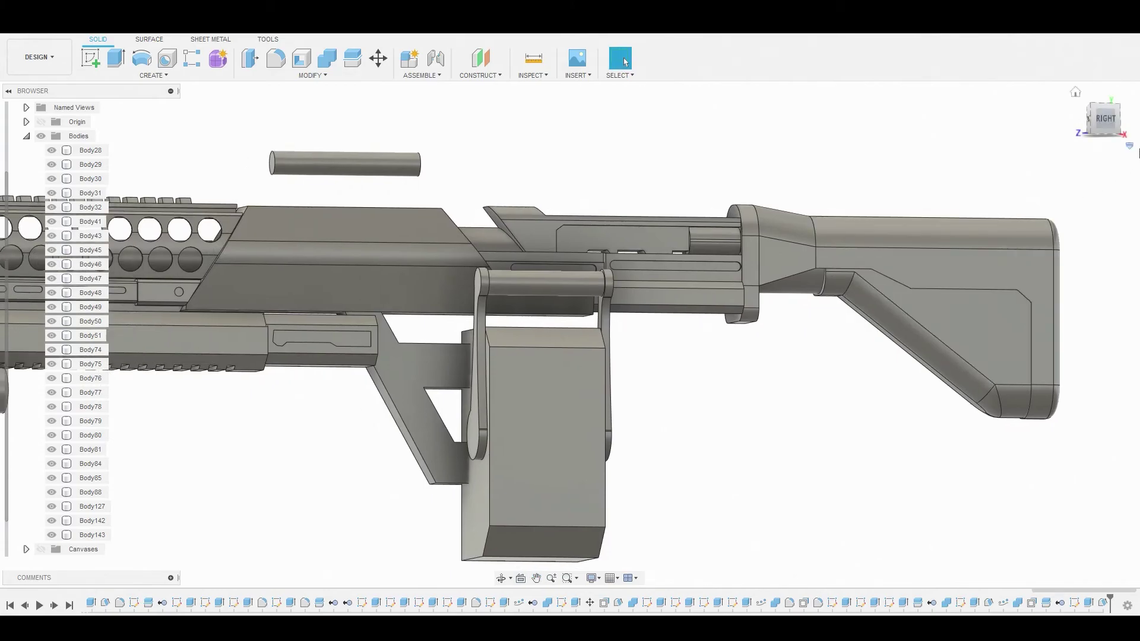
{"action": "left_click", "coordinate": [1104, 119]}
{"action": "scroll", "coordinate": [537, 458], "scroll_direction": "up", "scroll_amount": 3}
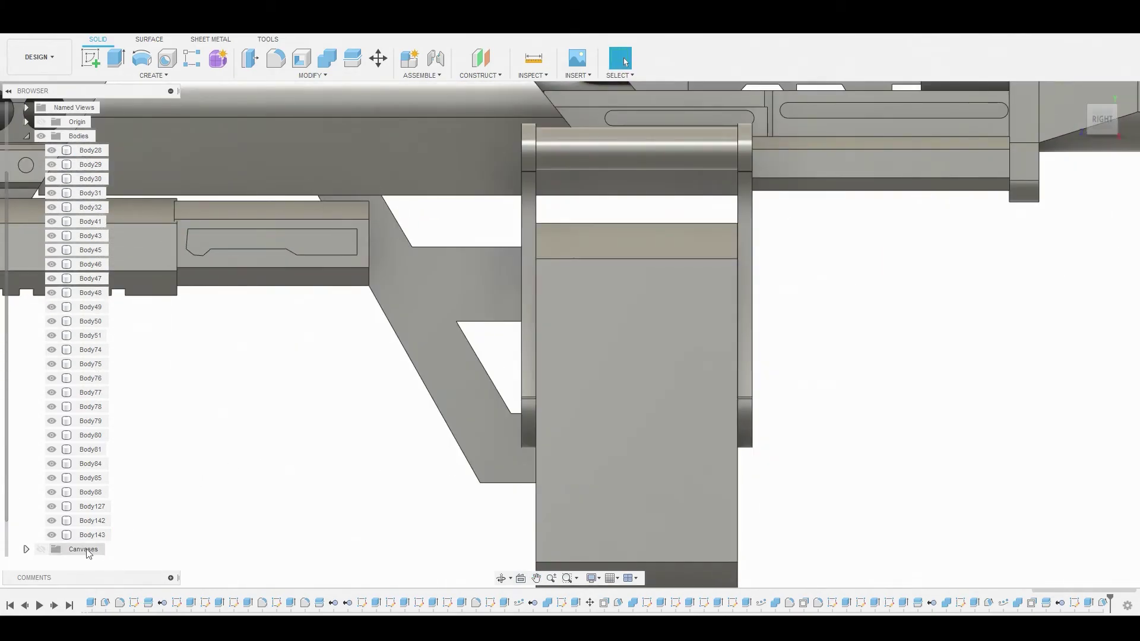
{"action": "left_click", "coordinate": [490, 488]}
{"action": "scroll", "coordinate": [490, 488], "scroll_direction": "up", "scroll_amount": 4}
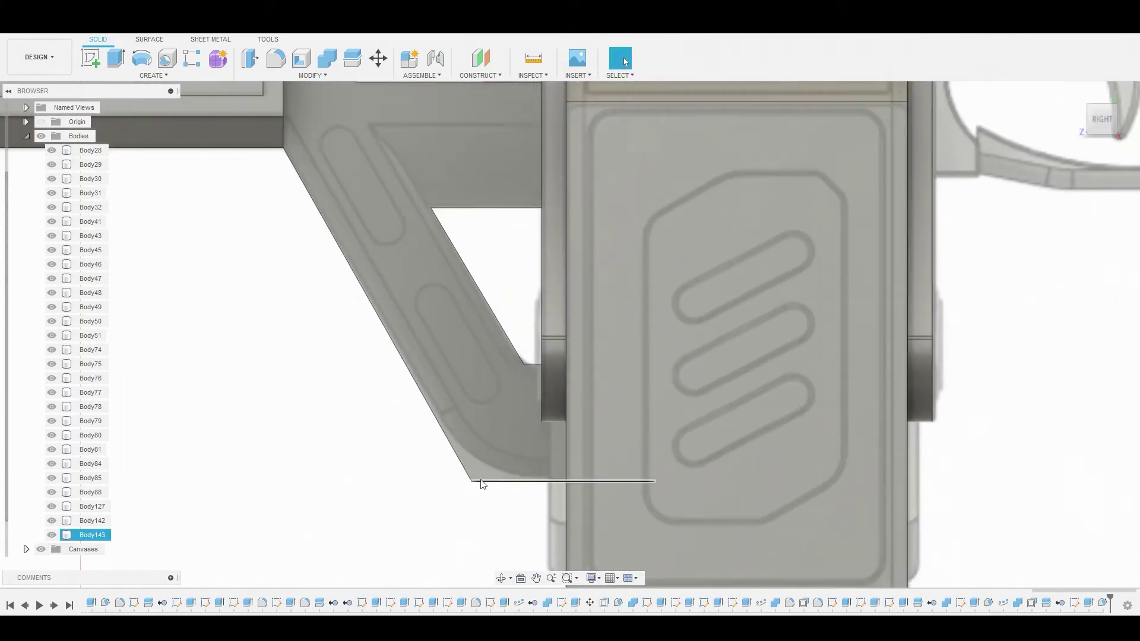
Fillet the brace's outer lower corner edge with a 0.495 mm radius to follow the canvas curve.
{"action": "key", "text": "f"}
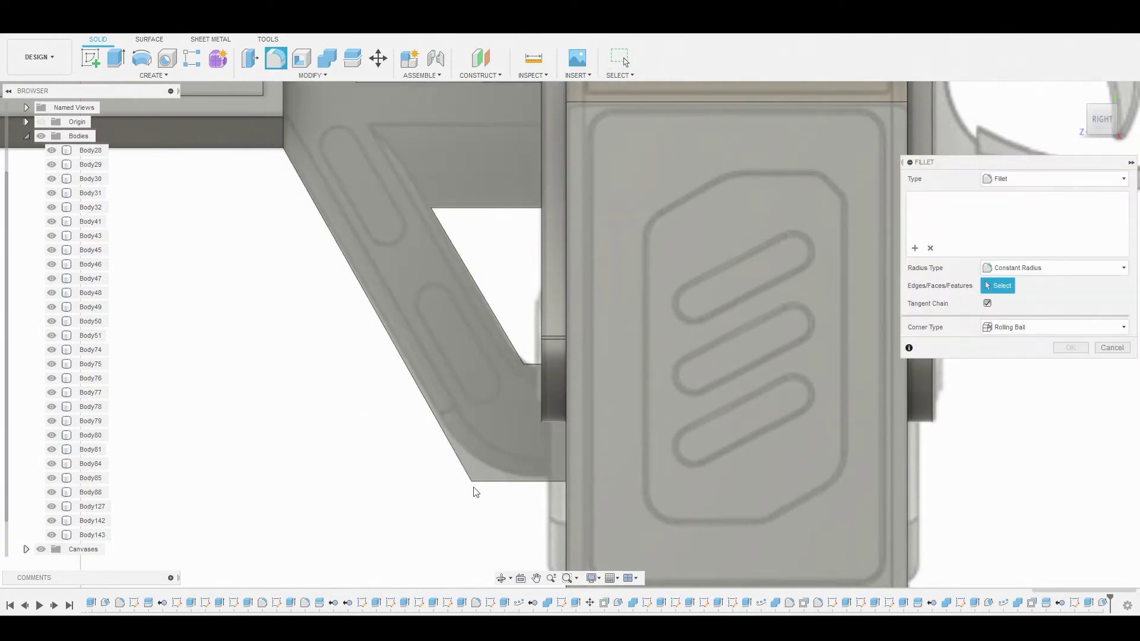
{"action": "middle_click_drag", "start_coordinate": [473, 487], "coordinate": [468, 469], "text": "shift"}
{"action": "left_click", "coordinate": [469, 473]}
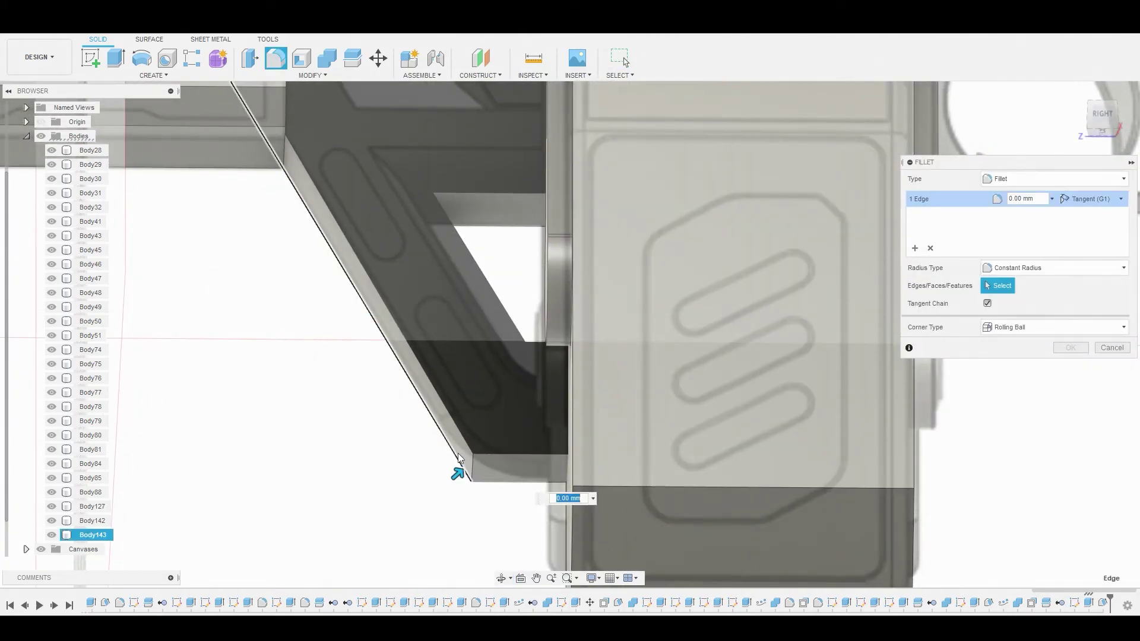
{"action": "left_click", "coordinate": [468, 473]}
{"action": "left_click", "coordinate": [468, 468]}
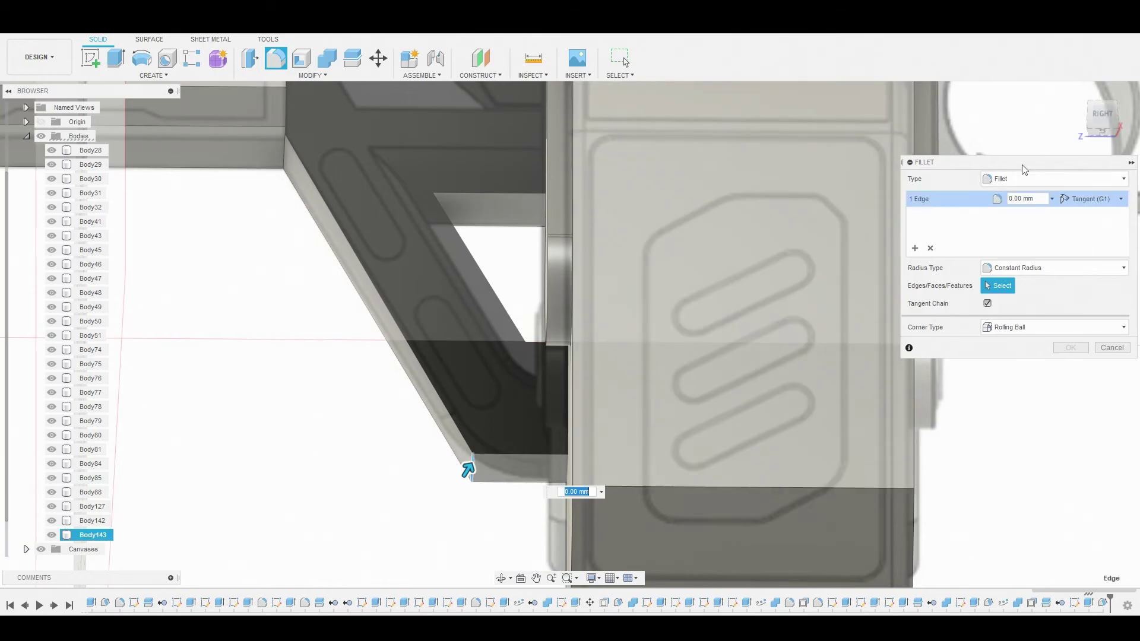
{"action": "left_click", "coordinate": [1105, 122]}
{"action": "middle_click_drag", "start_coordinate": [482, 447], "coordinate": [501, 599]}
{"action": "middle_click_drag", "start_coordinate": [535, 374], "coordinate": [526, 438]}
{"action": "left_click_drag", "start_coordinate": [496, 451], "coordinate": [514, 437]}
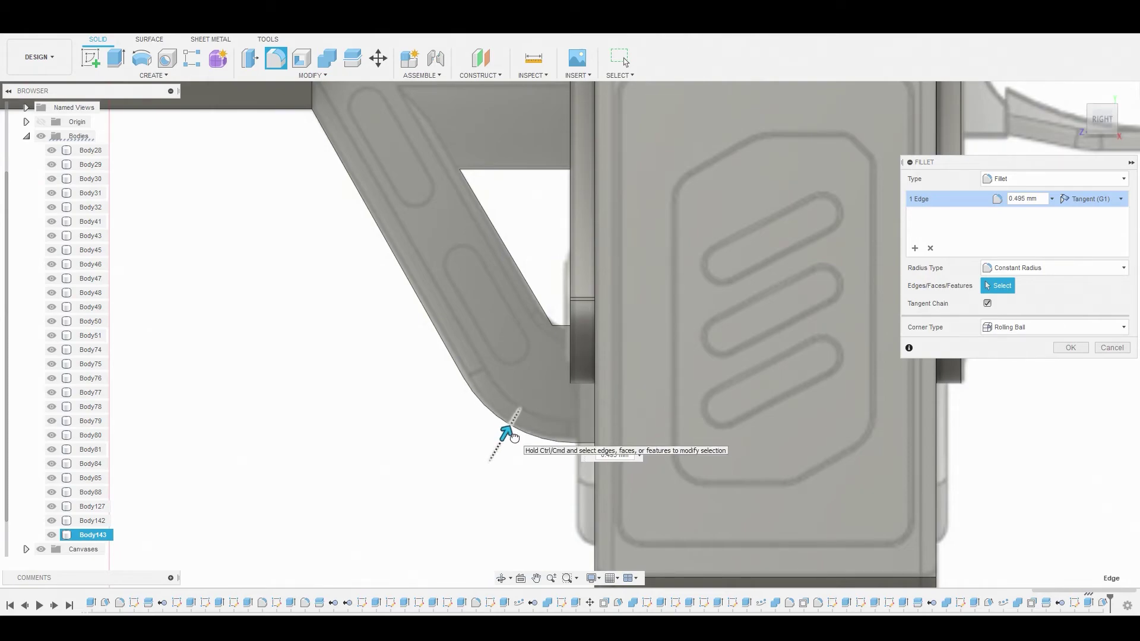
{"action": "left_click", "coordinate": [1060, 354]}
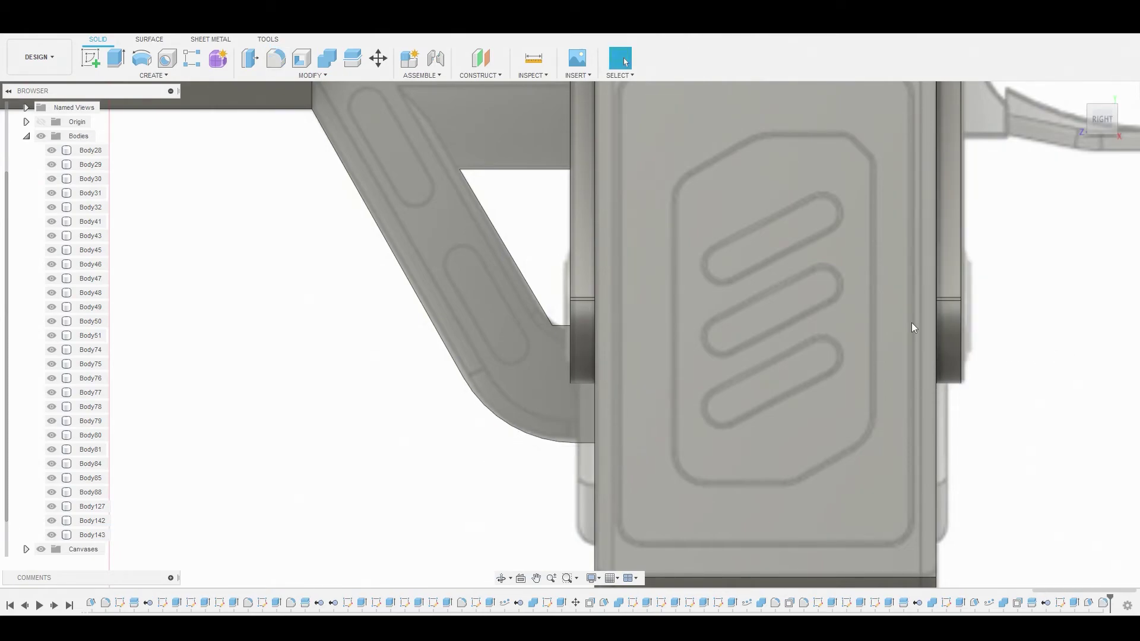
Fillet the inner lower corner of the brace's triangular opening with a 0.163 mm radius.
{"action": "key", "text": "f"}
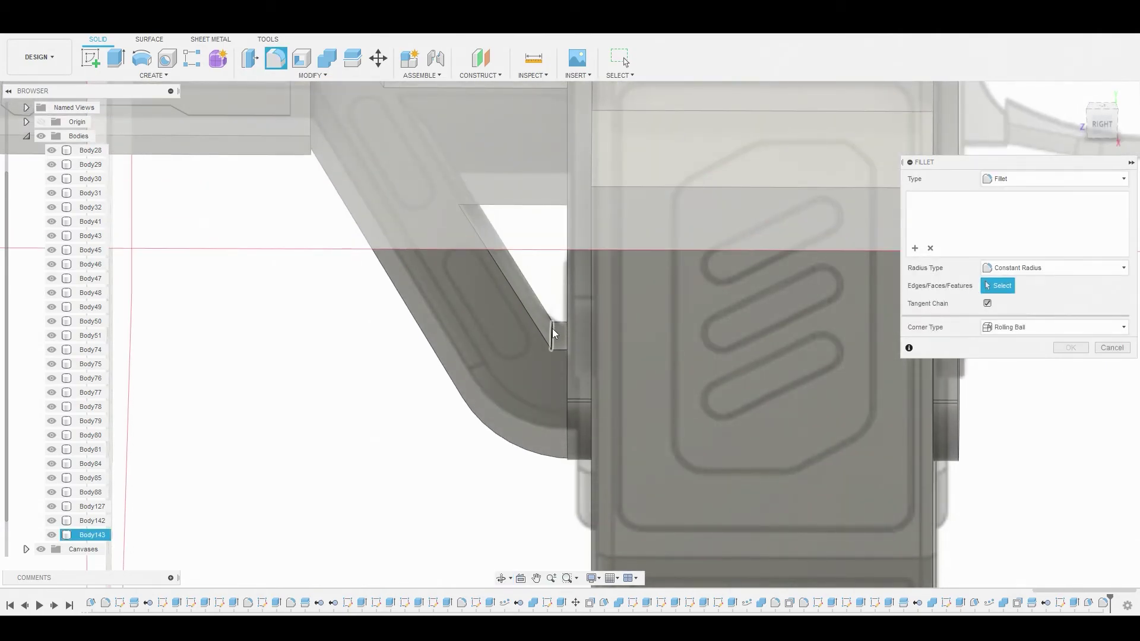
{"action": "left_click", "coordinate": [552, 333]}
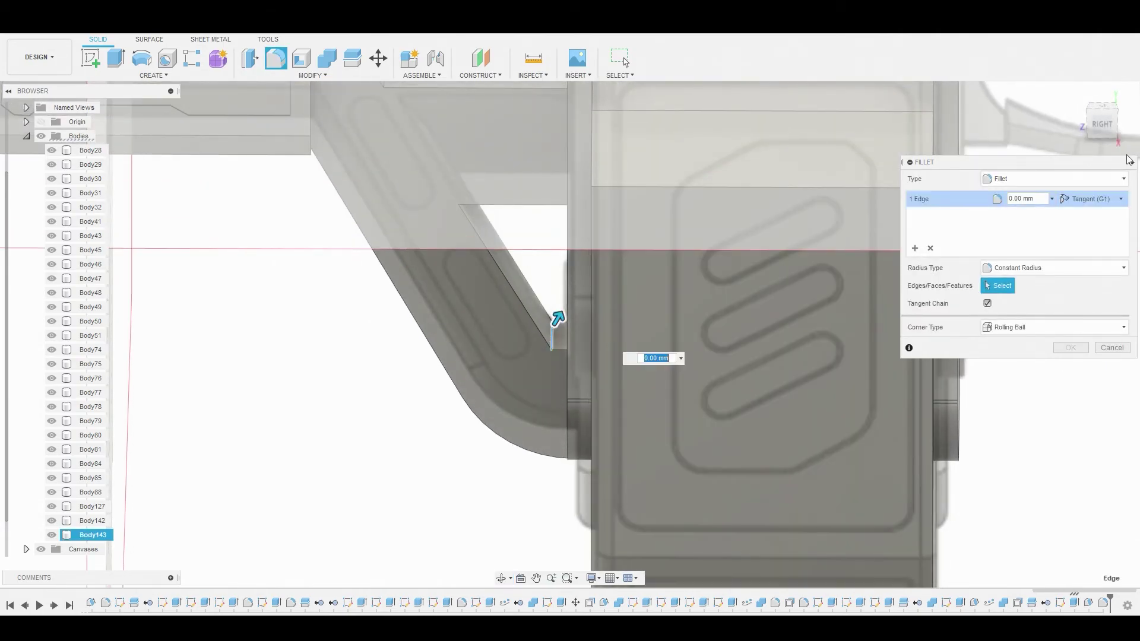
{"action": "left_click", "coordinate": [1105, 128]}
{"action": "middle_click_drag", "start_coordinate": [543, 297], "coordinate": [539, 126]}
{"action": "left_click_drag", "start_coordinate": [550, 402], "coordinate": [560, 401]}
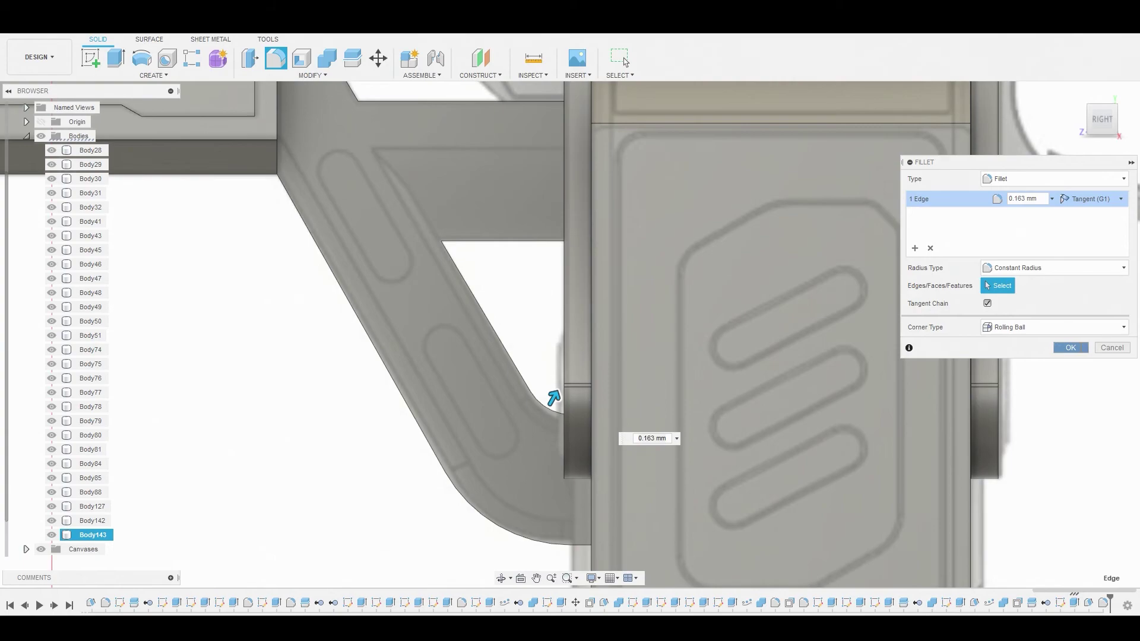
{"action": "key", "text": "Return"}
Fillet the lower outer edge of the horizontal crossbar with a 0.336 mm radius.
{"action": "middle_click_drag", "start_coordinate": [518, 247], "coordinate": [498, 305]}
{"action": "key", "text": "f"}
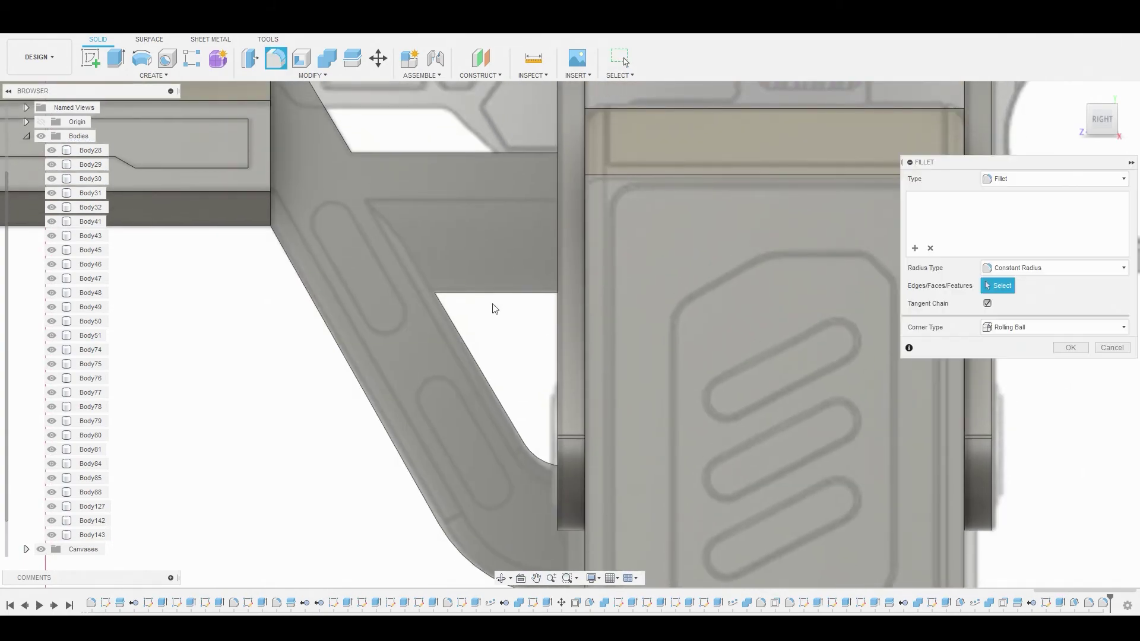
{"action": "left_click", "coordinate": [490, 292]}
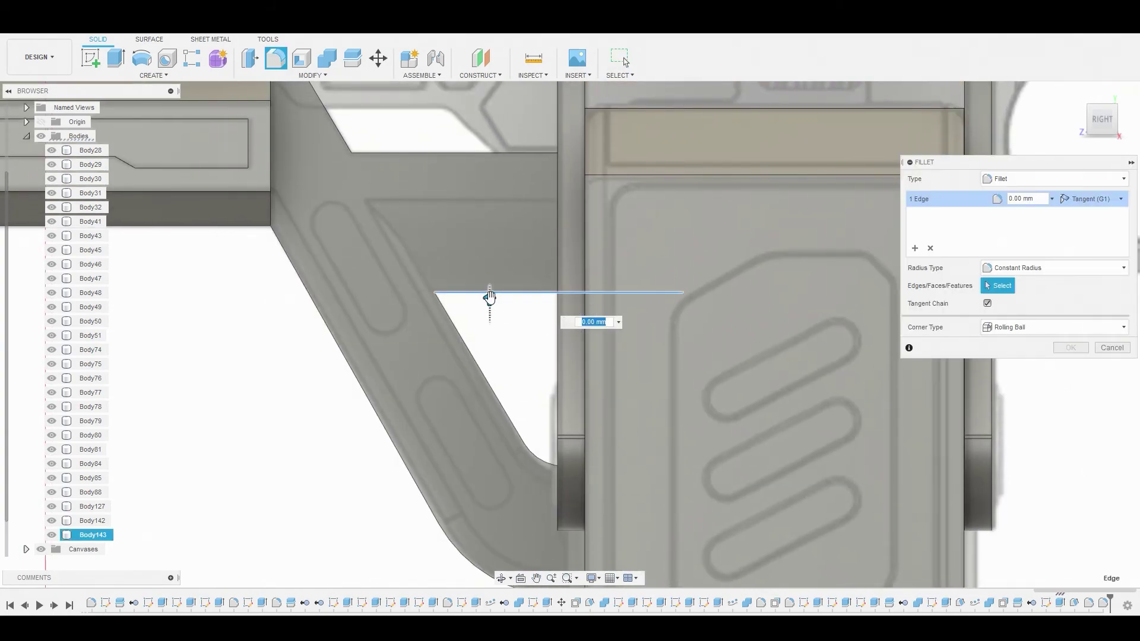
{"action": "left_click_drag", "start_coordinate": [489, 295], "coordinate": [473, 266]}
{"action": "left_click", "coordinate": [1067, 348]}
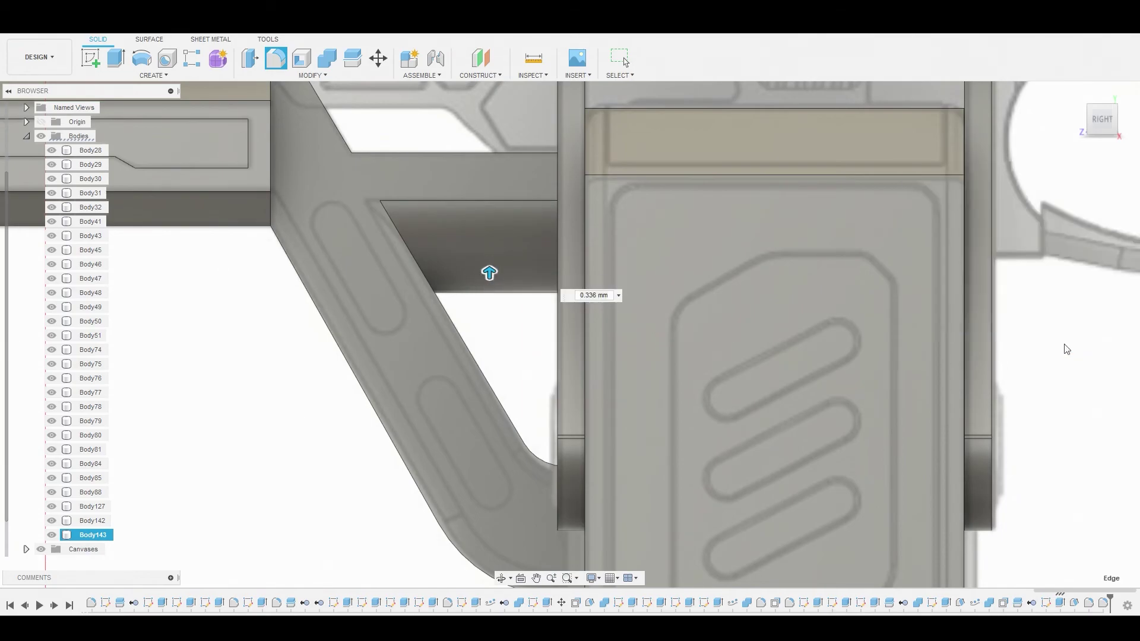
Fillet the brace's inner edge chain along the triangular opening with a 0.042 mm radius.
{"action": "middle_click_drag", "start_coordinate": [483, 291], "coordinate": [499, 359]}
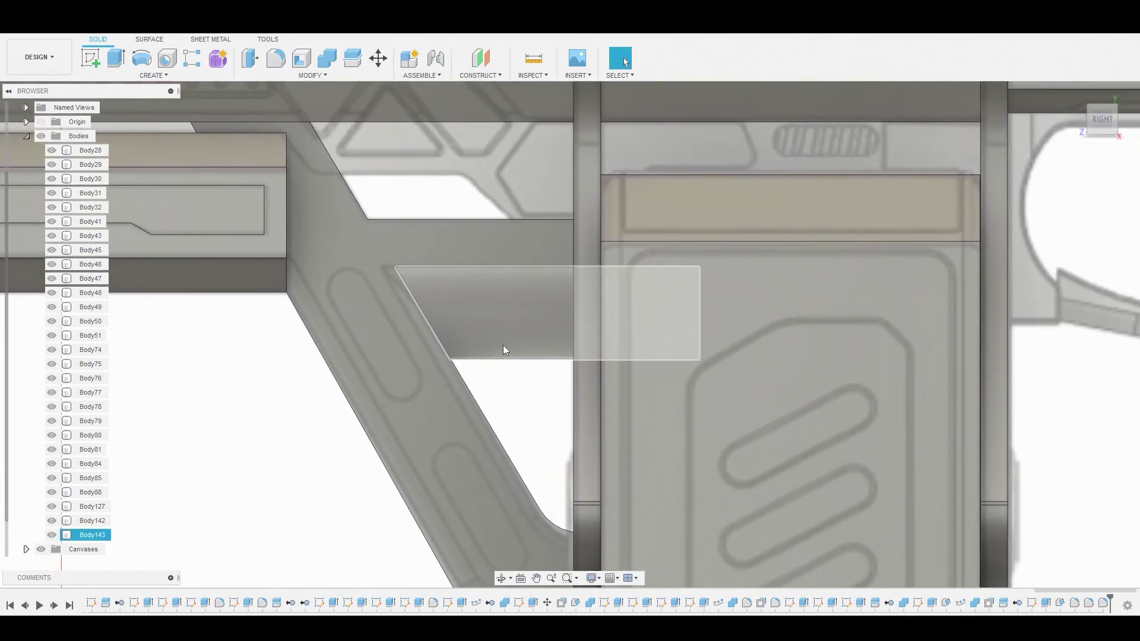
{"action": "left_click", "coordinate": [523, 389]}
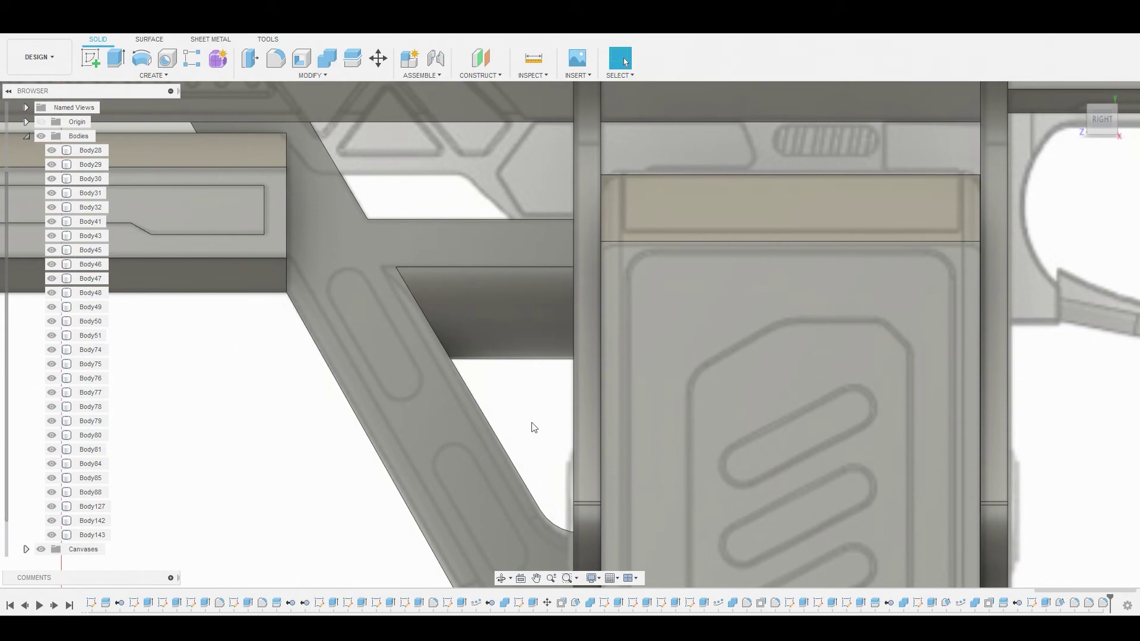
{"action": "key", "text": "f"}
{"action": "middle_click_drag", "start_coordinate": [538, 474], "coordinate": [516, 408]}
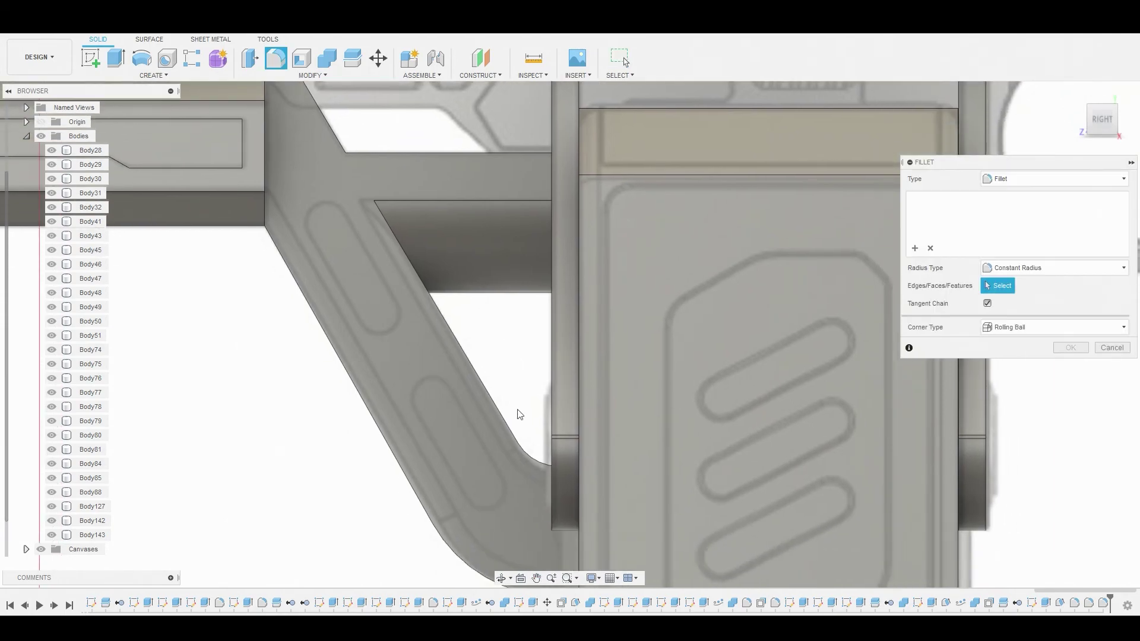
{"action": "left_click", "coordinate": [513, 439]}
{"action": "left_click_drag", "start_coordinate": [517, 434], "coordinate": [513, 434]}
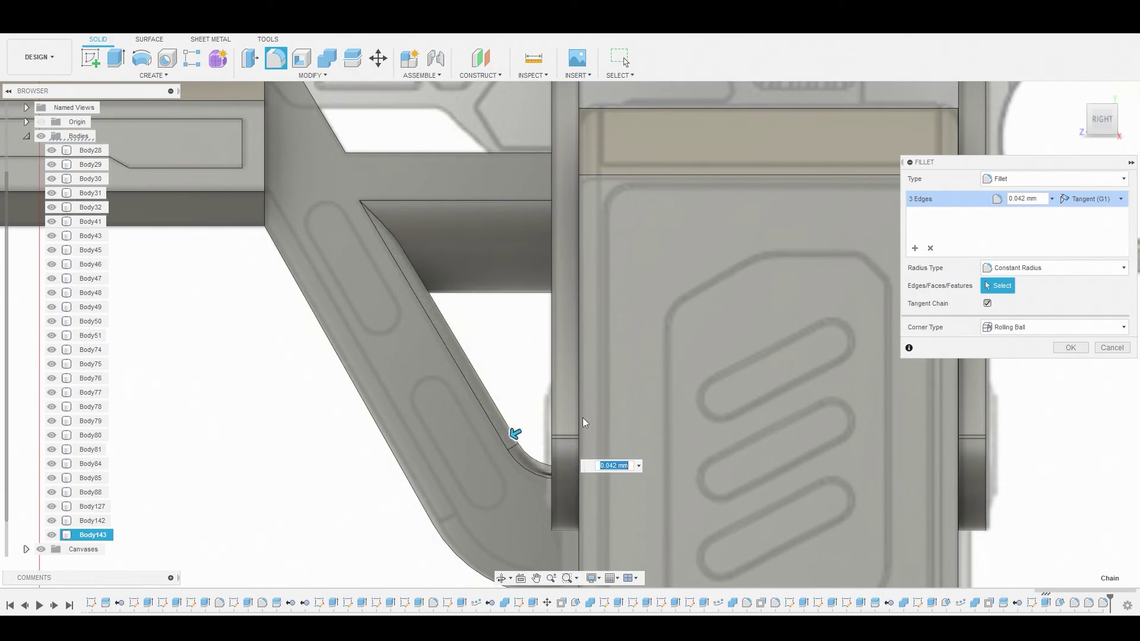
{"action": "left_click", "coordinate": [1070, 348]}
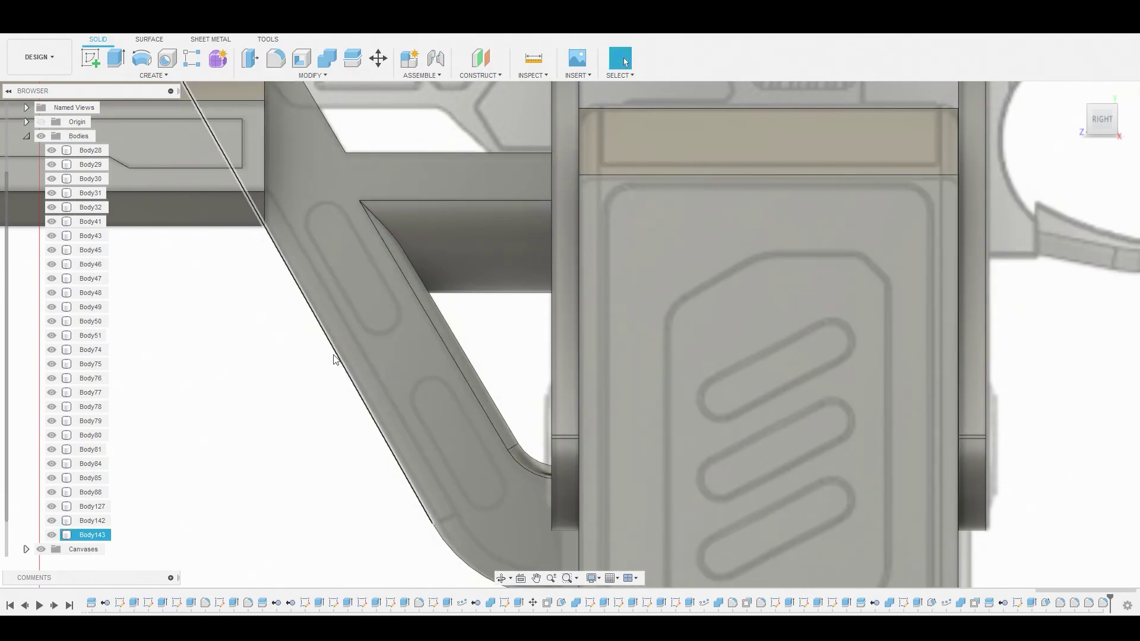
Fillet the brace's outer edge chain, from the slanted front edge around the lower corner, with a 0.081 mm radius.
{"action": "key", "text": "f"}
{"action": "left_click", "coordinate": [358, 396]}
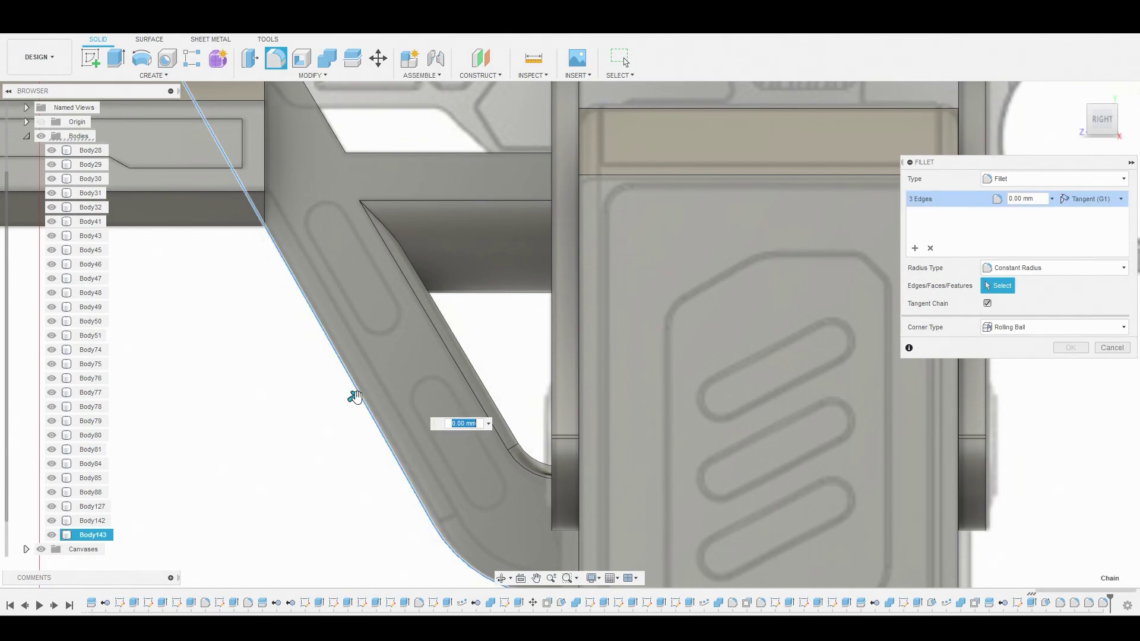
{"action": "scroll", "coordinate": [331, 436], "scroll_direction": "down", "scroll_amount": 3}
{"action": "scroll", "coordinate": [356, 447], "scroll_direction": "up", "scroll_amount": 1}
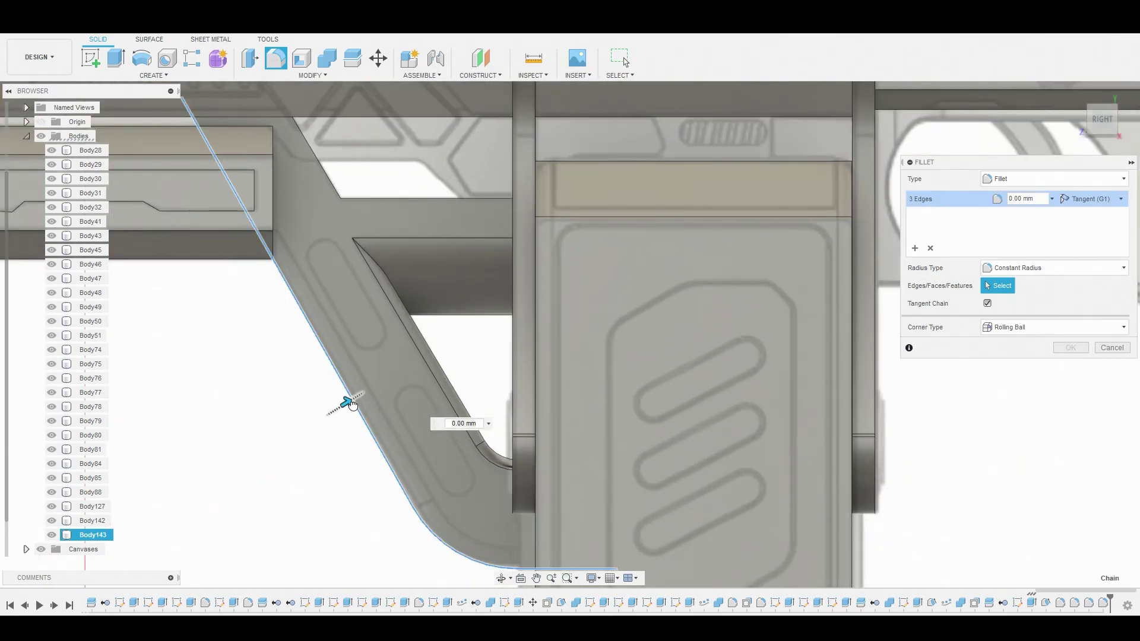
{"action": "left_click_drag", "start_coordinate": [352, 404], "coordinate": [350, 399]}
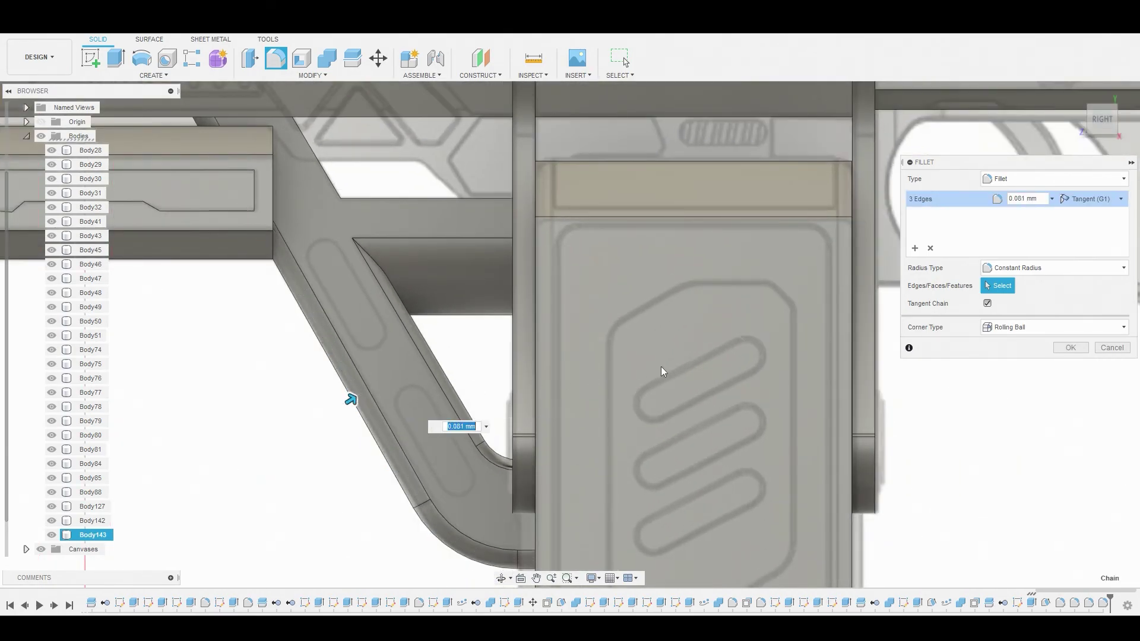
{"action": "left_click", "coordinate": [1076, 347]}
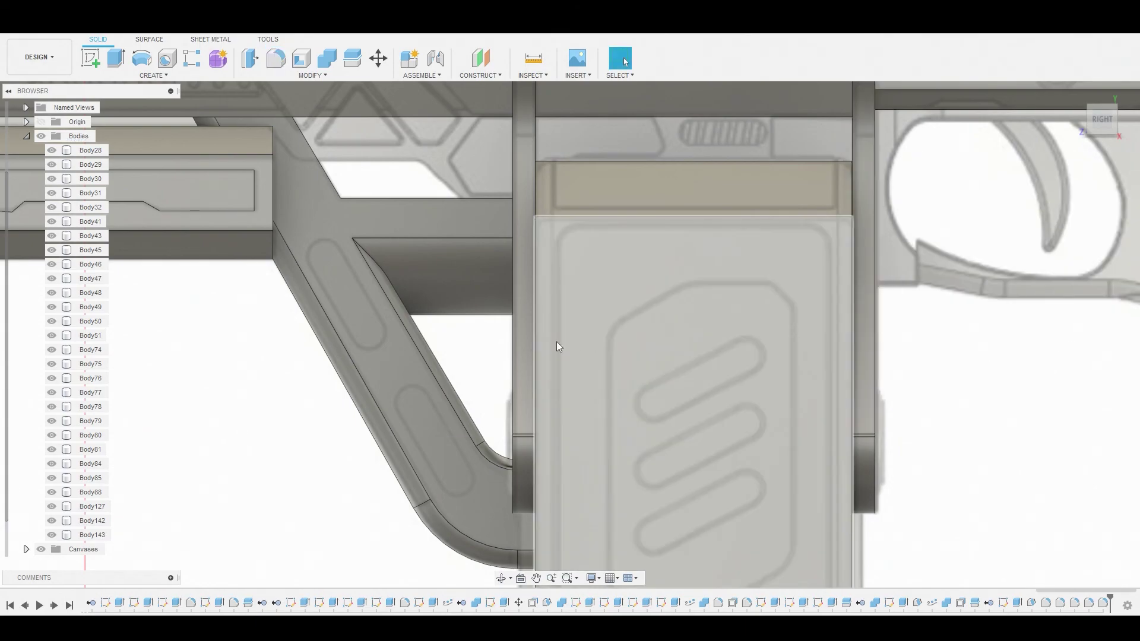
{"action": "scroll", "coordinate": [453, 331], "scroll_direction": "down", "scroll_amount": 2}
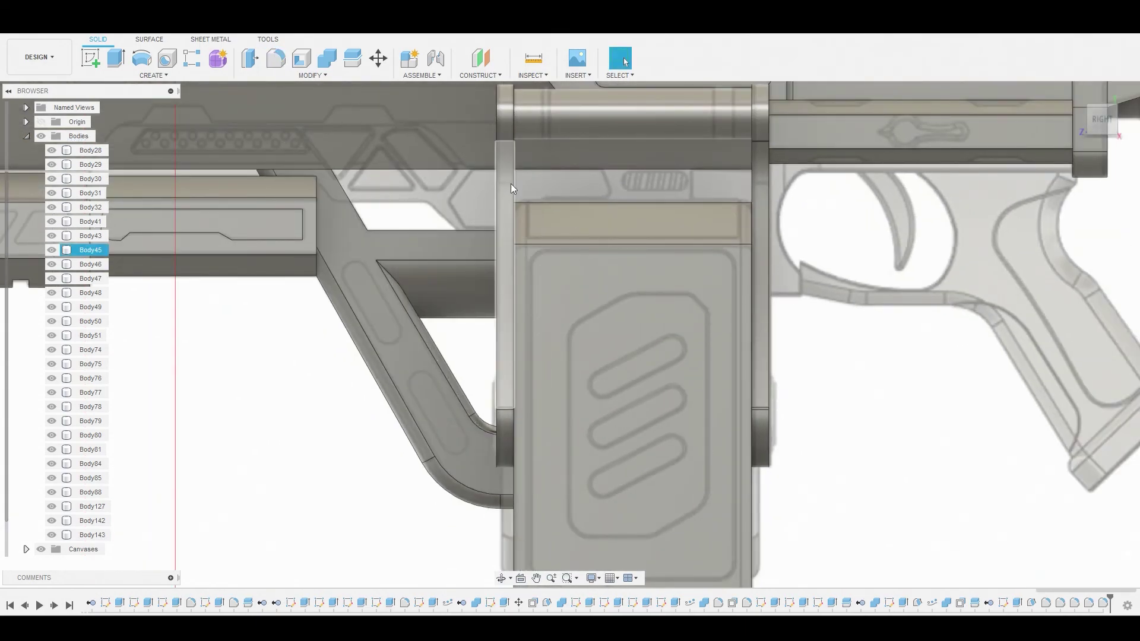